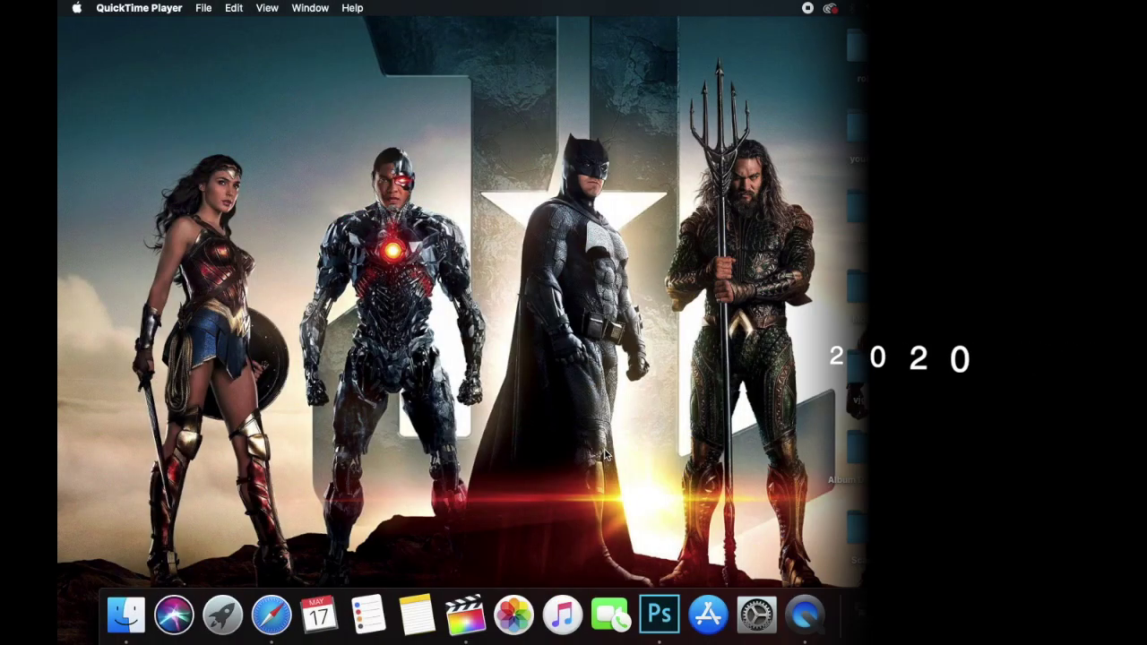
Step: Open the wedding photo 01.jpg of the couple in red in Photoshop
{"action": "left_click", "coordinate": [663, 591]}
{"action": "left_click", "coordinate": [100, 224]}
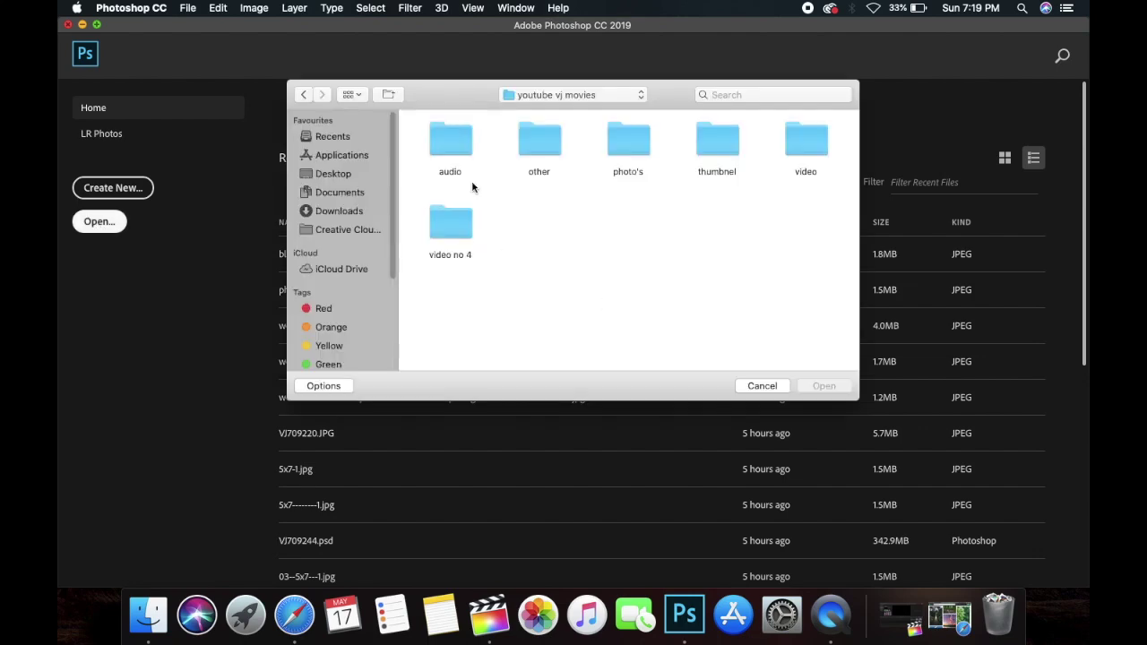
{"action": "double_click", "coordinate": [627, 146]}
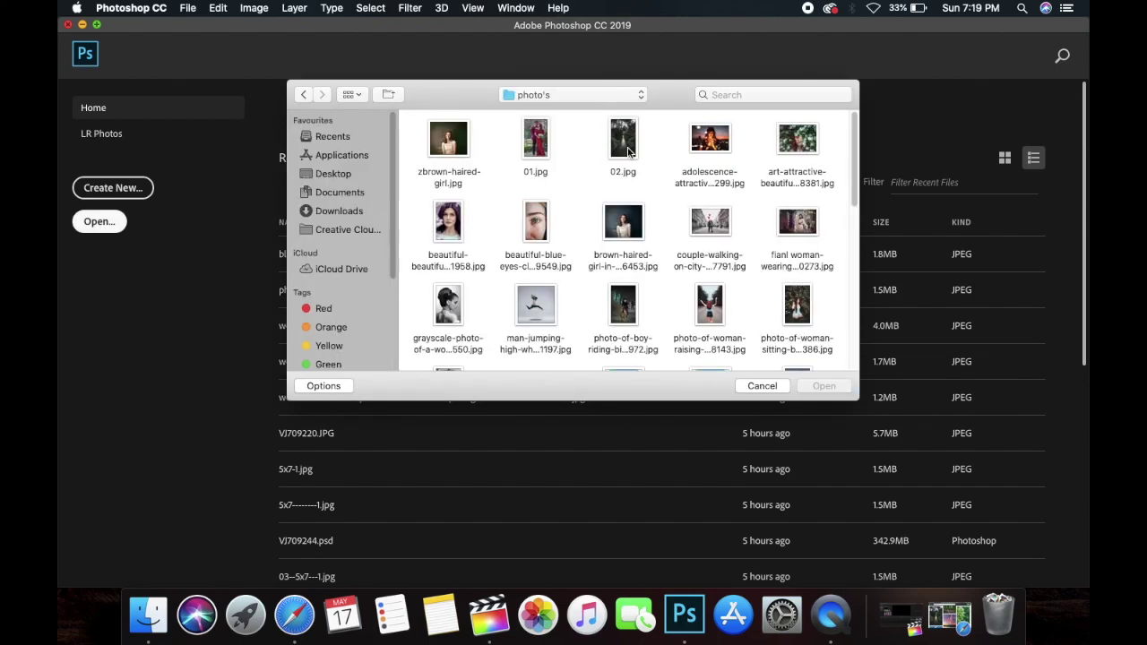
{"action": "double_click", "coordinate": [536, 141]}
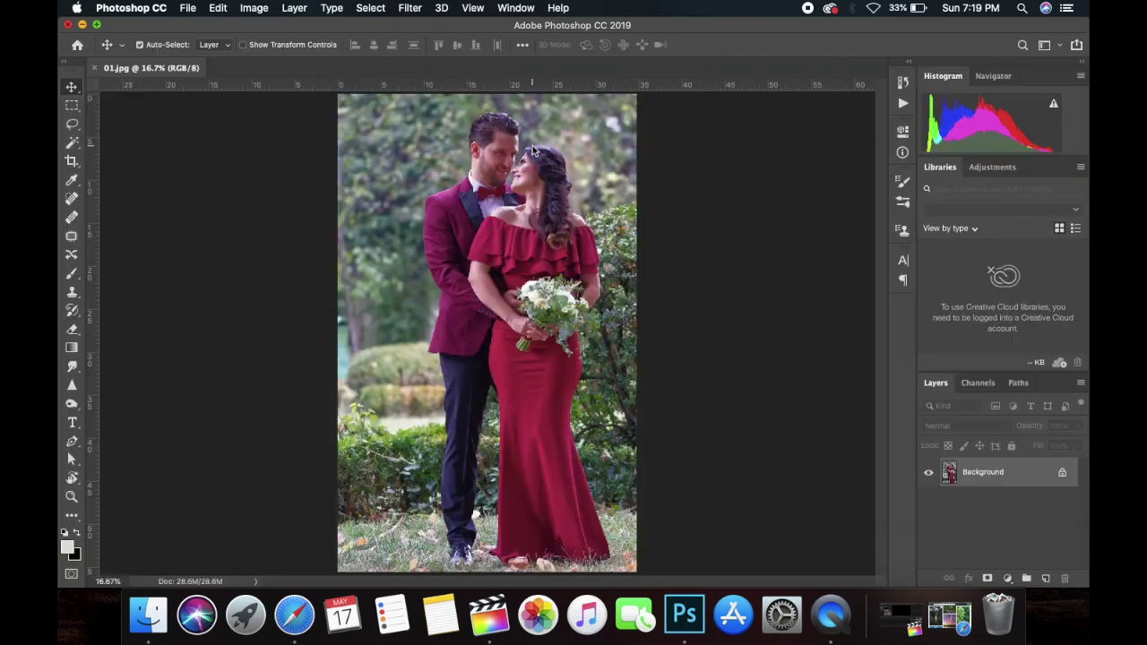
{"action": "scroll", "coordinate": [680, 235], "scroll_direction": "up", "scroll_amount": 3}
{"action": "scroll", "coordinate": [680, 236], "scroll_direction": "down", "scroll_amount": 1}
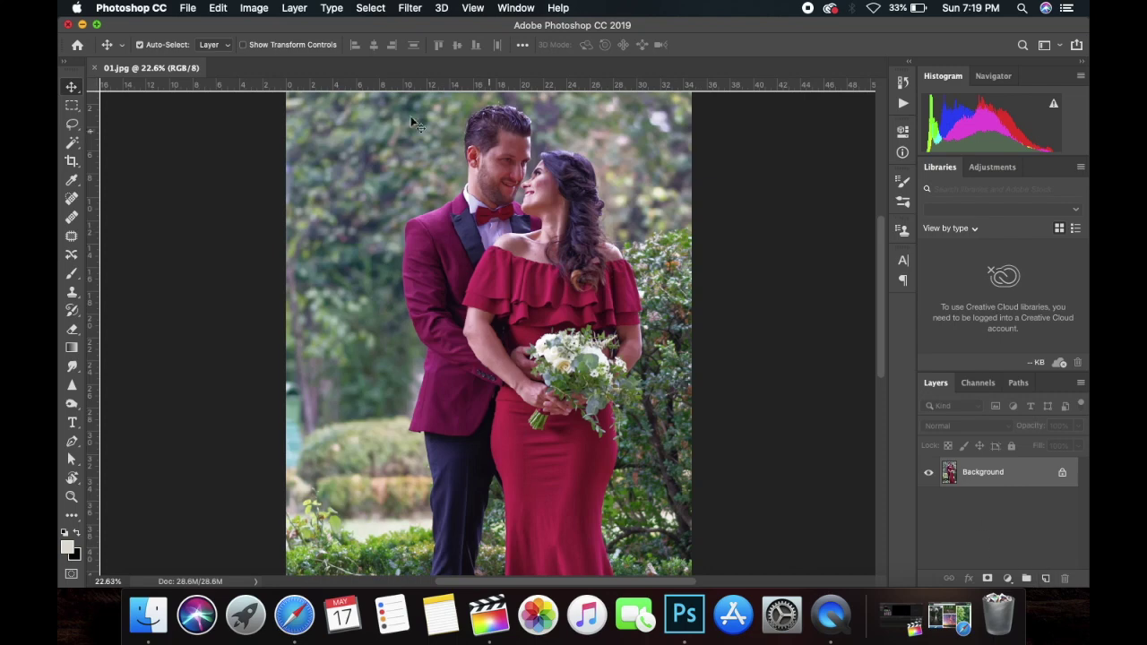
{"action": "left_click", "coordinate": [255, 9]}
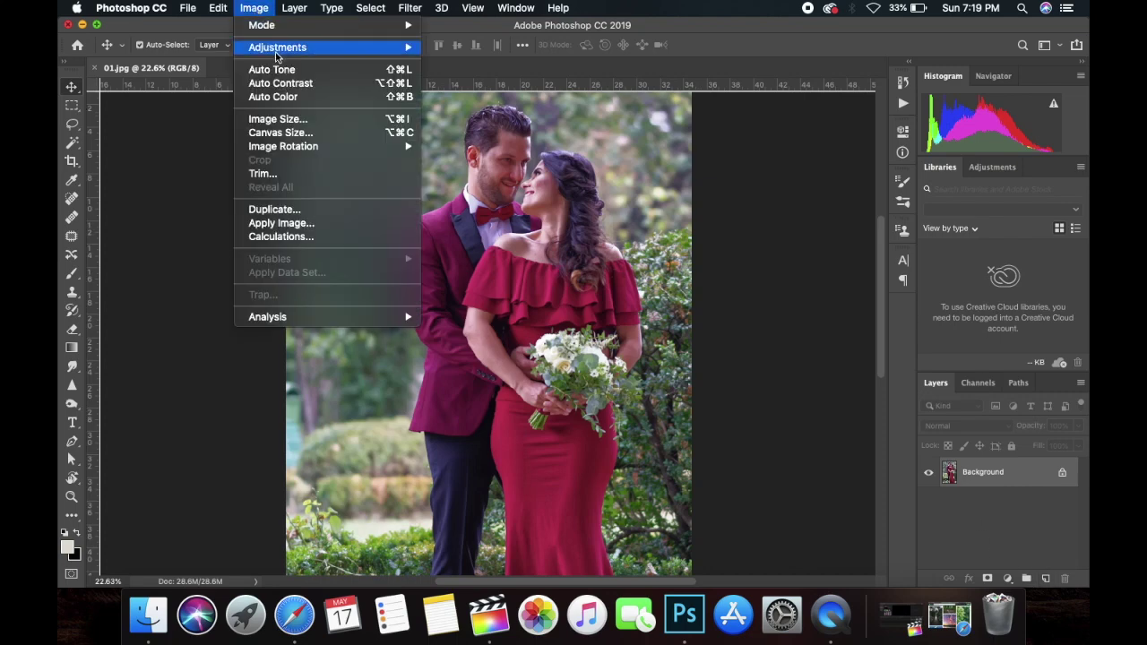
{"action": "mouse_move", "coordinate": [277, 48]}
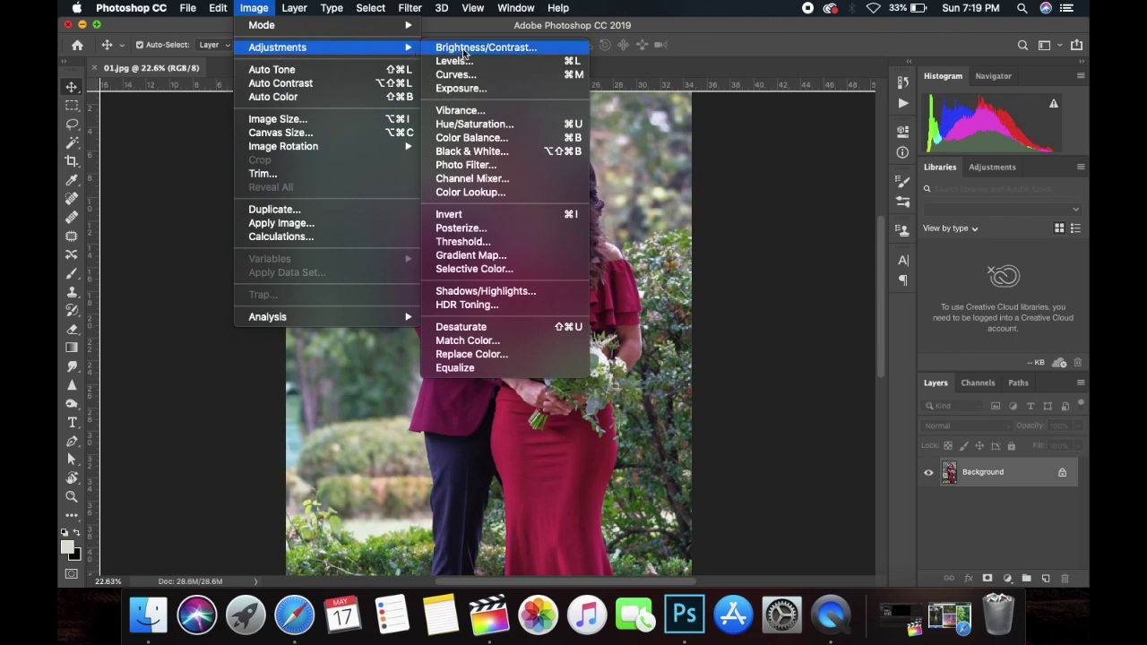
Step: Apply Brightness/Contrast with Contrast 15 and Brightness 2 to the couple photo
{"action": "left_click", "coordinate": [553, 51]}
{"action": "left_click_drag", "start_coordinate": [623, 160], "coordinate": [708, 171]}
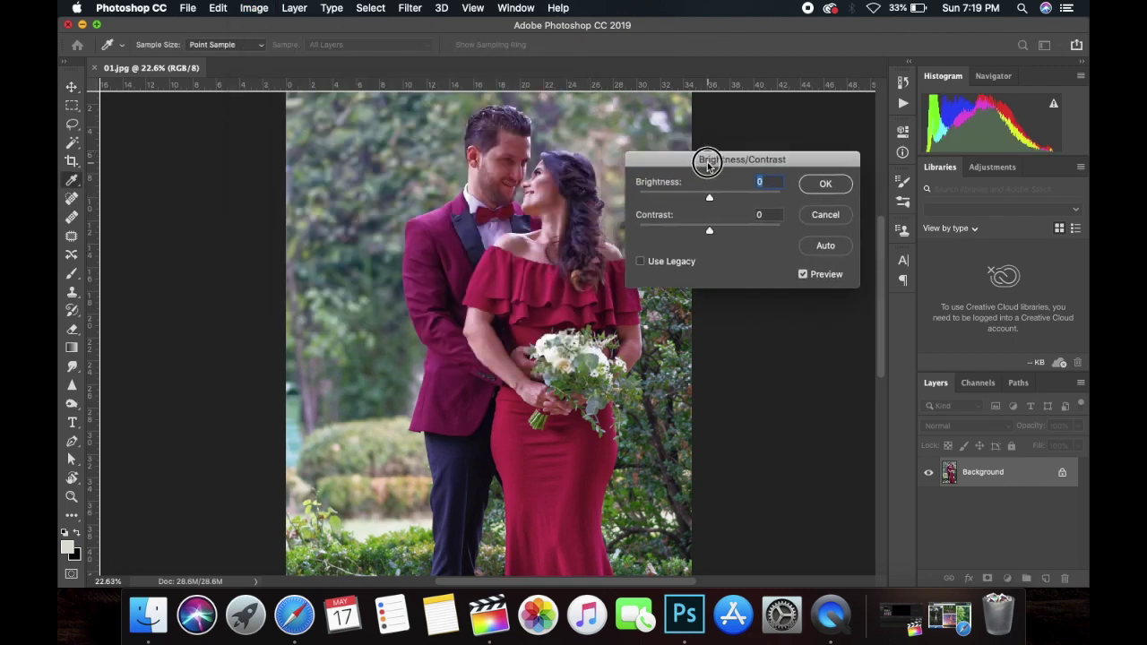
{"action": "mouse_move", "coordinate": [711, 229]}
{"action": "left_mouse_down"}
{"action": "mouse_move", "coordinate": [721, 232]}
{"action": "mouse_move", "coordinate": [710, 198]}
{"action": "left_mouse_up"}
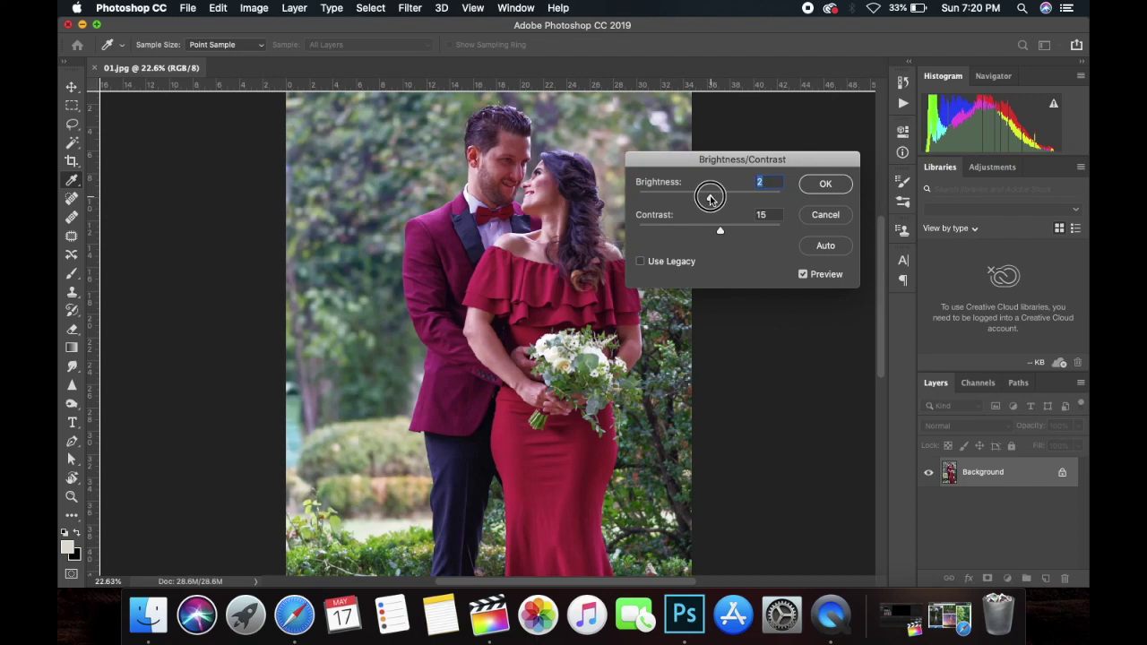
{"action": "left_click", "coordinate": [828, 183]}
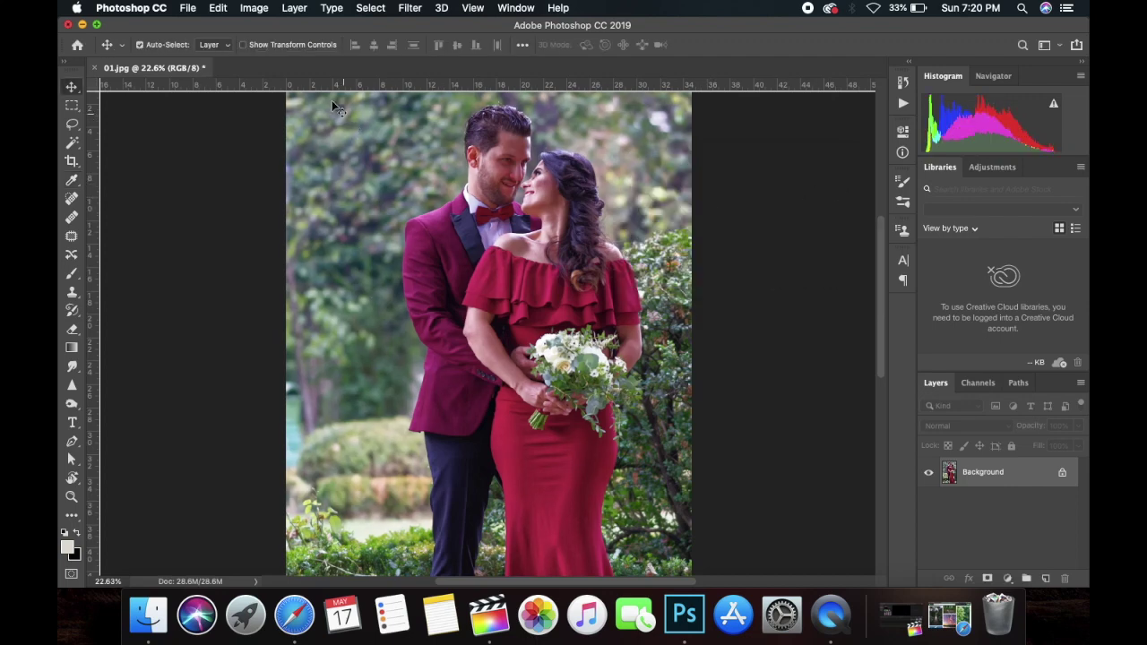
{"action": "left_click", "coordinate": [252, 9]}
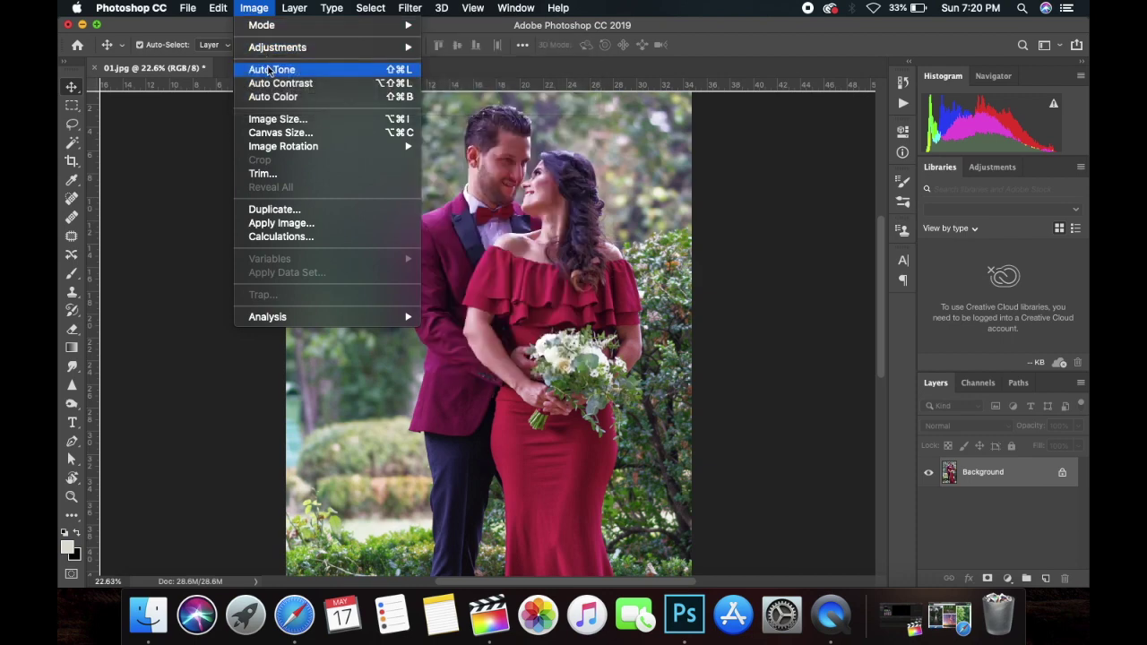
Step: Start a Hue/Saturation adjustment with Master Saturation raised to +6
{"action": "left_click", "coordinate": [270, 71]}
{"action": "left_click", "coordinate": [276, 50]}
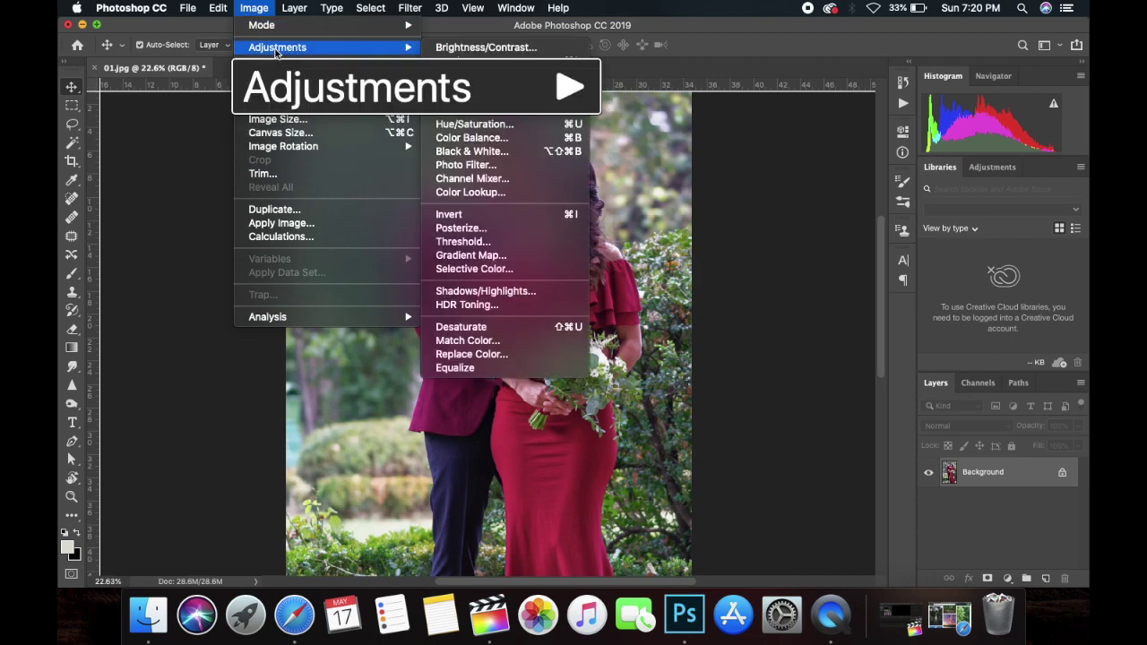
{"action": "left_click", "coordinate": [491, 62]}
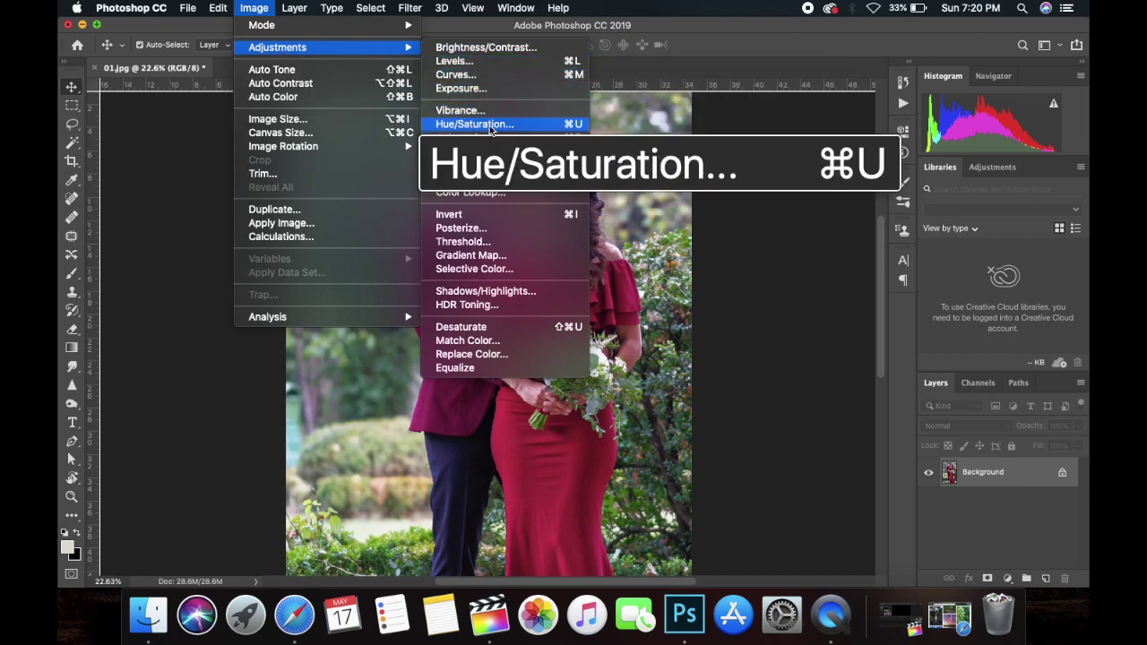
{"action": "left_click", "coordinate": [491, 126]}
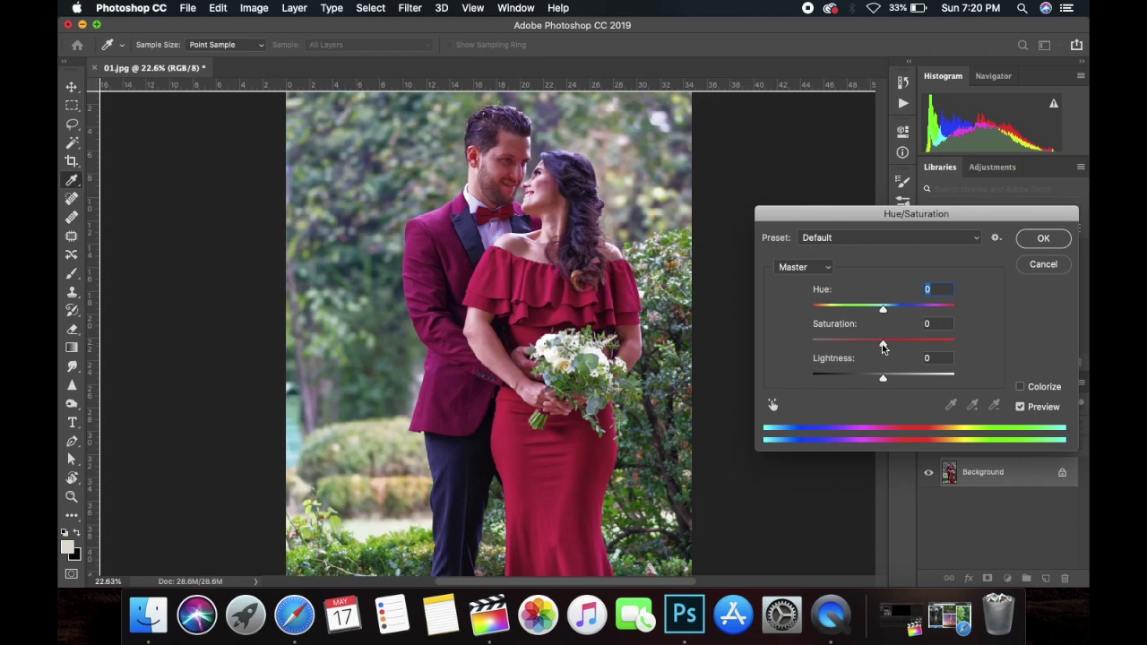
{"action": "left_click_drag", "start_coordinate": [873, 215], "coordinate": [860, 192]}
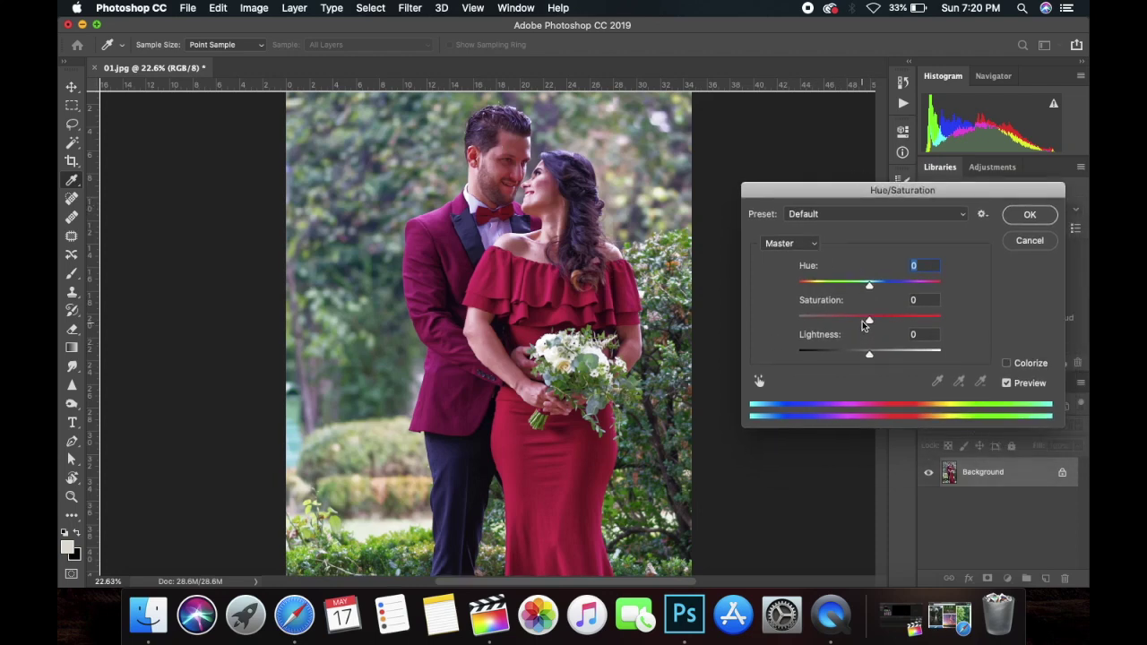
{"action": "left_click_drag", "start_coordinate": [869, 324], "coordinate": [874, 324]}
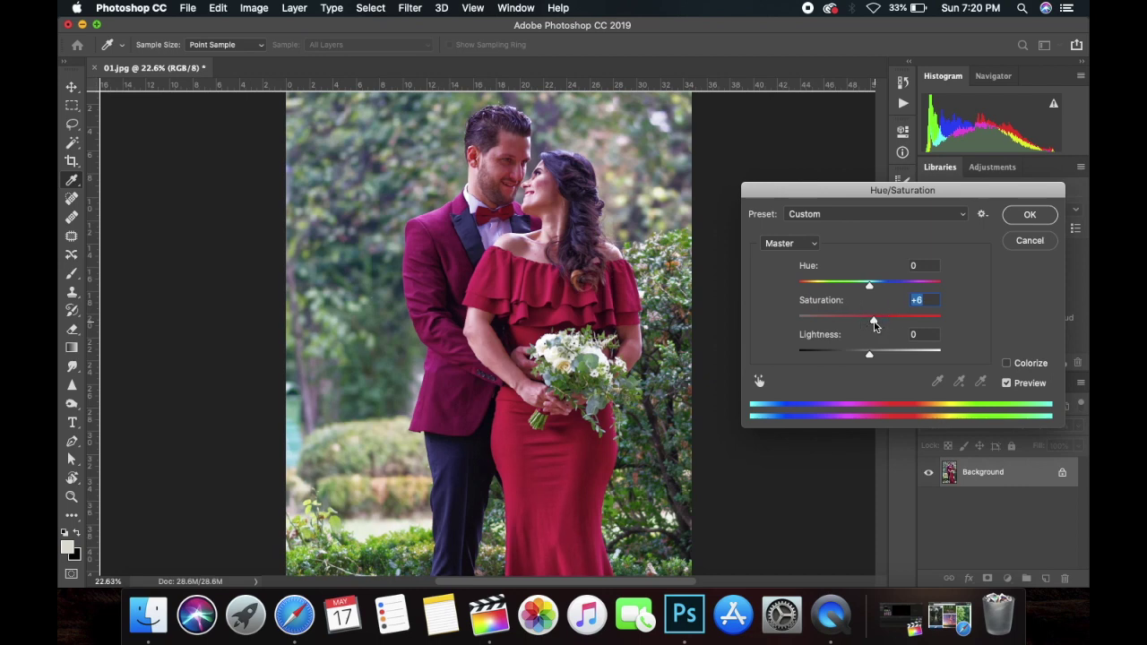
Step: Set the Reds range to Hue +12 and Saturation -3
{"action": "left_click", "coordinate": [811, 243]}
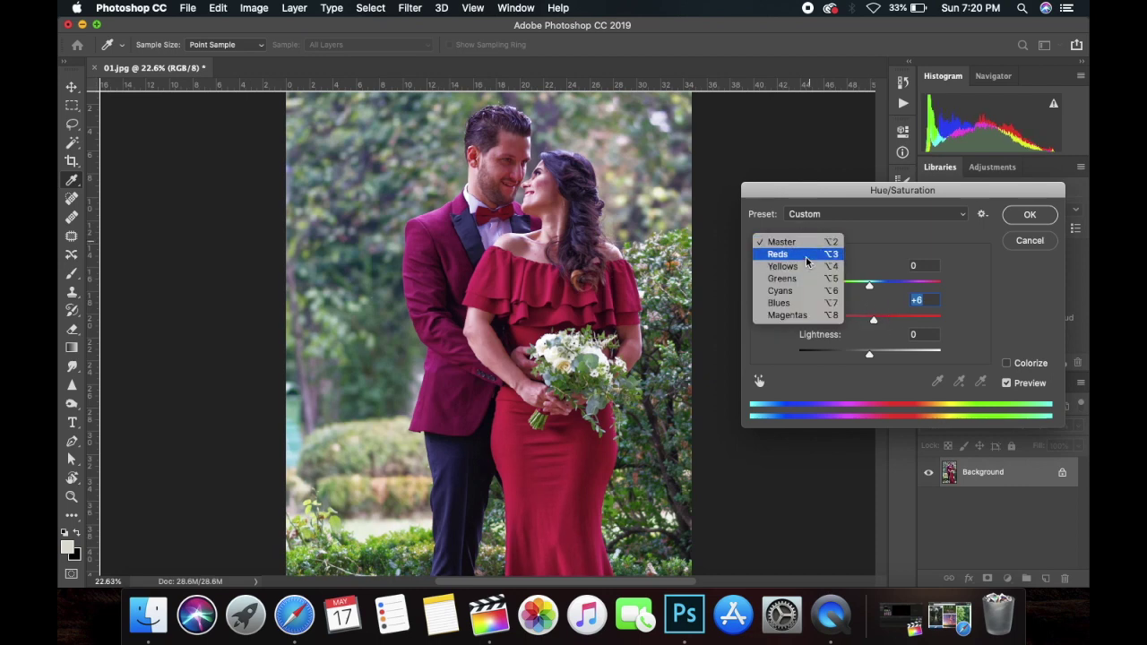
{"action": "left_click", "coordinate": [806, 255]}
{"action": "mouse_move", "coordinate": [869, 321]}
{"action": "left_mouse_down"}
{"action": "mouse_move", "coordinate": [892, 320]}
{"action": "mouse_move", "coordinate": [851, 325]}
{"action": "mouse_move", "coordinate": [868, 325]}
{"action": "mouse_move", "coordinate": [863, 286]}
{"action": "mouse_move", "coordinate": [877, 296]}
{"action": "left_mouse_up"}
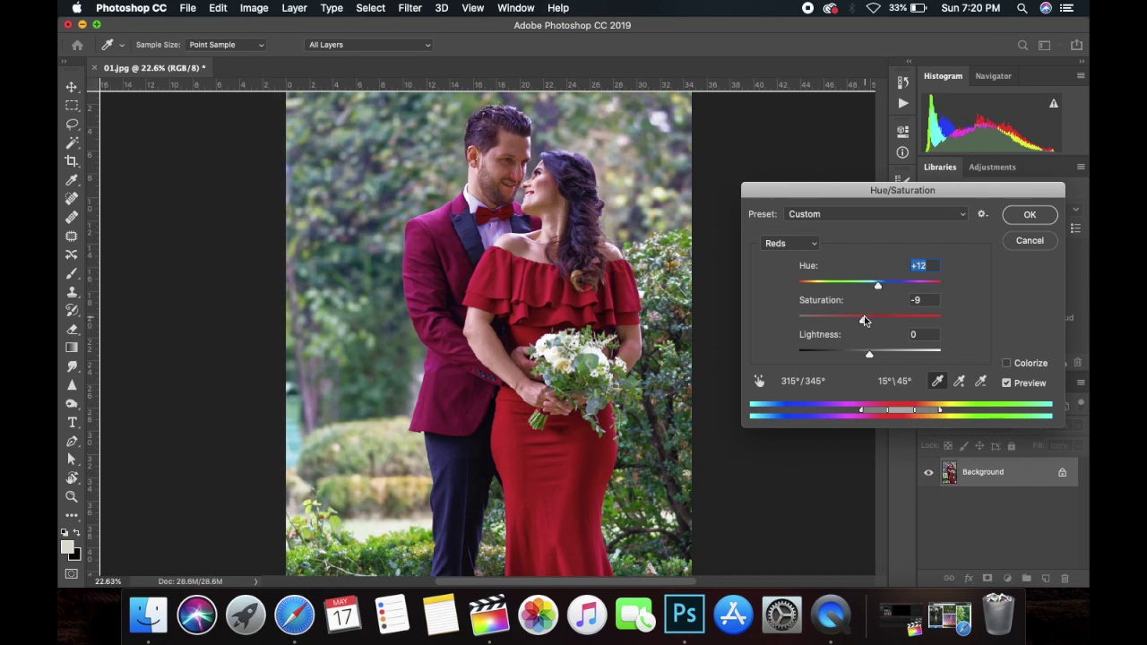
{"action": "left_click_drag", "start_coordinate": [863, 321], "coordinate": [866, 320]}
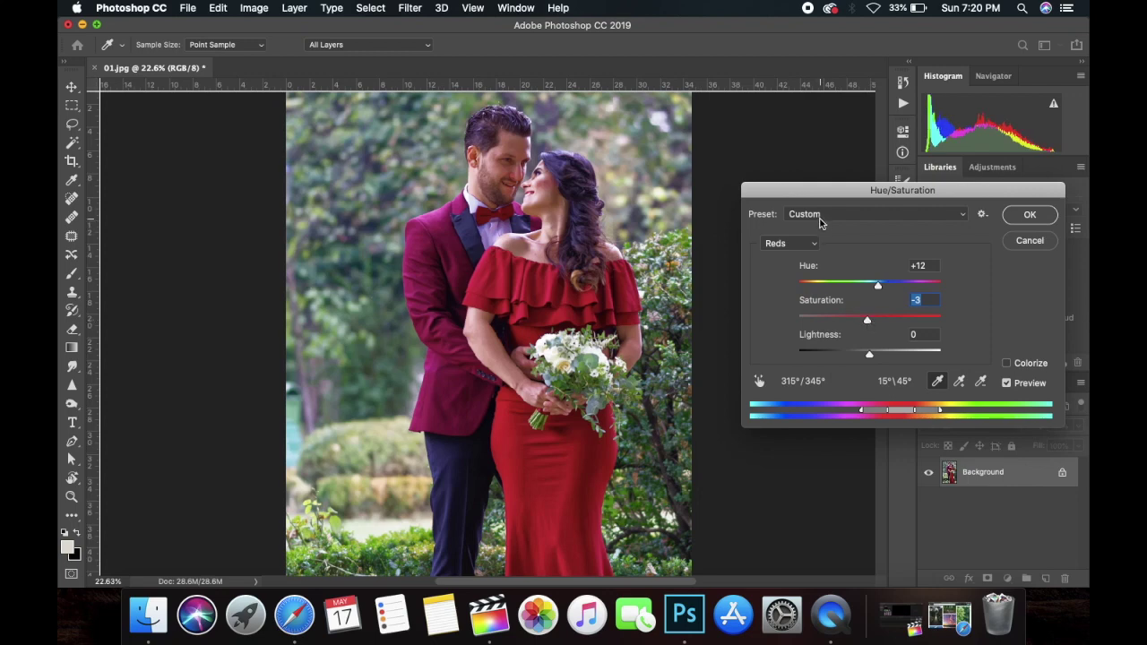
{"action": "left_click", "coordinate": [815, 242]}
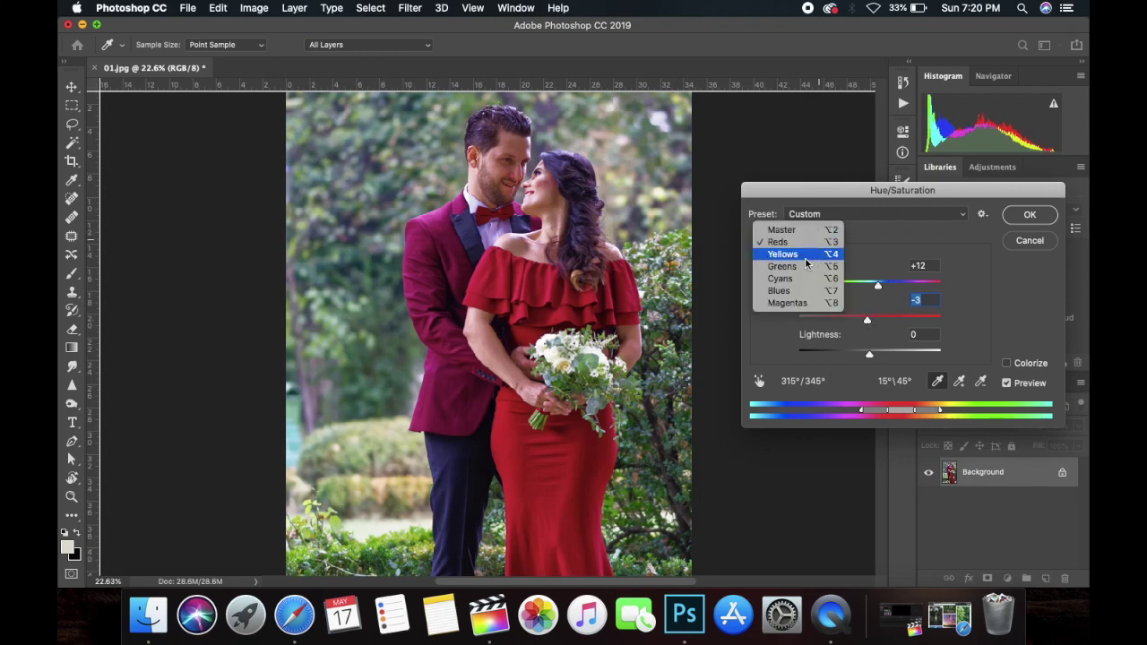
Step: Set the Greens range to Hue -2 and Saturation +64
{"action": "left_click", "coordinate": [803, 266]}
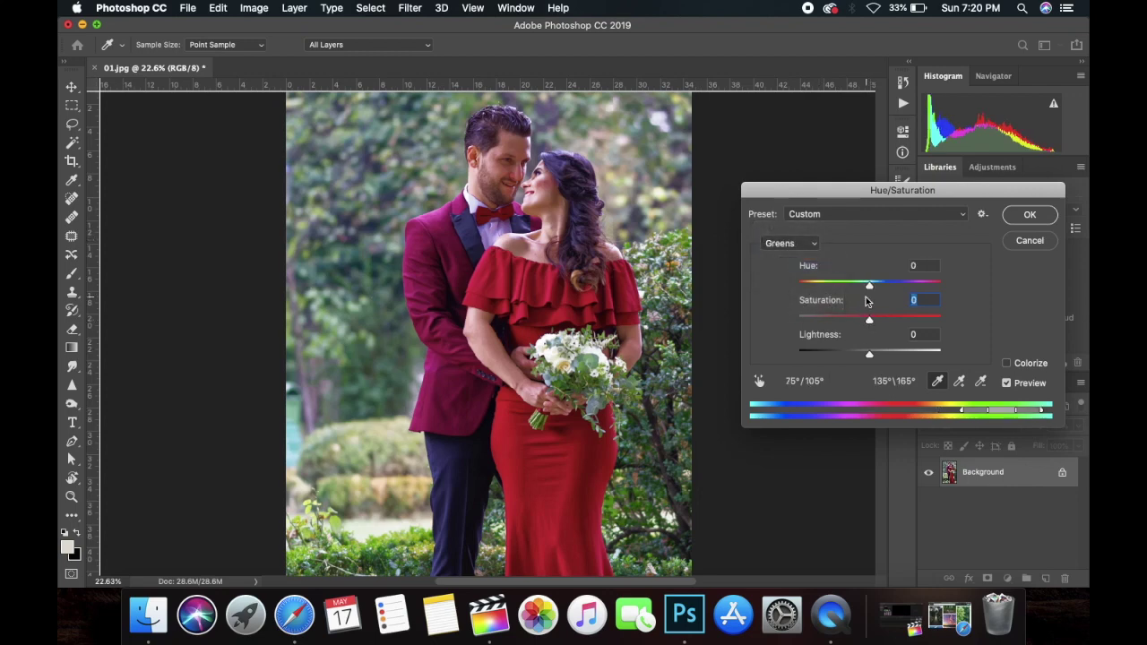
{"action": "left_click_drag", "start_coordinate": [869, 320], "coordinate": [906, 324]}
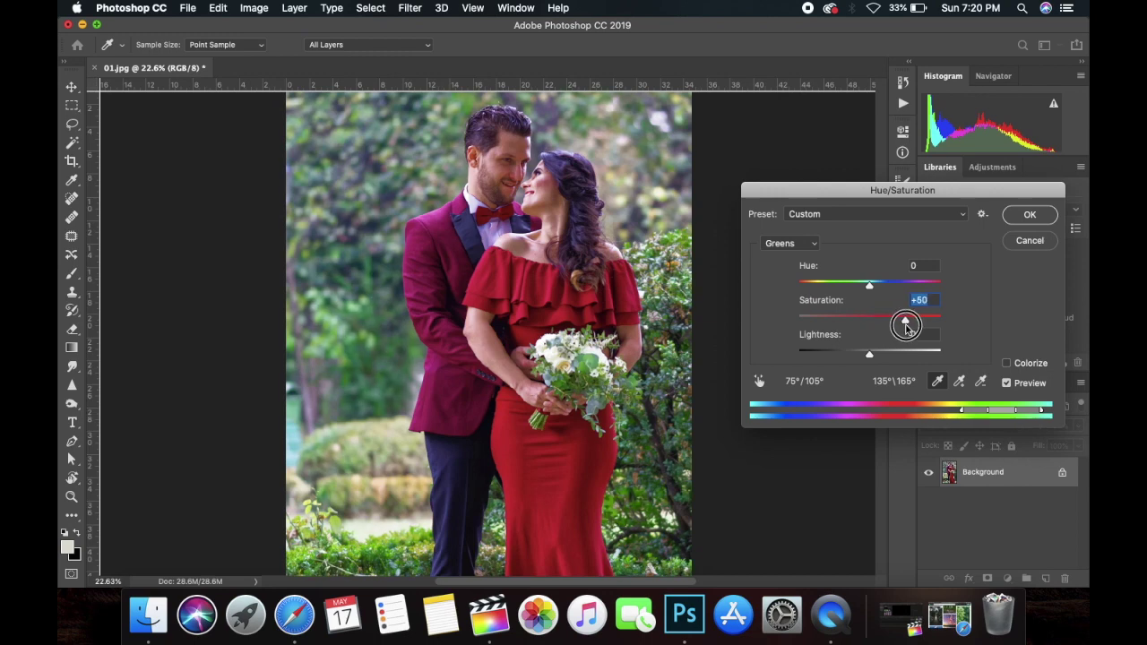
{"action": "mouse_move", "coordinate": [869, 285]}
{"action": "left_mouse_down"}
{"action": "mouse_move", "coordinate": [887, 289]}
{"action": "mouse_move", "coordinate": [867, 289]}
{"action": "left_mouse_up"}
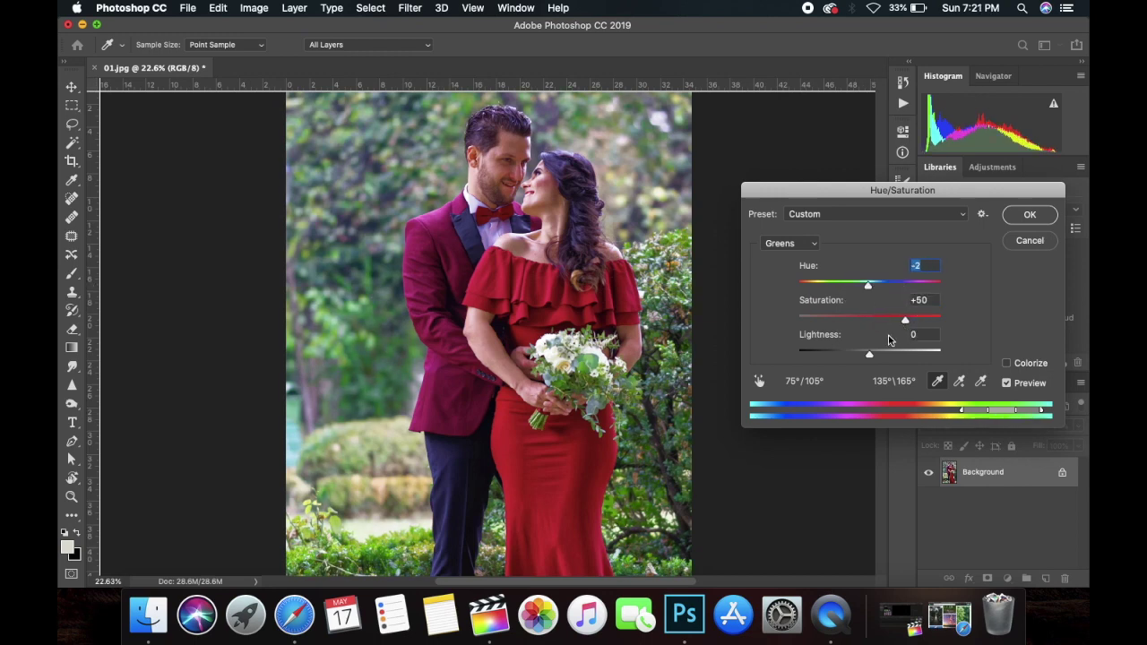
{"action": "left_click_drag", "start_coordinate": [906, 321], "coordinate": [914, 321]}
Step: Desaturate Blues to -24 and raise Magentas saturation to +14
{"action": "left_click", "coordinate": [811, 243]}
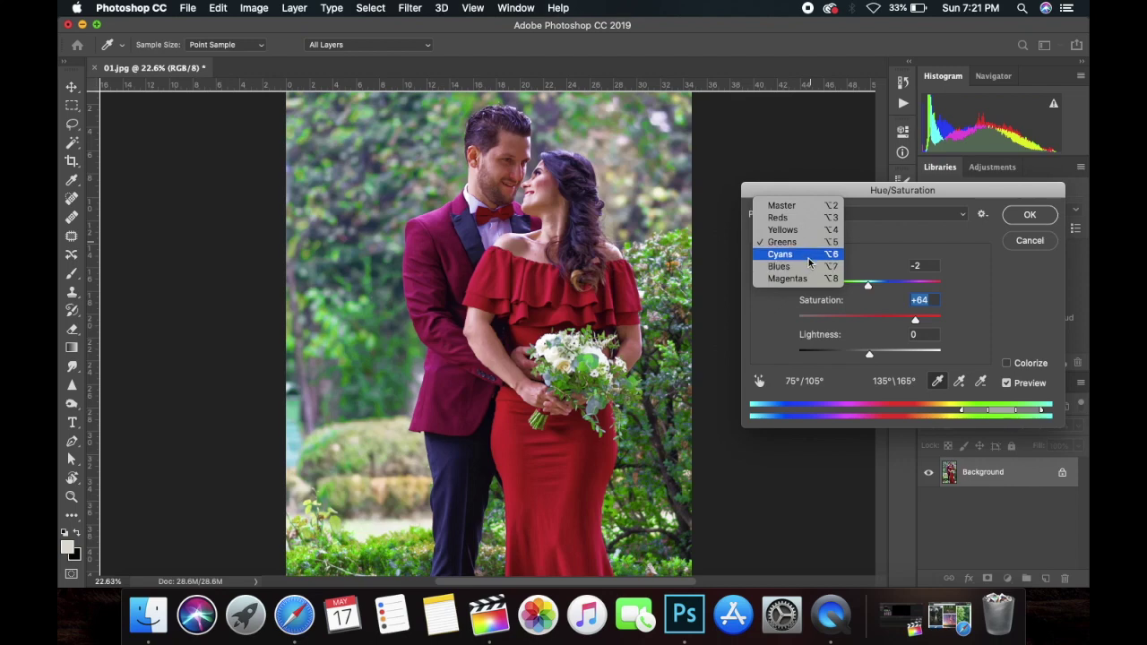
{"action": "left_click", "coordinate": [807, 266]}
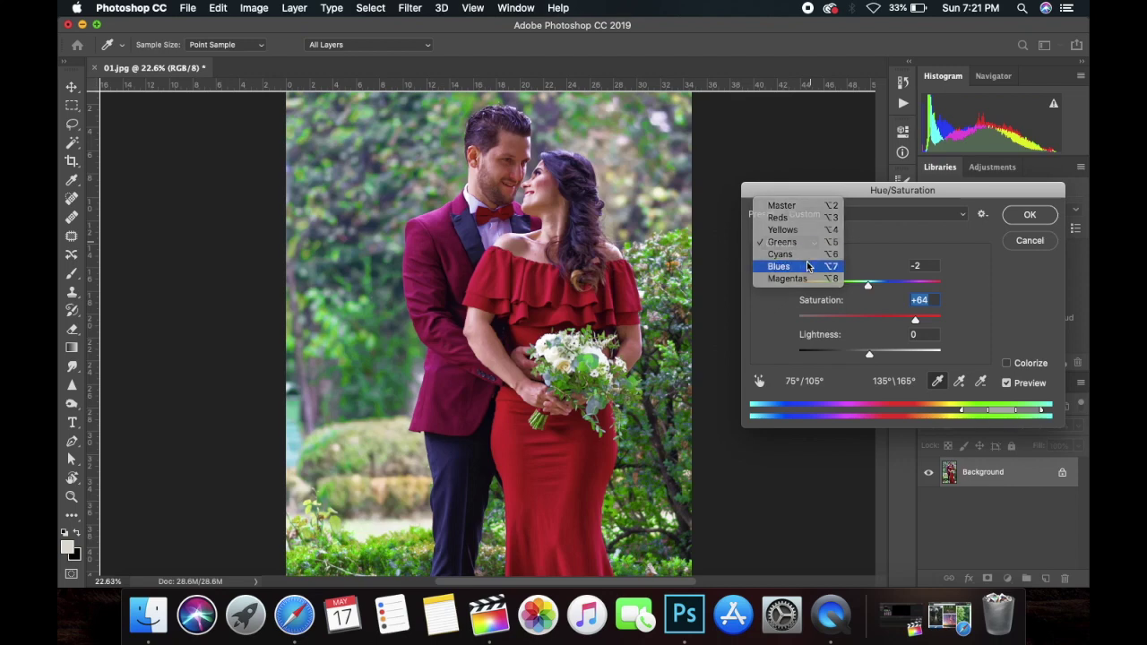
{"action": "left_click_drag", "start_coordinate": [868, 321], "coordinate": [851, 323]}
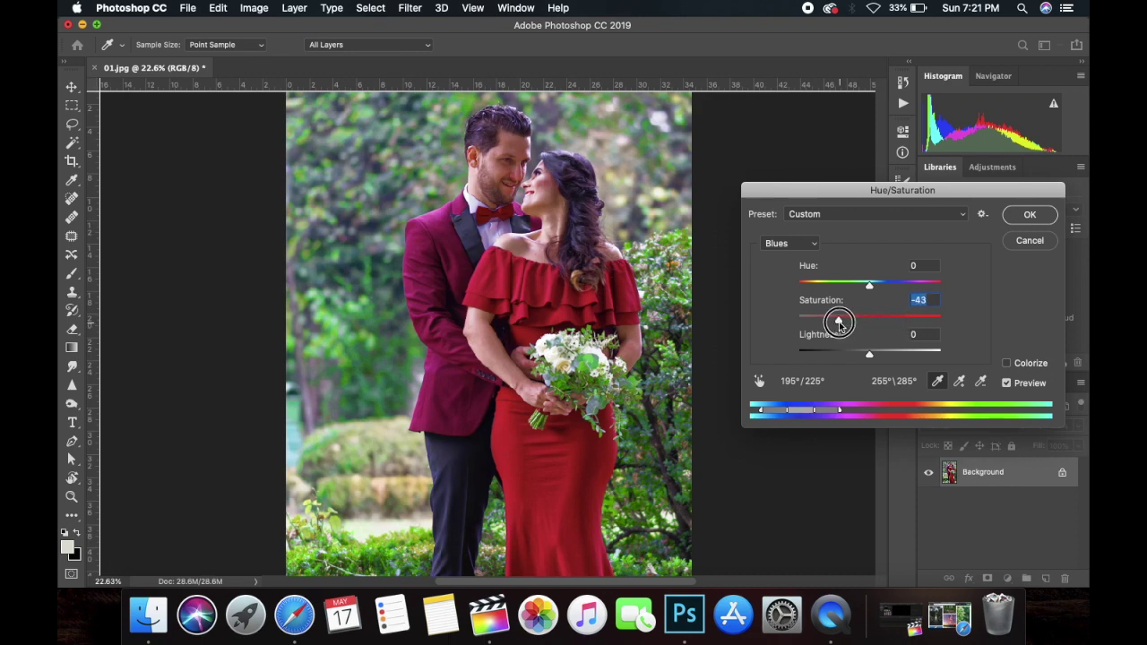
{"action": "mouse_move", "coordinate": [851, 323]}
{"action": "left_mouse_down"}
{"action": "mouse_move", "coordinate": [865, 326]}
{"action": "mouse_move", "coordinate": [853, 328]}
{"action": "left_mouse_up"}
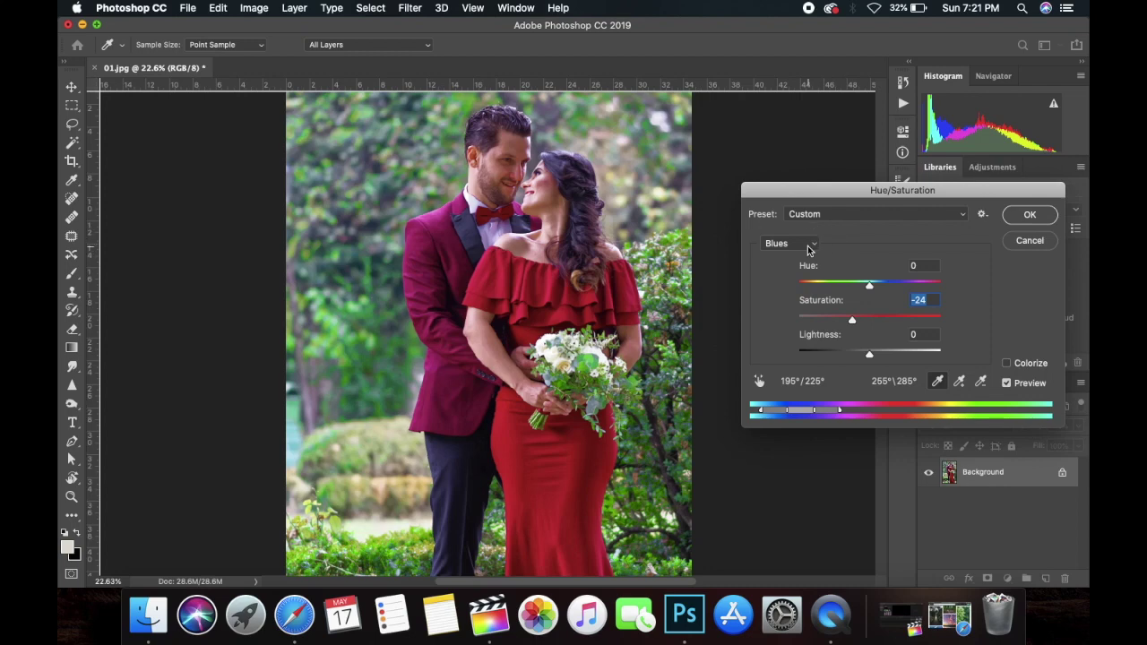
{"action": "left_click", "coordinate": [808, 245]}
{"action": "left_click", "coordinate": [802, 258]}
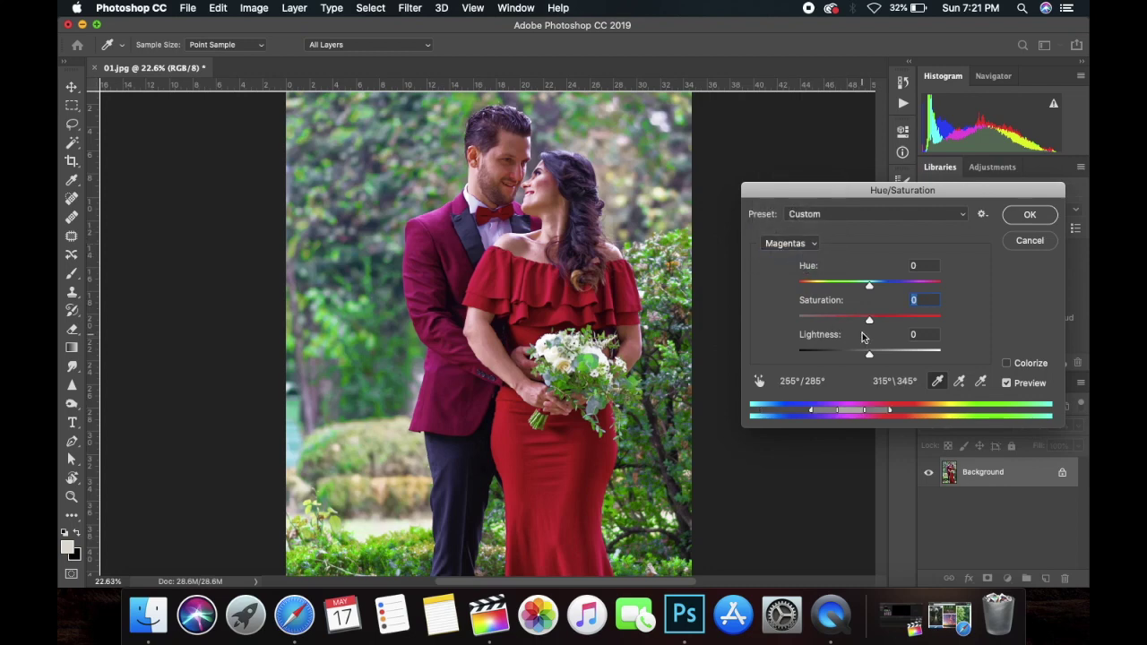
{"action": "mouse_move", "coordinate": [868, 326]}
{"action": "left_mouse_down"}
{"action": "mouse_move", "coordinate": [860, 321]}
{"action": "mouse_move", "coordinate": [883, 322]}
{"action": "mouse_move", "coordinate": [855, 323]}
{"action": "mouse_move", "coordinate": [919, 320]}
{"action": "mouse_move", "coordinate": [852, 325]}
{"action": "mouse_move", "coordinate": [887, 328]}
{"action": "mouse_move", "coordinate": [857, 325]}
{"action": "mouse_move", "coordinate": [886, 322]}
{"action": "mouse_move", "coordinate": [877, 326]}
{"action": "left_mouse_up"}
Step: Apply the Hue/Saturation changes and switch to the Pen tool zoomed on the photo's top
{"action": "key", "text": "Return"}
{"action": "key", "text": "super+minus"}
{"action": "key", "text": "super+minus"}
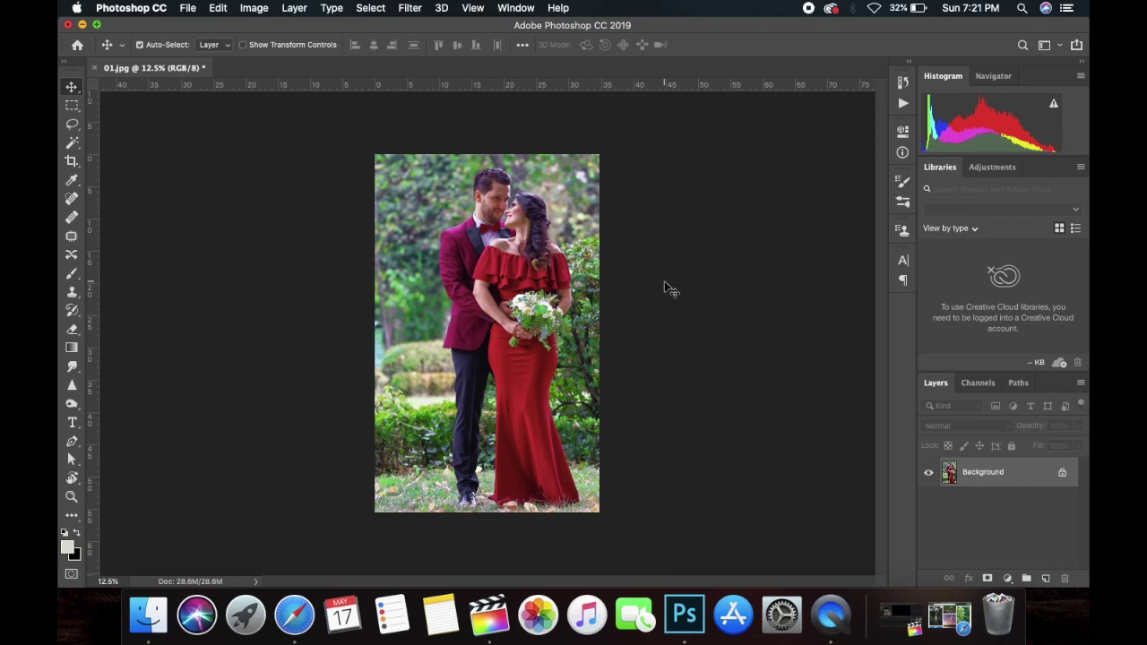
{"action": "left_click", "coordinate": [71, 441]}
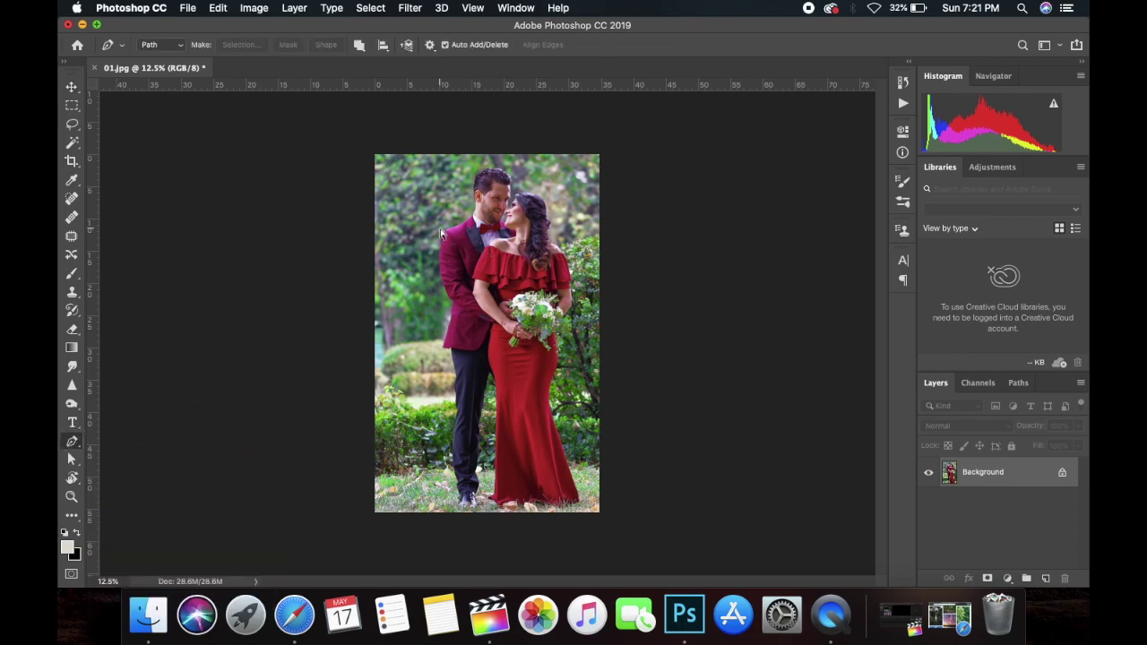
{"action": "key", "text": "super+plus"}
{"action": "key", "text": "super+plus"}
{"action": "key", "text": "super+plus"}
{"action": "key", "text": "super+plus"}
{"action": "scroll", "coordinate": [448, 359], "scroll_direction": "up", "scroll_amount": 10}
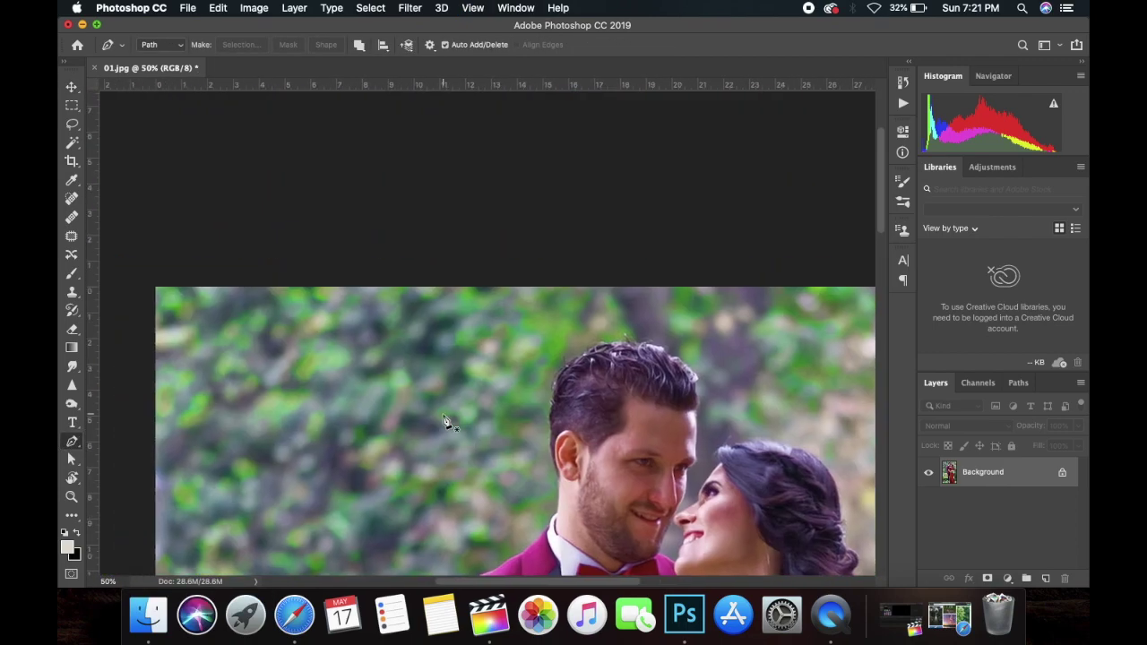
{"action": "scroll", "coordinate": [445, 421], "scroll_direction": "down", "scroll_amount": 5}
{"action": "scroll", "coordinate": [445, 421], "scroll_direction": "right", "scroll_amount": 4}
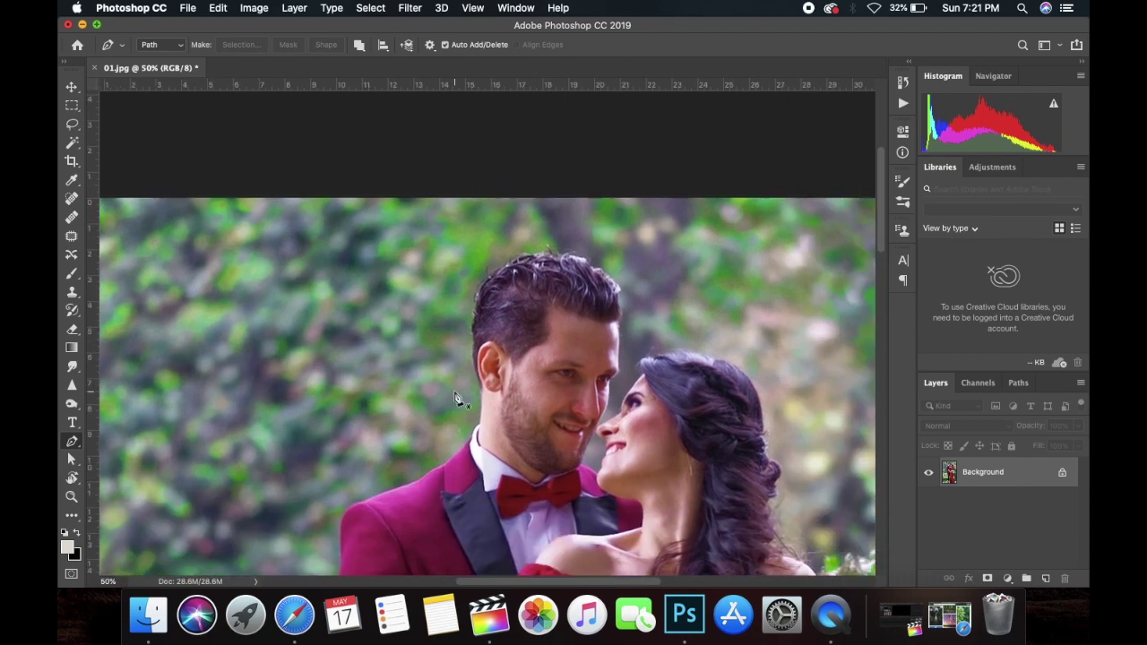
{"action": "scroll", "coordinate": [366, 506], "scroll_direction": "up", "scroll_amount": 3}
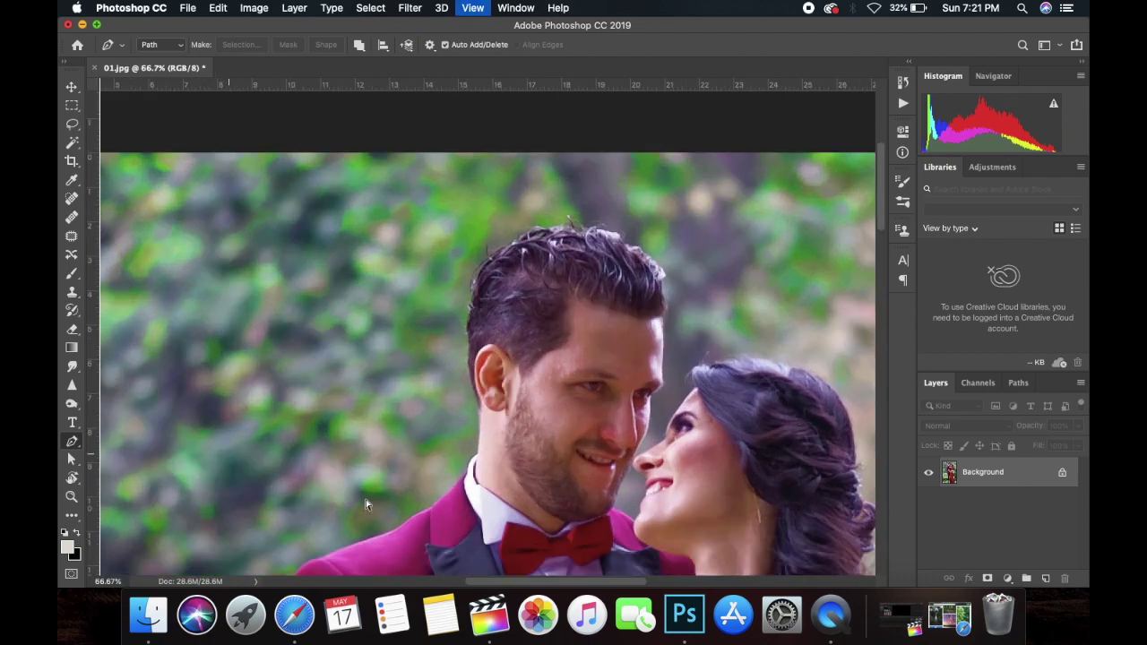
{"action": "scroll", "coordinate": [365, 507], "scroll_direction": "down", "scroll_amount": 2}
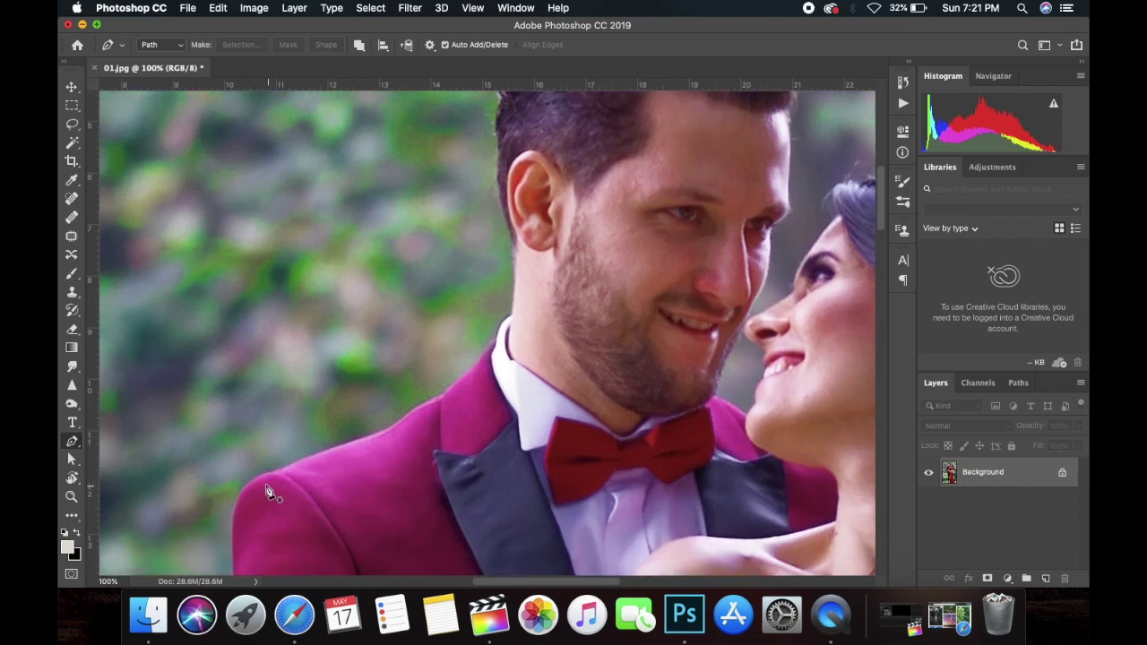
Step: Start the path at the groom's jacket shoulder and trace up to the collar
{"action": "left_click", "coordinate": [254, 488]}
{"action": "left_click", "coordinate": [292, 465]}
{"action": "left_click_drag", "start_coordinate": [391, 436], "coordinate": [499, 340]}
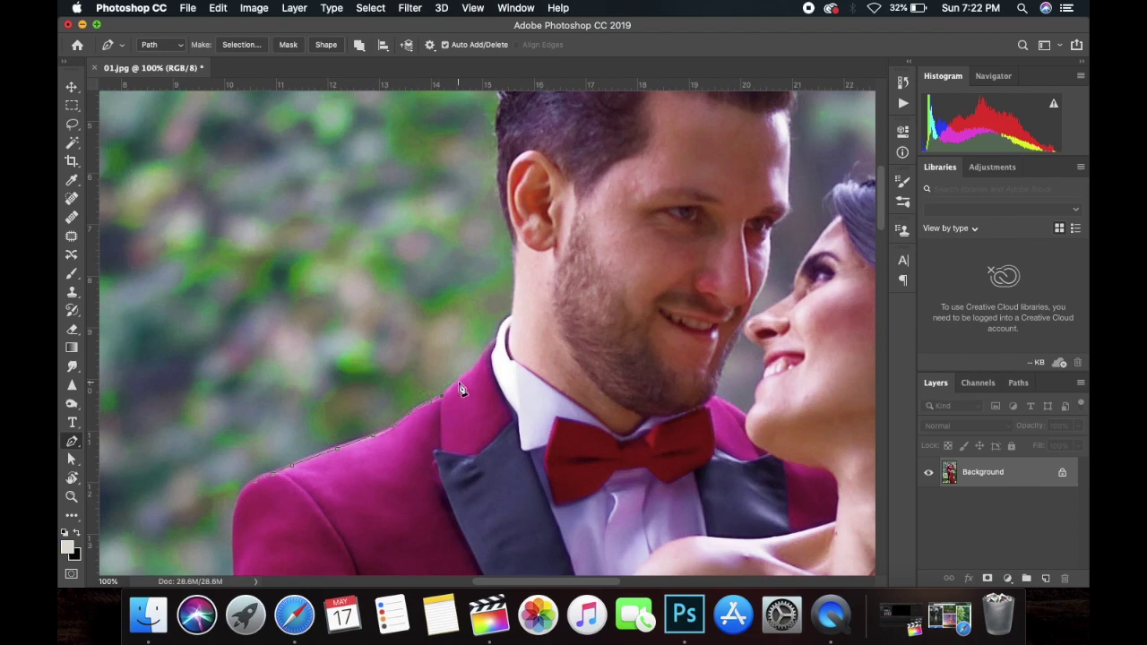
{"action": "scroll", "coordinate": [500, 341], "scroll_direction": "up", "scroll_amount": 2}
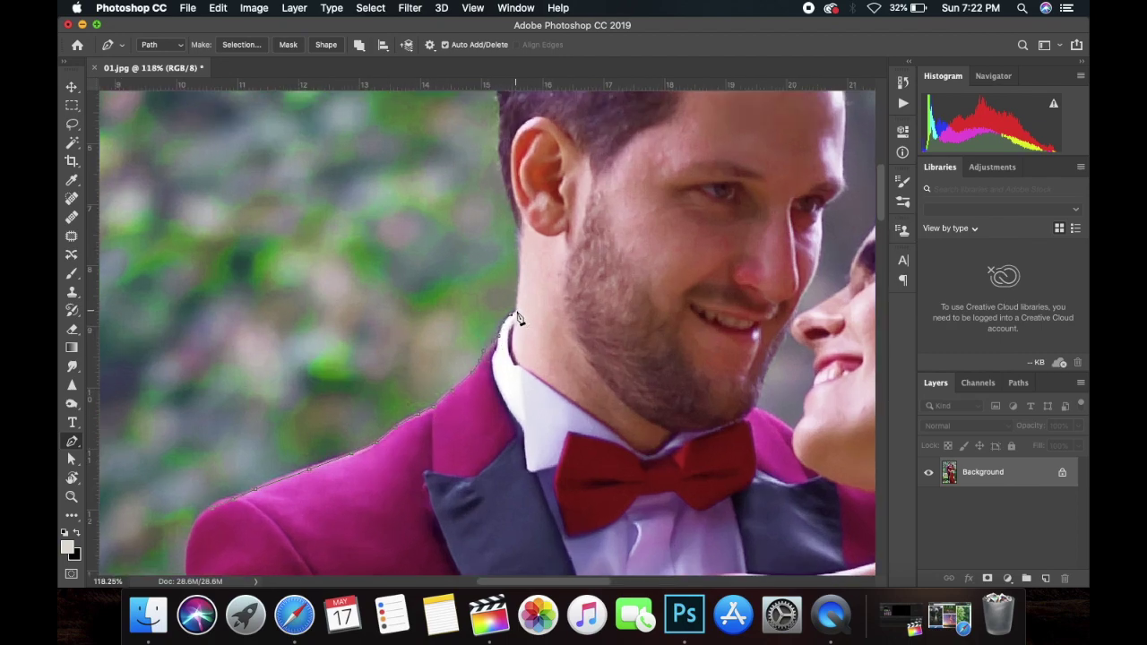
{"action": "scroll", "coordinate": [518, 318], "scroll_direction": "up", "scroll_amount": 3}
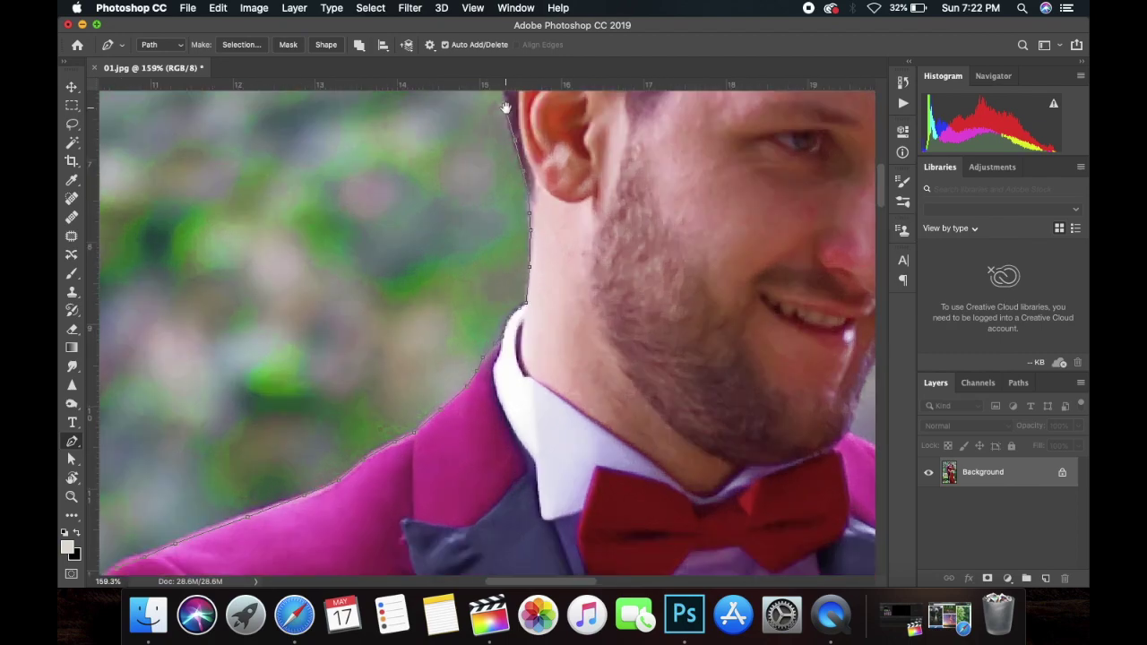
{"action": "scroll", "coordinate": [505, 108], "scroll_direction": "up", "scroll_amount": 5}
{"action": "scroll", "coordinate": [538, 180], "scroll_direction": "up", "scroll_amount": 3}
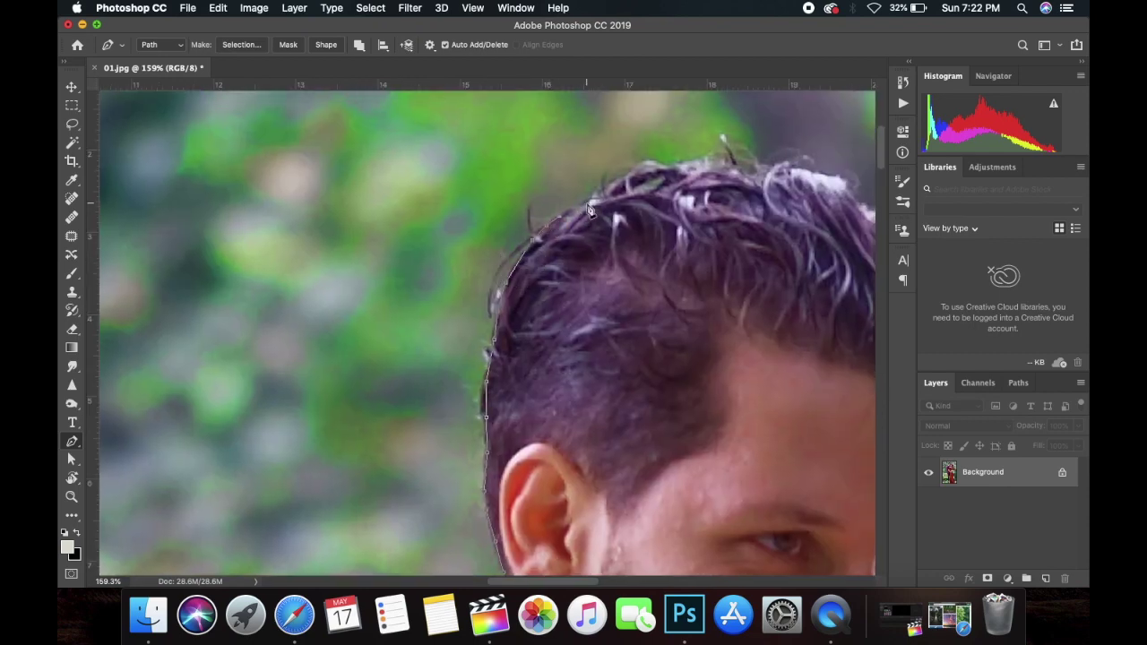
{"action": "scroll", "coordinate": [842, 221], "scroll_direction": "right", "scroll_amount": 5}
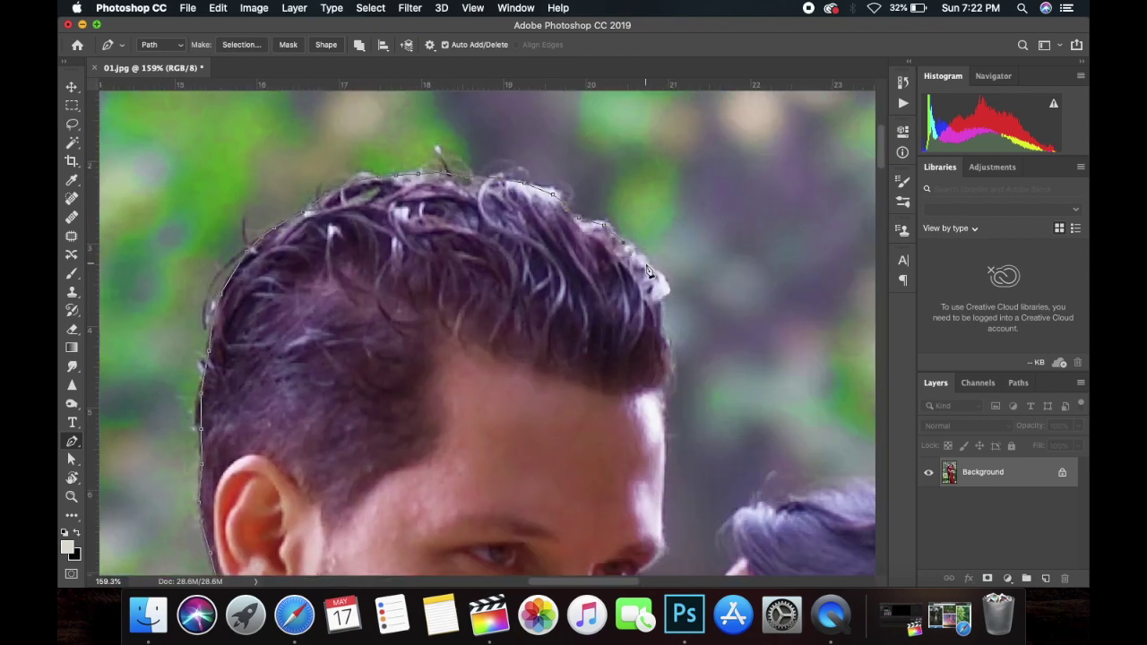
Step: Add anchors down the hair edge, side of the face and along the groom's jaw
{"action": "left_click", "coordinate": [660, 292]}
{"action": "left_click", "coordinate": [665, 354]}
{"action": "left_click", "coordinate": [661, 403]}
{"action": "left_click", "coordinate": [661, 491]}
{"action": "left_click", "coordinate": [660, 517]}
{"action": "scroll", "coordinate": [665, 530], "scroll_direction": "down", "scroll_amount": 5}
{"action": "left_click", "coordinate": [639, 323]}
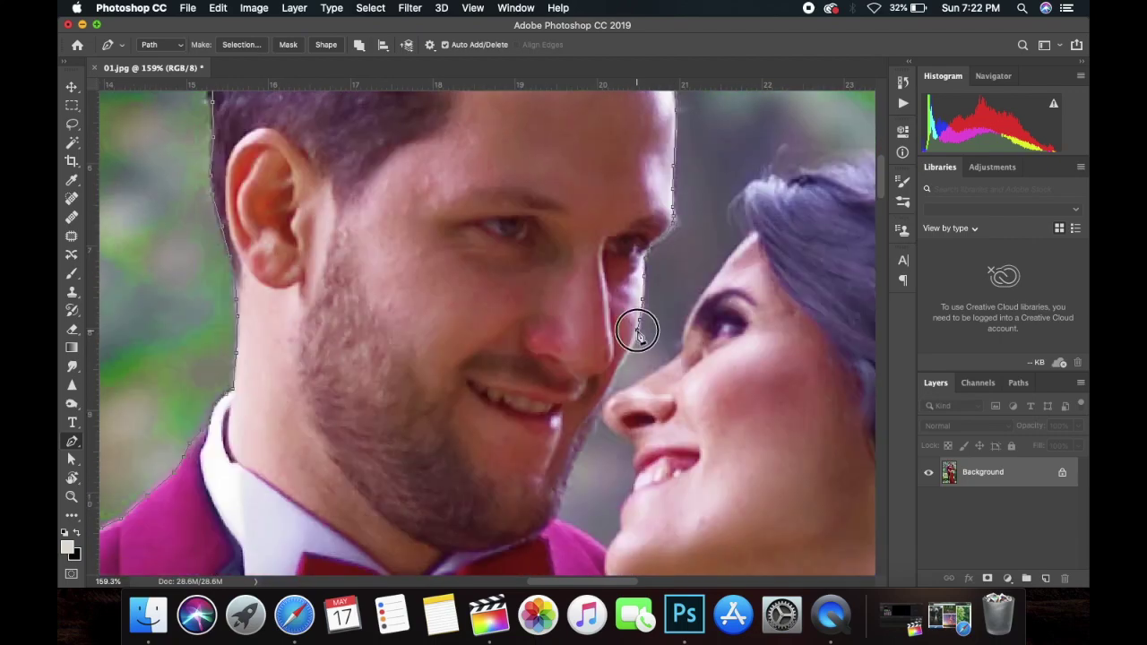
{"action": "left_click", "coordinate": [629, 348]}
{"action": "left_click", "coordinate": [614, 376]}
{"action": "scroll", "coordinate": [609, 412], "scroll_direction": "up", "scroll_amount": 2}
{"action": "scroll", "coordinate": [609, 428], "scroll_direction": "up", "scroll_amount": 1}
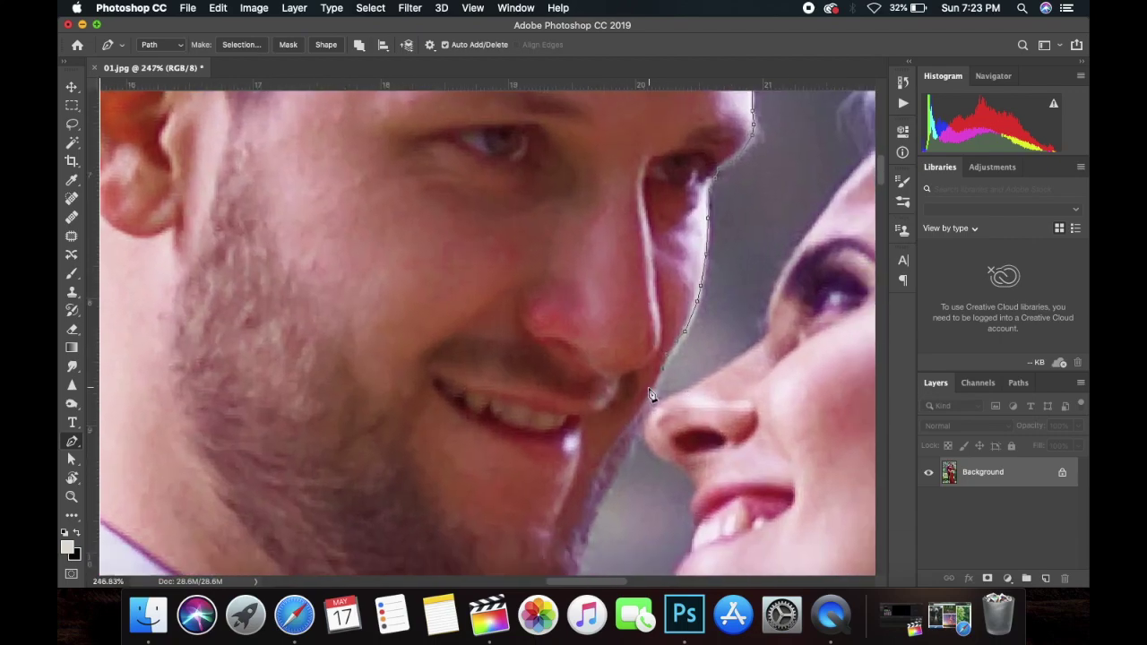
{"action": "scroll", "coordinate": [710, 385], "scroll_direction": "down", "scroll_amount": 3}
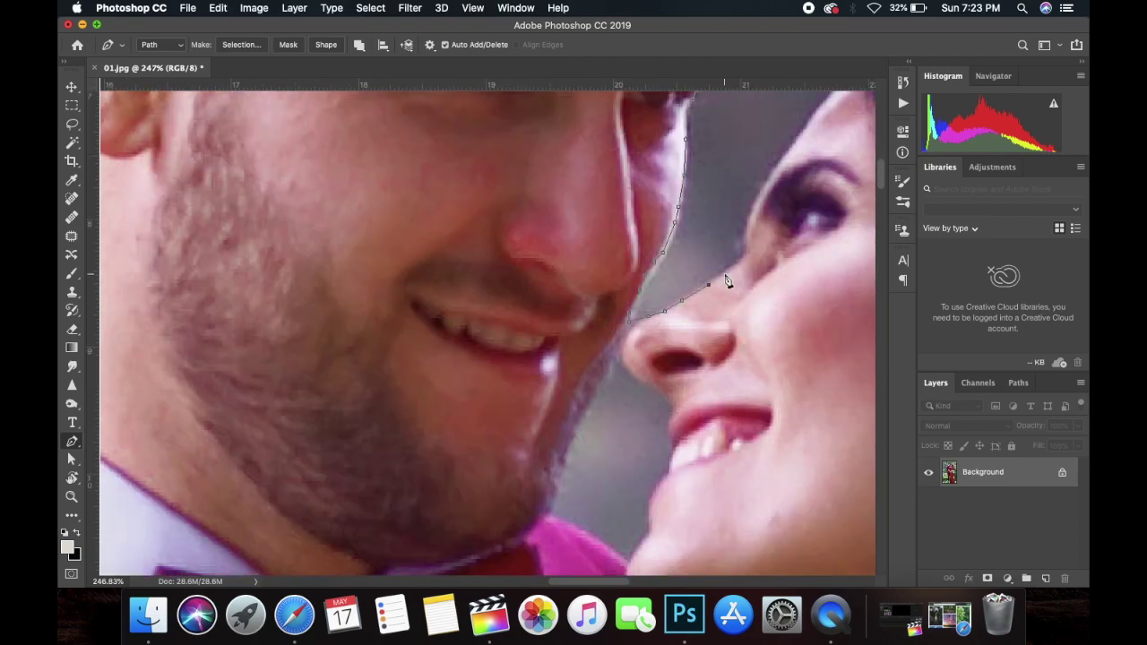
{"action": "scroll", "coordinate": [781, 167], "scroll_direction": "up", "scroll_amount": 2}
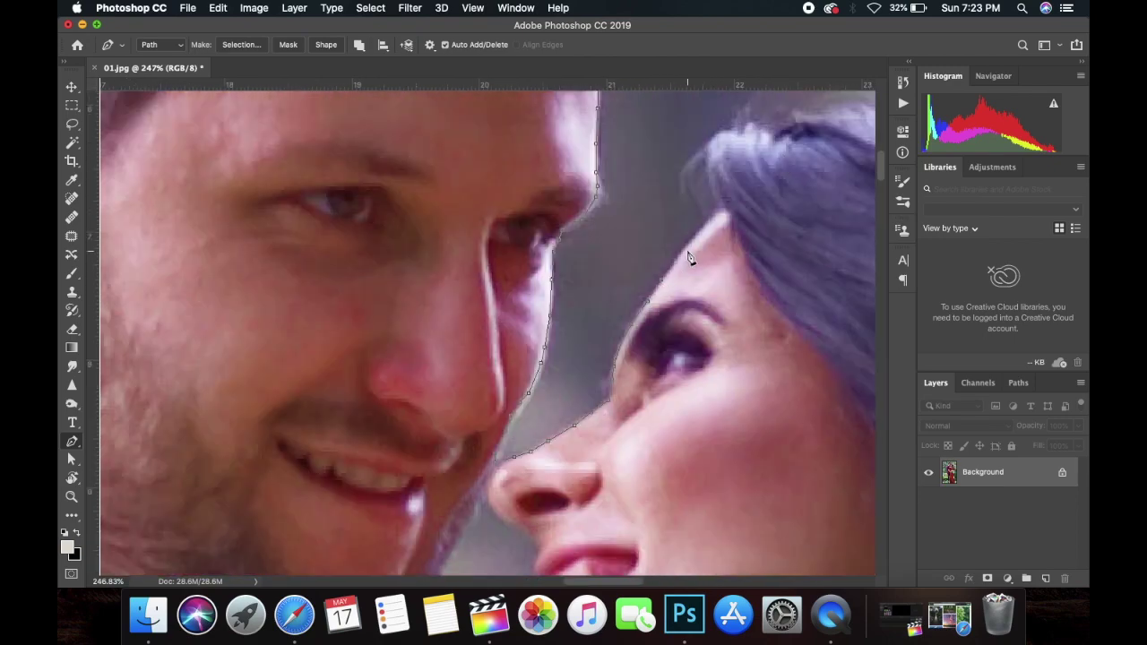
Step: Extend the path over the bride's forehead and follow her outline down to the dress hem at 100% zoom
{"action": "left_click", "coordinate": [707, 174]}
{"action": "scroll", "coordinate": [707, 173], "scroll_direction": "right", "scroll_amount": 3}
{"action": "scroll", "coordinate": [767, 164], "scroll_direction": "up", "scroll_amount": 2}
{"action": "scroll", "coordinate": [810, 167], "scroll_direction": "right", "scroll_amount": 3}
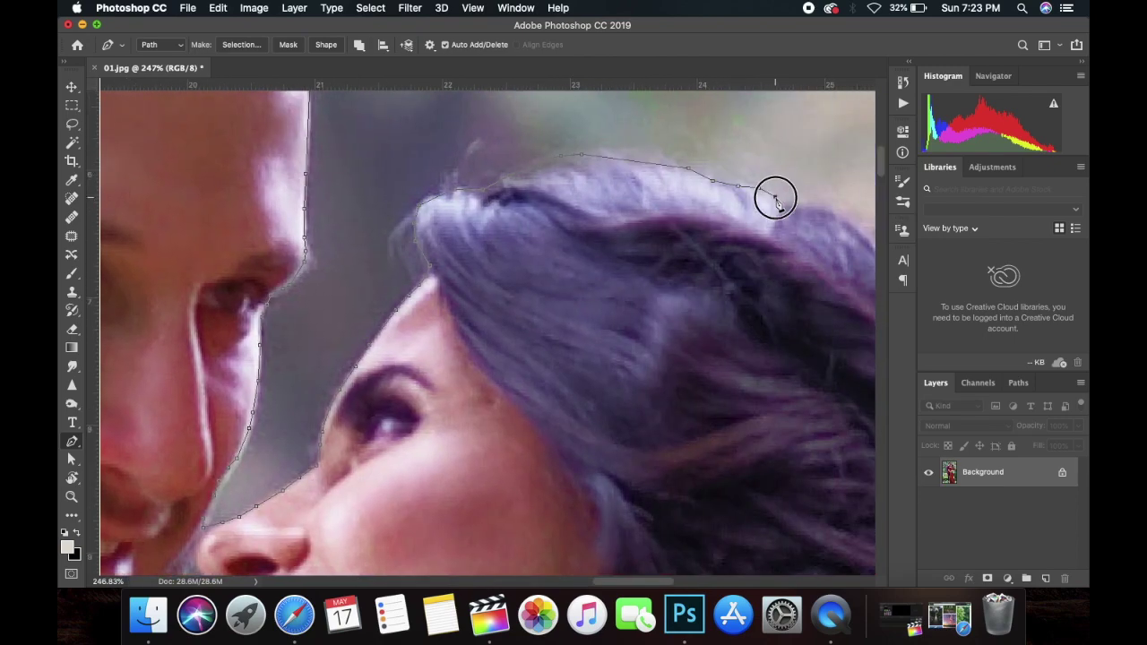
{"action": "scroll", "coordinate": [773, 197], "scroll_direction": "right", "scroll_amount": 3}
{"action": "scroll", "coordinate": [806, 430], "scroll_direction": "down", "scroll_amount": 5}
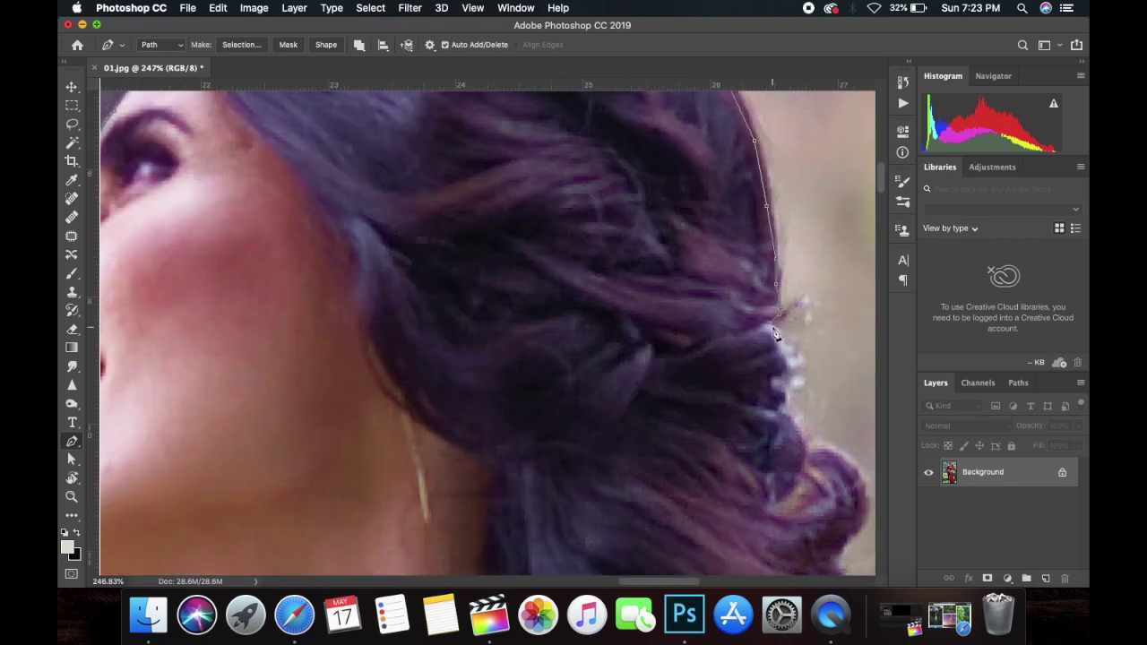
{"action": "scroll", "coordinate": [780, 402], "scroll_direction": "right", "scroll_amount": 3}
{"action": "scroll", "coordinate": [704, 430], "scroll_direction": "down", "scroll_amount": 3}
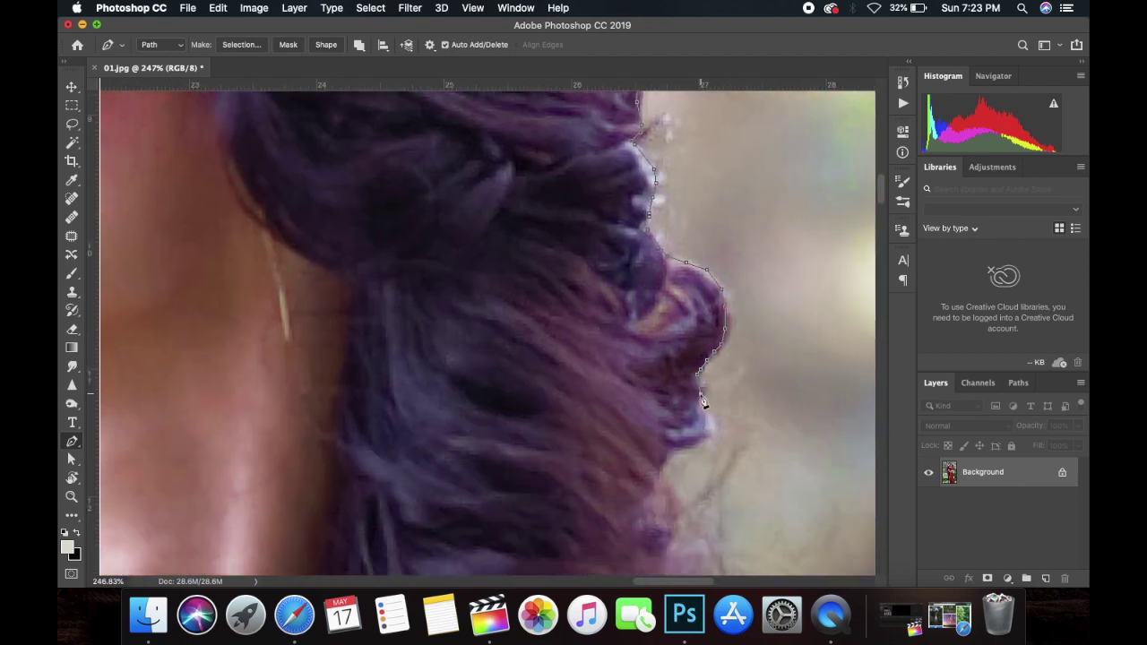
{"action": "scroll", "coordinate": [665, 473], "scroll_direction": "down", "scroll_amount": 3}
{"action": "scroll", "coordinate": [666, 447], "scroll_direction": "down", "scroll_amount": 3}
{"action": "scroll", "coordinate": [672, 358], "scroll_direction": "down", "scroll_amount": 3}
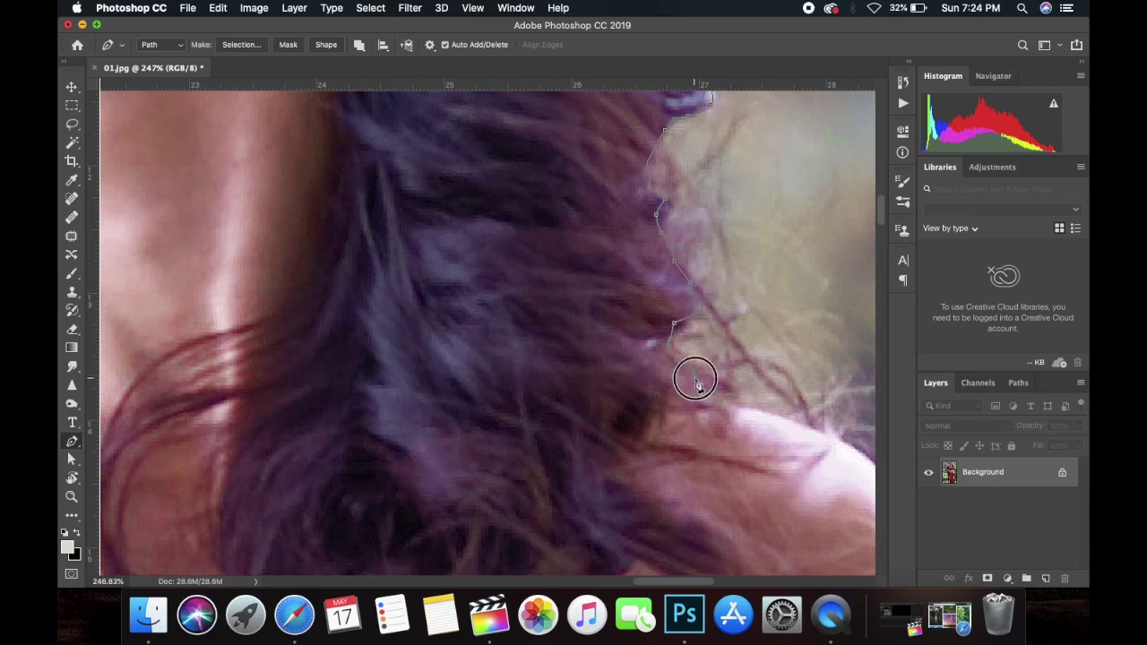
{"action": "scroll", "coordinate": [806, 436], "scroll_direction": "down", "scroll_amount": 3}
{"action": "scroll", "coordinate": [770, 430], "scroll_direction": "right", "scroll_amount": 3}
{"action": "scroll", "coordinate": [769, 509], "scroll_direction": "down", "scroll_amount": 5}
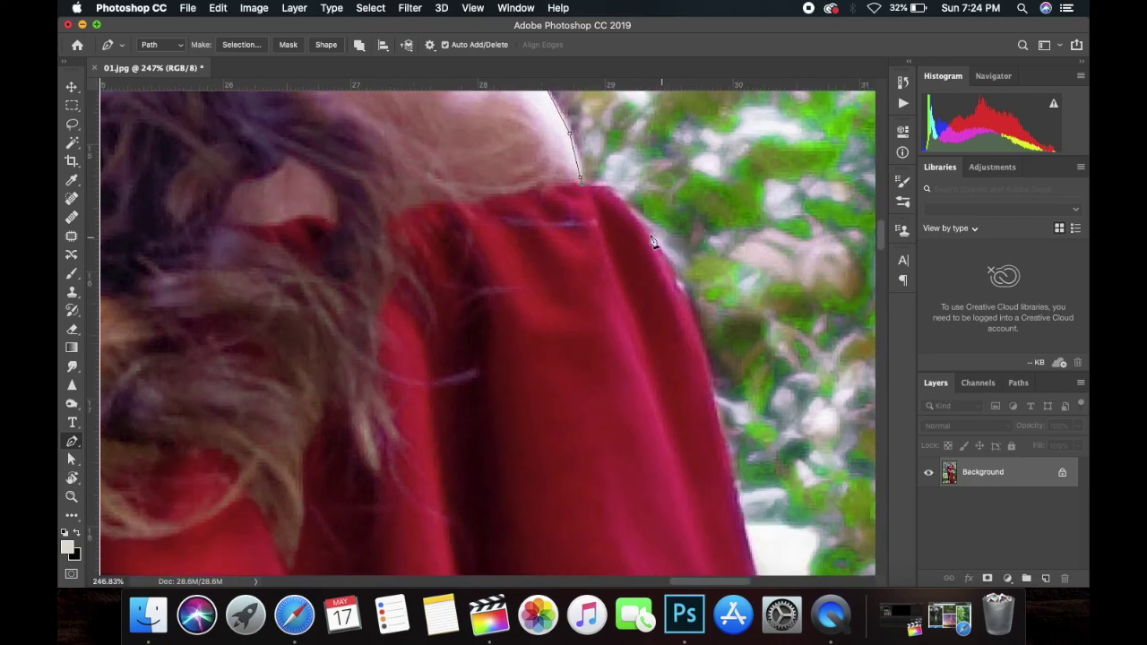
{"action": "scroll", "coordinate": [555, 171], "scroll_direction": "right", "scroll_amount": 3}
{"action": "scroll", "coordinate": [681, 530], "scroll_direction": "down", "scroll_amount": 5}
{"action": "scroll", "coordinate": [681, 530], "scroll_direction": "right", "scroll_amount": 1}
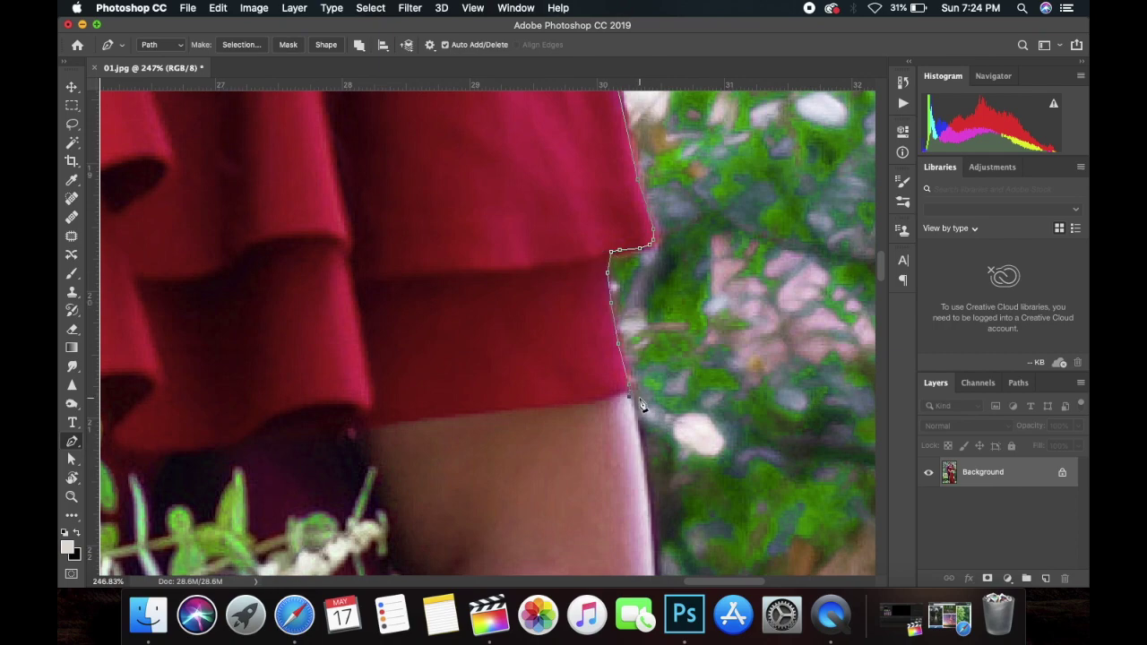
{"action": "scroll", "coordinate": [657, 448], "scroll_direction": "down", "scroll_amount": 5}
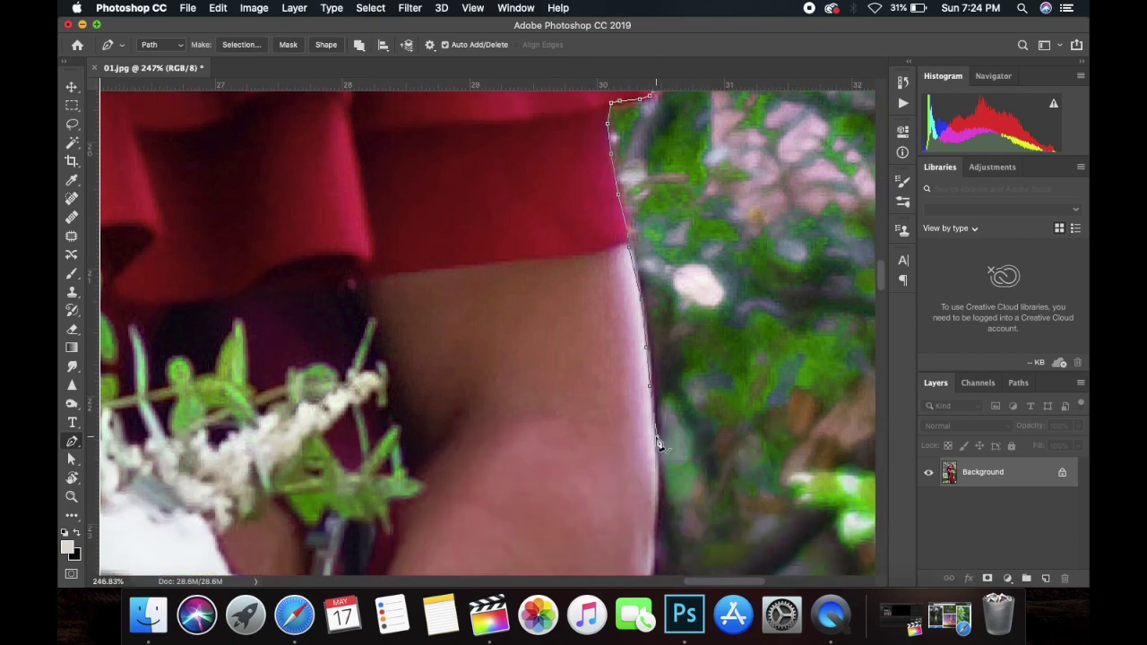
{"action": "scroll", "coordinate": [659, 555], "scroll_direction": "down", "scroll_amount": 7}
{"action": "scroll", "coordinate": [660, 556], "scroll_direction": "right", "scroll_amount": 1}
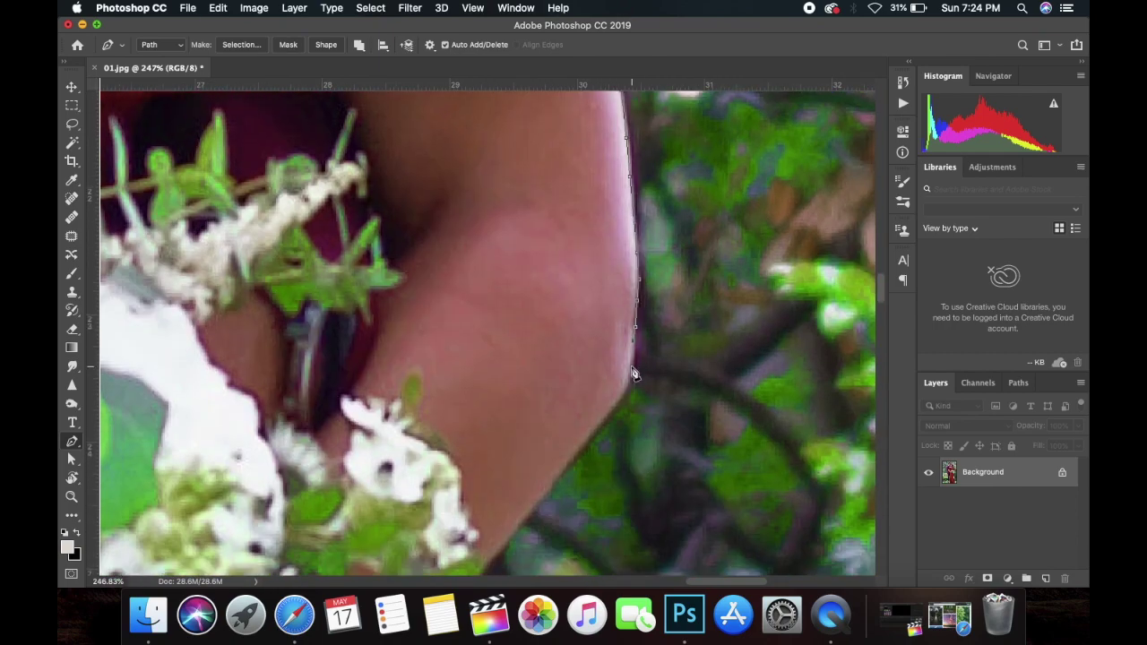
{"action": "scroll", "coordinate": [501, 549], "scroll_direction": "down", "scroll_amount": 9}
{"action": "scroll", "coordinate": [502, 549], "scroll_direction": "left", "scroll_amount": 4}
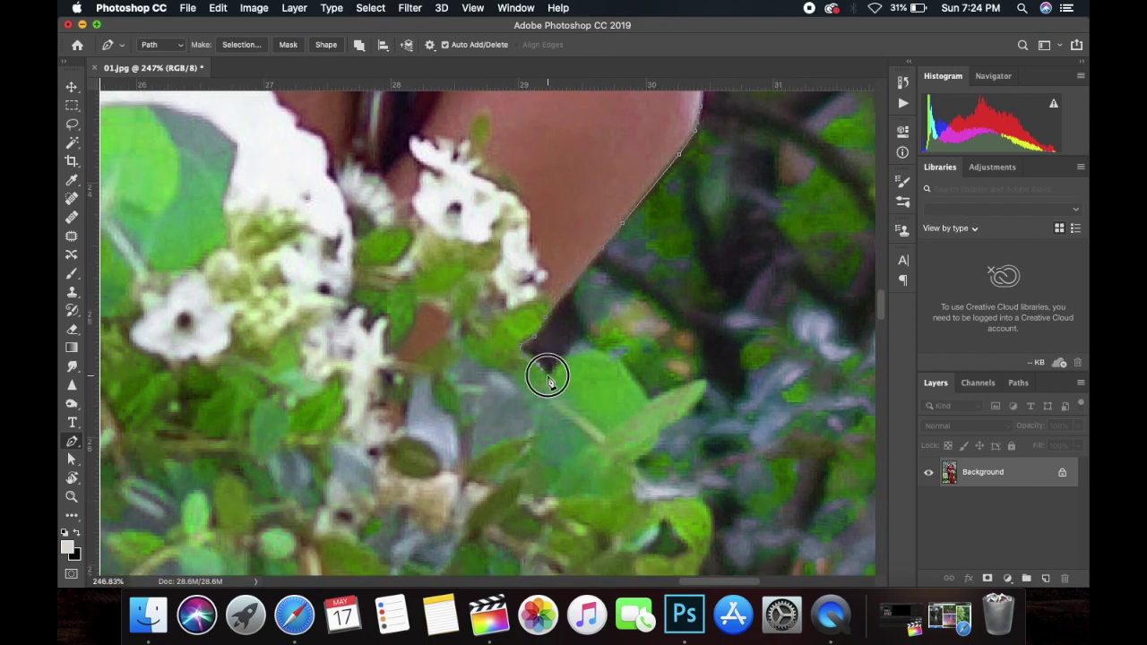
{"action": "scroll", "coordinate": [670, 342], "scroll_direction": "down", "scroll_amount": 2}
{"action": "scroll", "coordinate": [670, 342], "scroll_direction": "right", "scroll_amount": 2}
{"action": "key", "text": "super+1"}
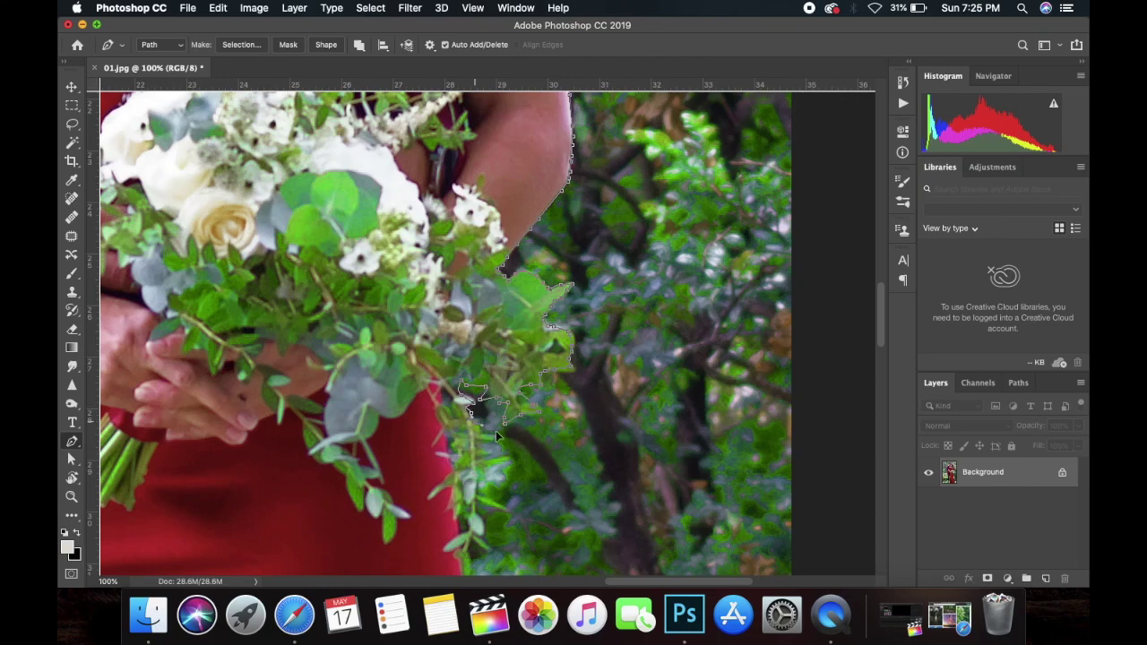
{"action": "scroll", "coordinate": [487, 479], "scroll_direction": "down", "scroll_amount": 5}
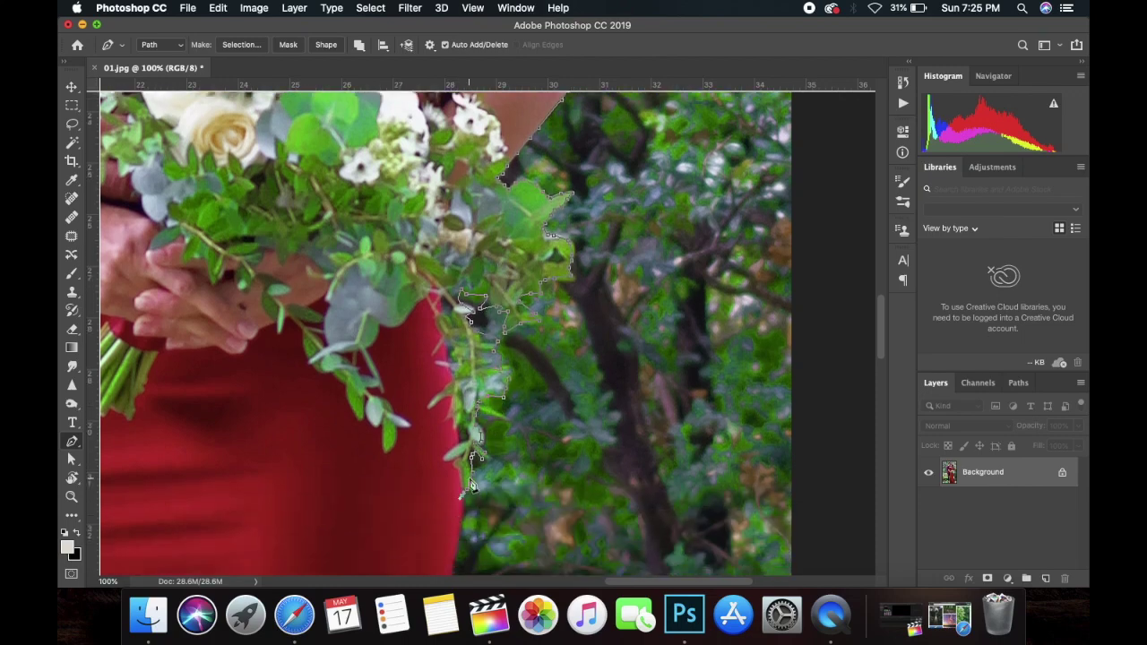
{"action": "scroll", "coordinate": [472, 485], "scroll_direction": "down", "scroll_amount": 5}
{"action": "scroll", "coordinate": [418, 430], "scroll_direction": "down", "scroll_amount": 5}
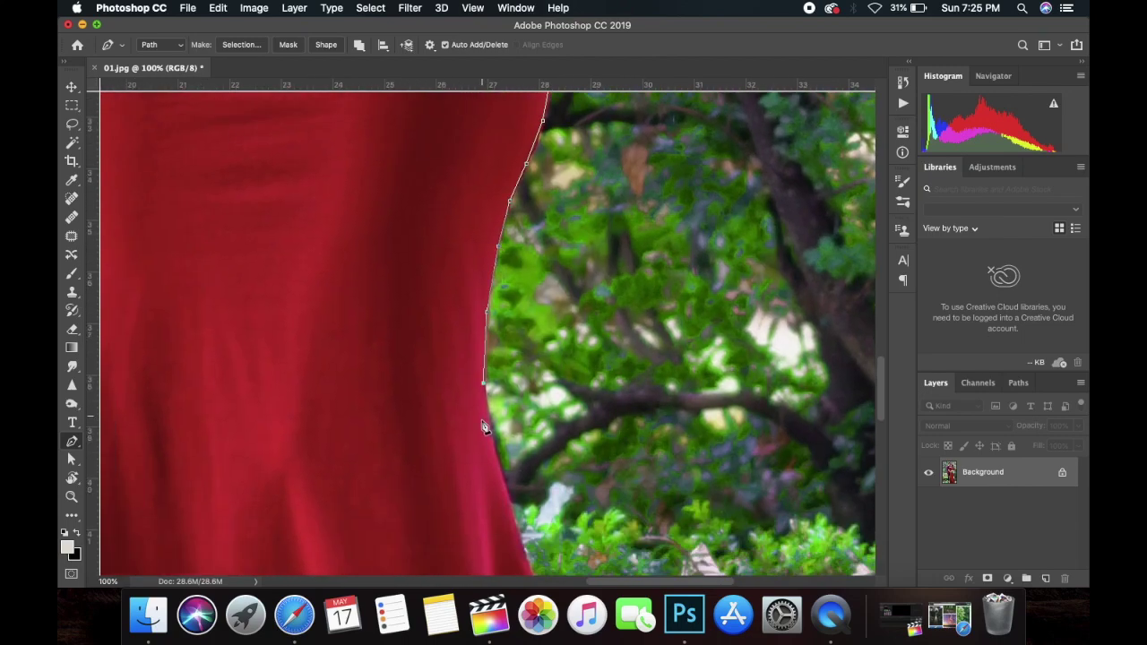
{"action": "scroll", "coordinate": [502, 466], "scroll_direction": "down", "scroll_amount": 5}
{"action": "scroll", "coordinate": [573, 456], "scroll_direction": "down", "scroll_amount": 5}
{"action": "scroll", "coordinate": [659, 452], "scroll_direction": "down", "scroll_amount": 5}
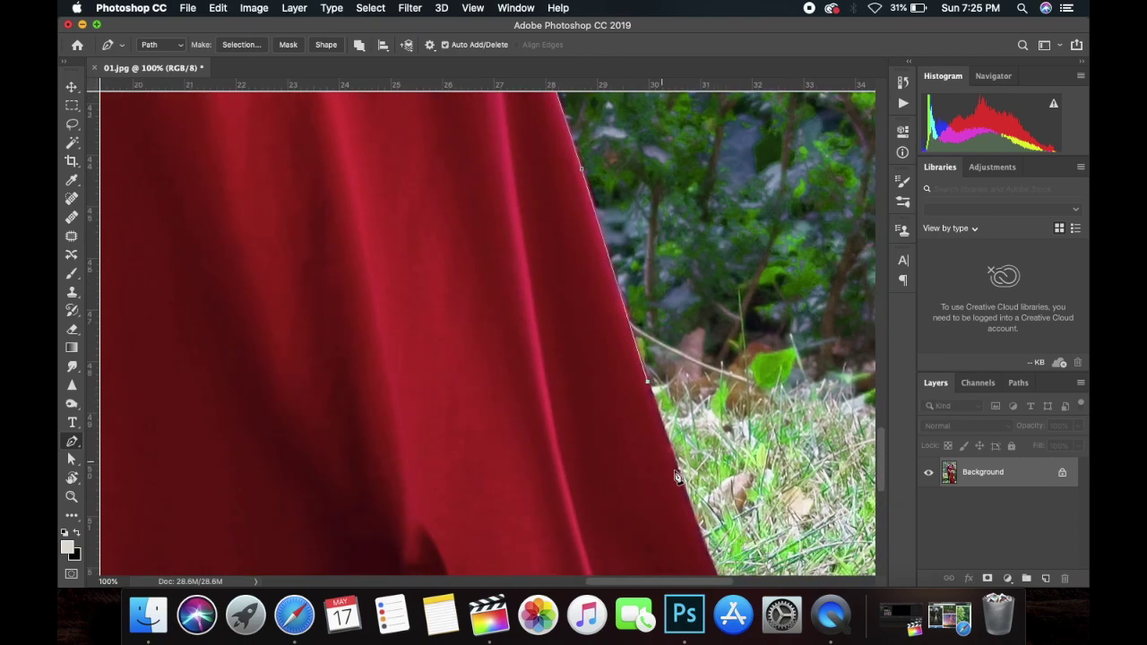
{"action": "scroll", "coordinate": [677, 475], "scroll_direction": "down", "scroll_amount": 5}
Step: Extend the pen path along the dress hem and up the dress's left edge
{"action": "left_click_drag", "start_coordinate": [421, 439], "coordinate": [788, 429]}
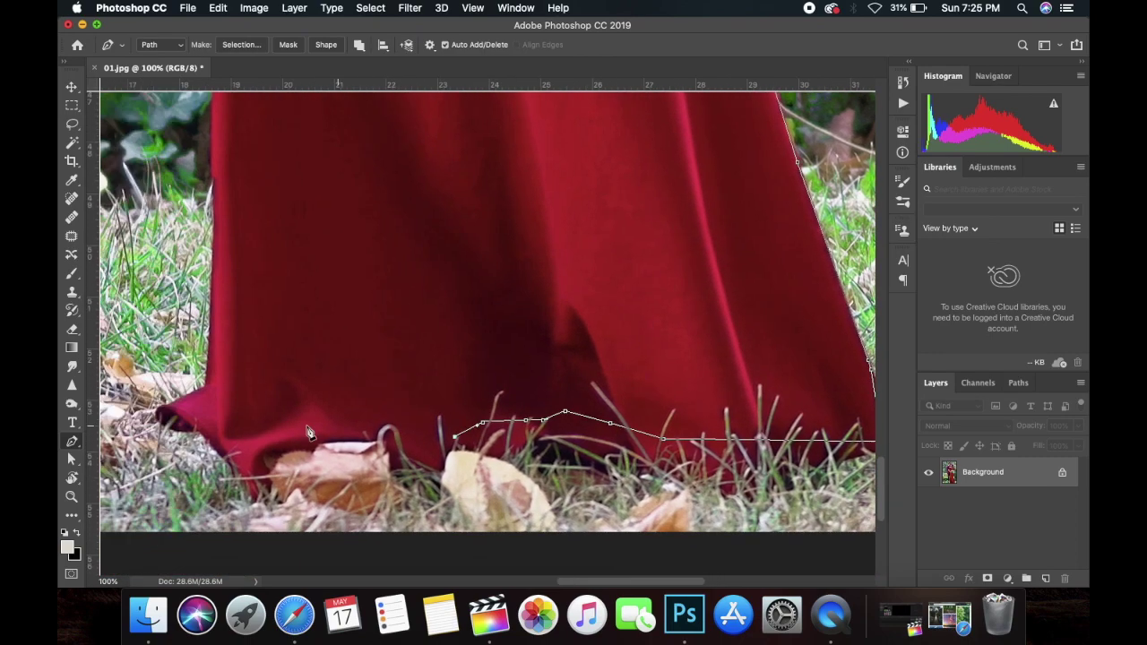
{"action": "left_click", "coordinate": [538, 443]}
{"action": "left_click", "coordinate": [437, 438]}
{"action": "left_click", "coordinate": [371, 441]}
{"action": "left_click", "coordinate": [336, 437]}
{"action": "left_click", "coordinate": [324, 387]}
{"action": "left_click", "coordinate": [331, 331]}
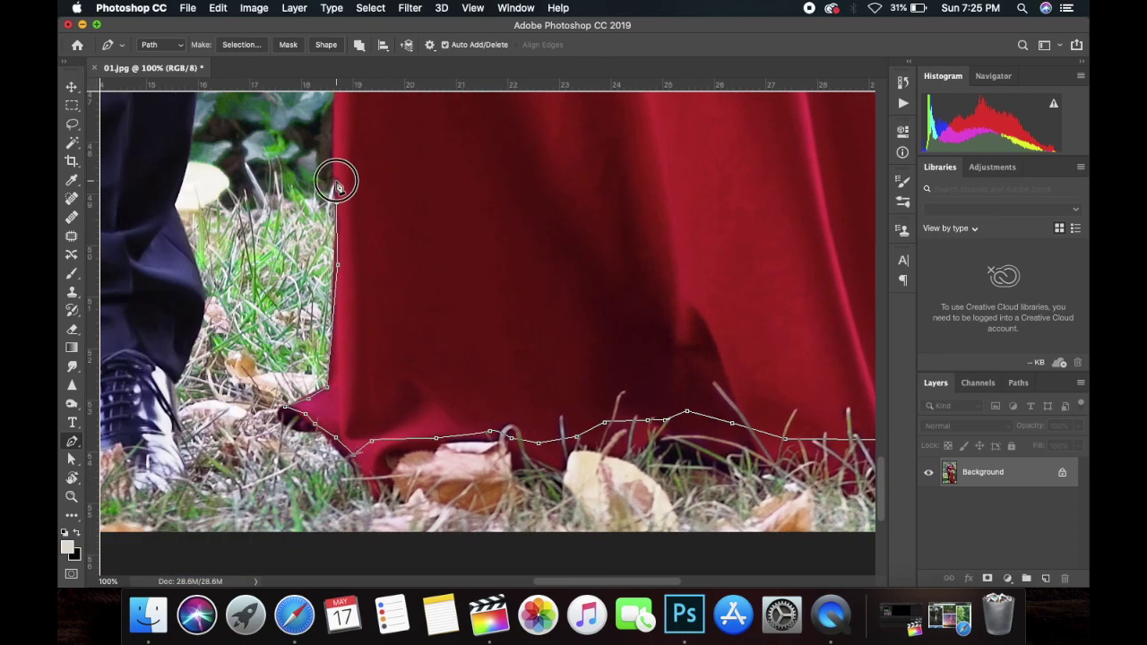
{"action": "scroll", "coordinate": [340, 179], "scroll_direction": "up", "scroll_amount": 5}
{"action": "left_click", "coordinate": [363, 269]}
{"action": "left_click", "coordinate": [365, 197]}
{"action": "scroll", "coordinate": [369, 170], "scroll_direction": "up", "scroll_amount": 2}
{"action": "left_click", "coordinate": [366, 170]}
{"action": "scroll", "coordinate": [369, 179], "scroll_direction": "up", "scroll_amount": 2}
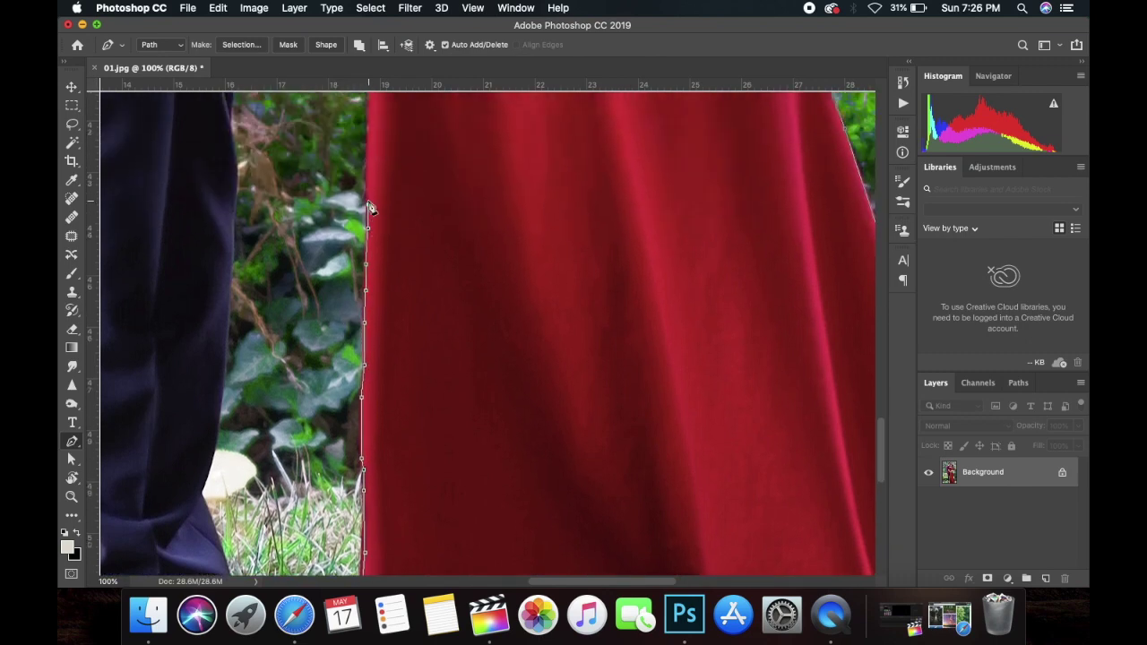
{"action": "scroll", "coordinate": [370, 206], "scroll_direction": "up", "scroll_amount": 2}
{"action": "scroll", "coordinate": [371, 242], "scroll_direction": "up", "scroll_amount": 2}
{"action": "scroll", "coordinate": [363, 179], "scroll_direction": "up", "scroll_amount": 2}
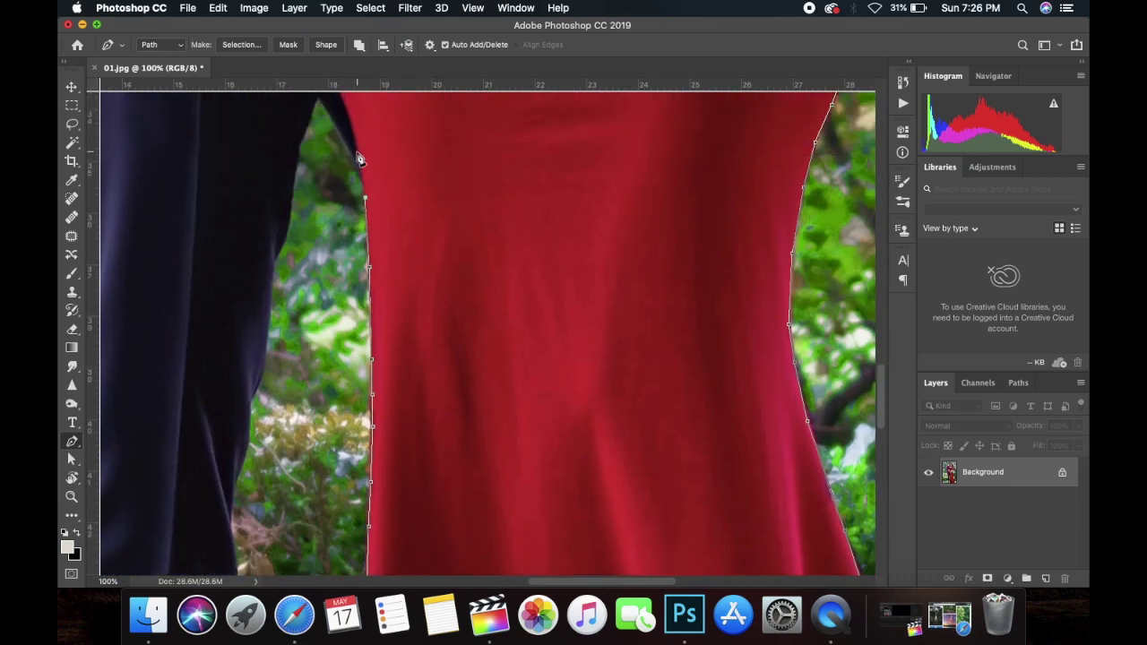
Step: Outline the background gap beside the dress with pen anchors
{"action": "left_click", "coordinate": [364, 220]}
{"action": "left_click", "coordinate": [349, 170]}
{"action": "left_click", "coordinate": [319, 126]}
{"action": "left_click", "coordinate": [299, 187]}
{"action": "left_click", "coordinate": [286, 256]}
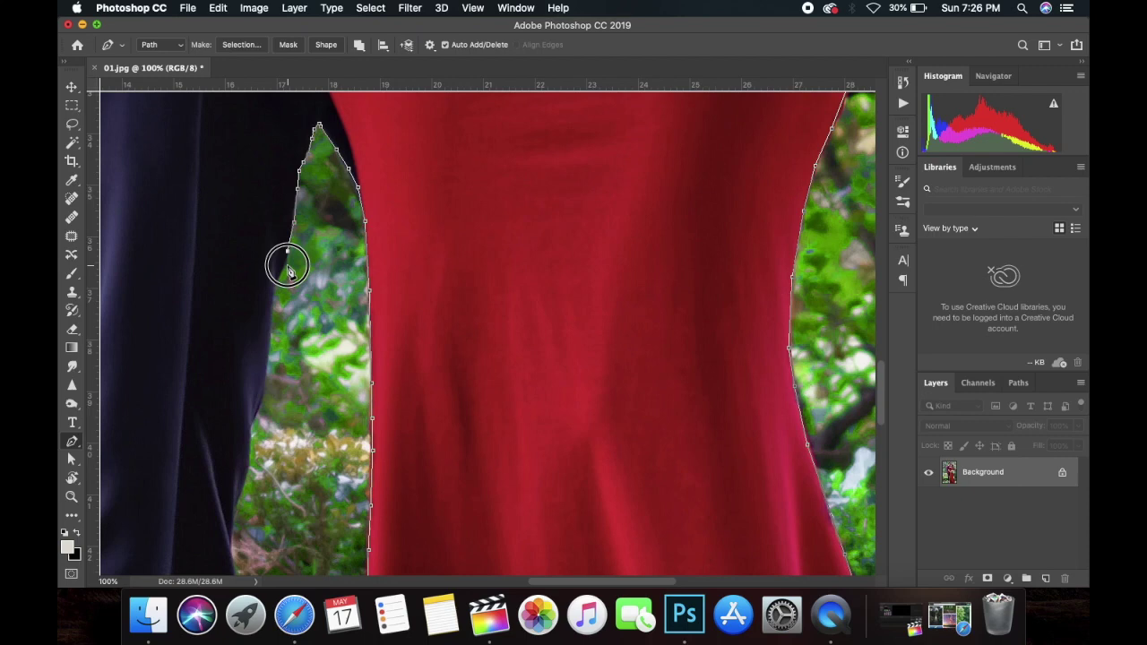
Step: Place pen anchors along the edge of the groom's trousers
{"action": "left_click", "coordinate": [265, 374]}
{"action": "left_click", "coordinate": [253, 421]}
{"action": "left_click_drag", "start_coordinate": [252, 428], "coordinate": [410, 300]}
{"action": "left_click", "coordinate": [402, 353]}
{"action": "left_click", "coordinate": [393, 391]}
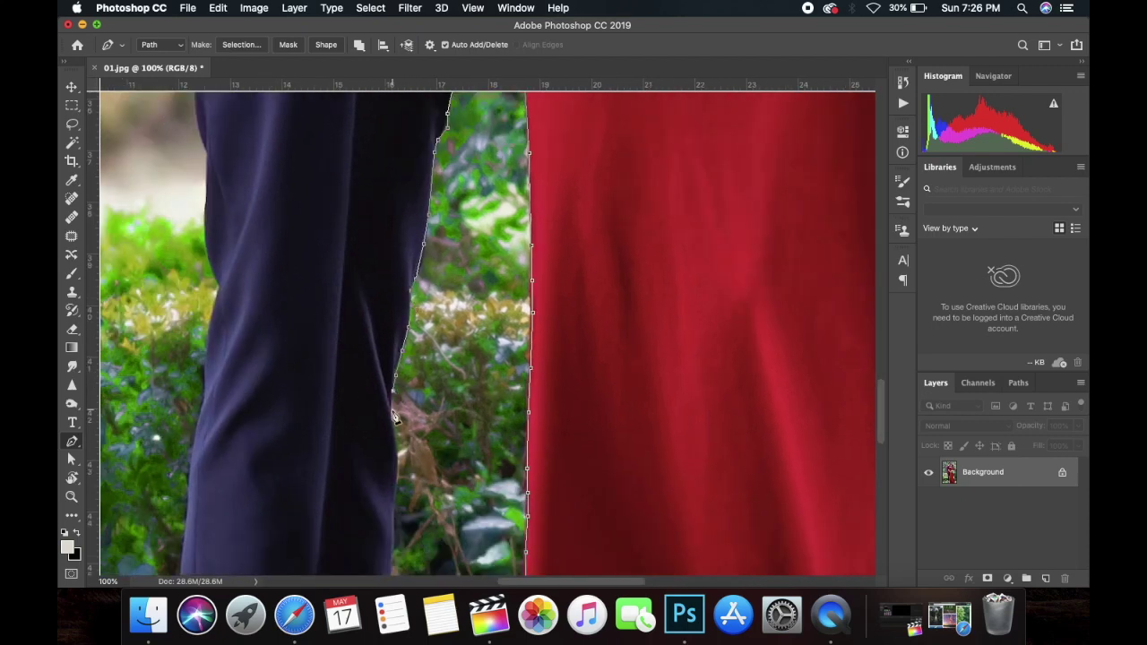
{"action": "left_click", "coordinate": [398, 441]}
Step: Continue the outline down the trousers toward the groom's shoe
{"action": "scroll", "coordinate": [403, 430], "scroll_direction": "down", "scroll_amount": 2}
{"action": "left_click", "coordinate": [417, 390]}
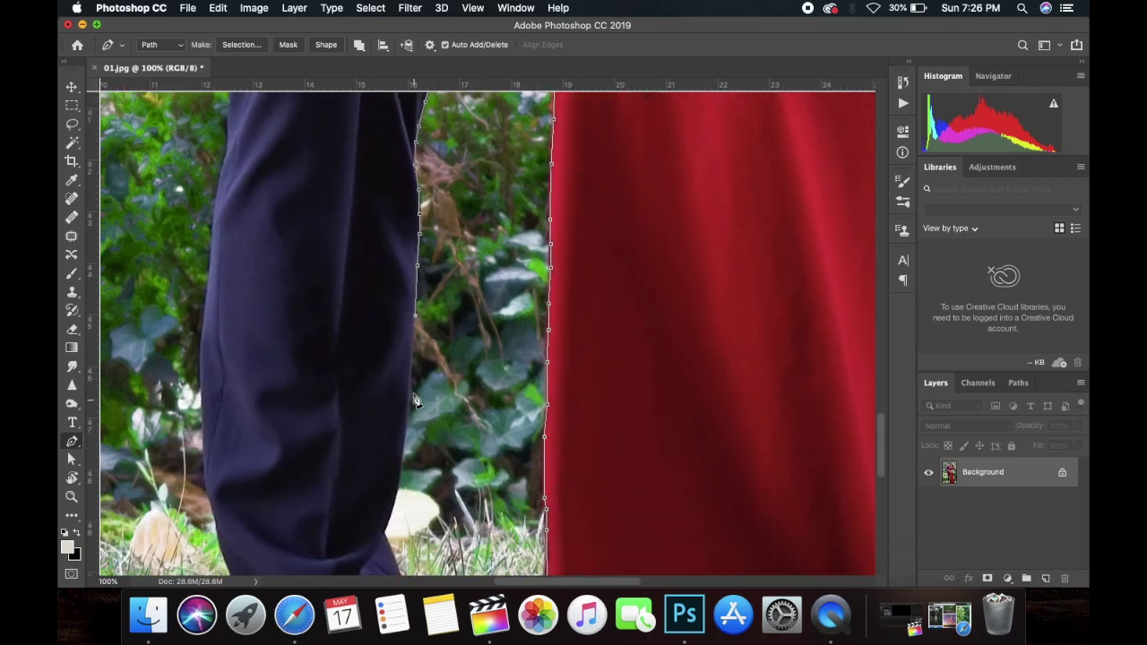
{"action": "scroll", "coordinate": [417, 390], "scroll_direction": "down", "scroll_amount": 4}
{"action": "left_click", "coordinate": [423, 345]}
{"action": "left_click", "coordinate": [401, 494]}
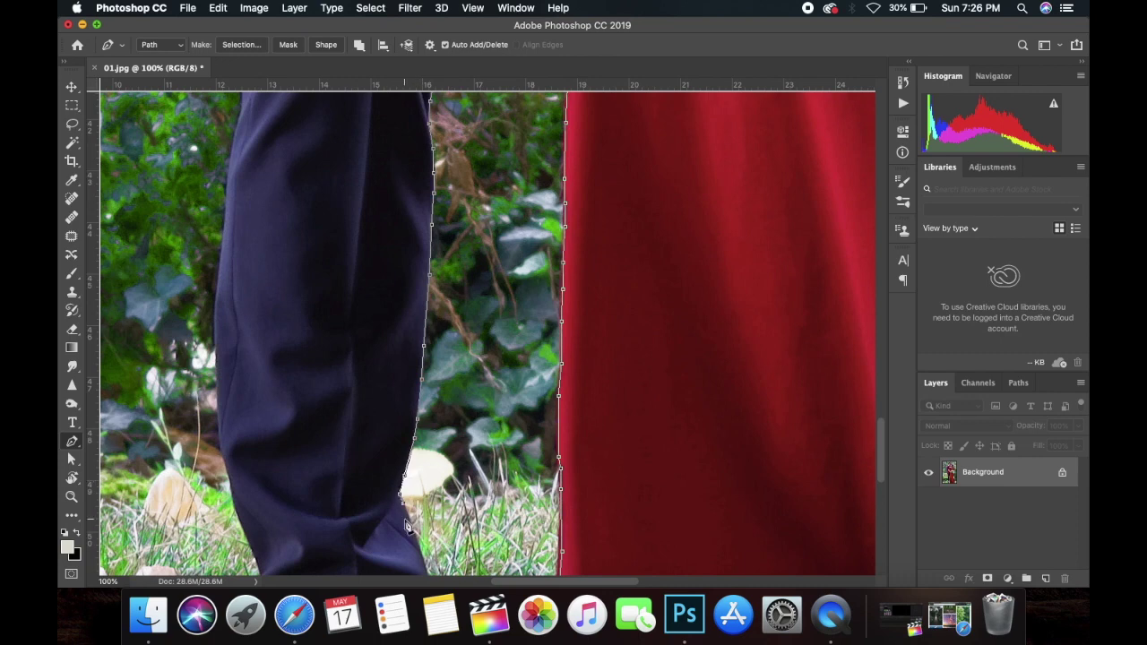
{"action": "scroll", "coordinate": [404, 502], "scroll_direction": "down", "scroll_amount": 3}
{"action": "left_click", "coordinate": [428, 454]}
{"action": "left_click", "coordinate": [404, 523]}
{"action": "scroll", "coordinate": [404, 523], "scroll_direction": "down", "scroll_amount": 4}
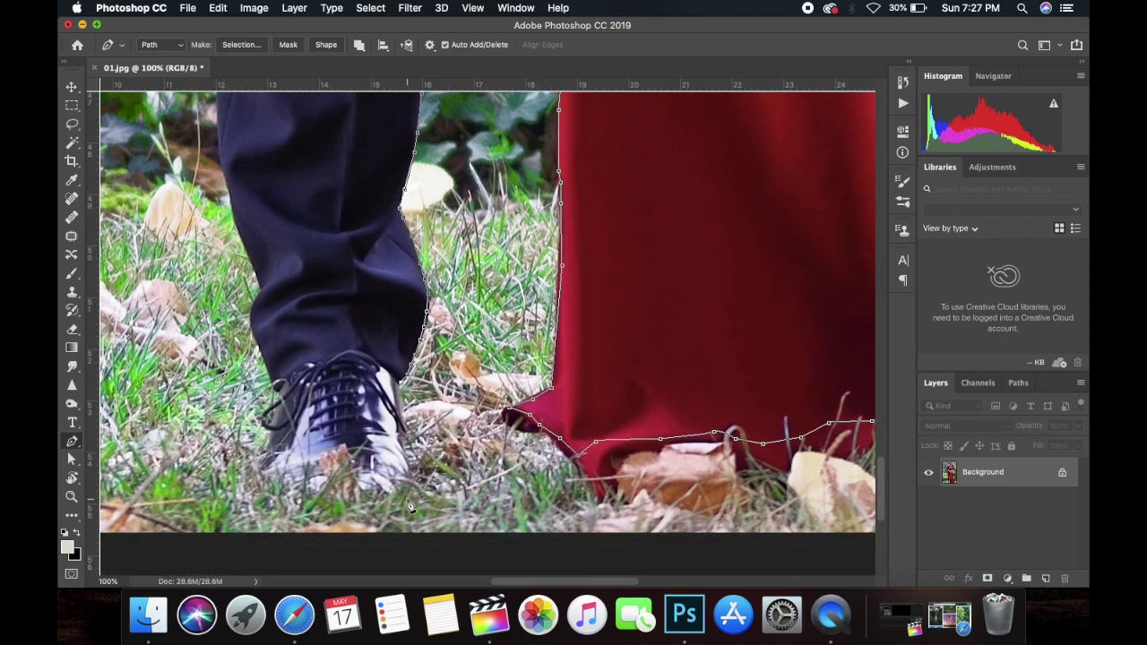
Step: Trace up the left edge of the trousers
{"action": "left_click", "coordinate": [267, 397]}
{"action": "left_click", "coordinate": [274, 331]}
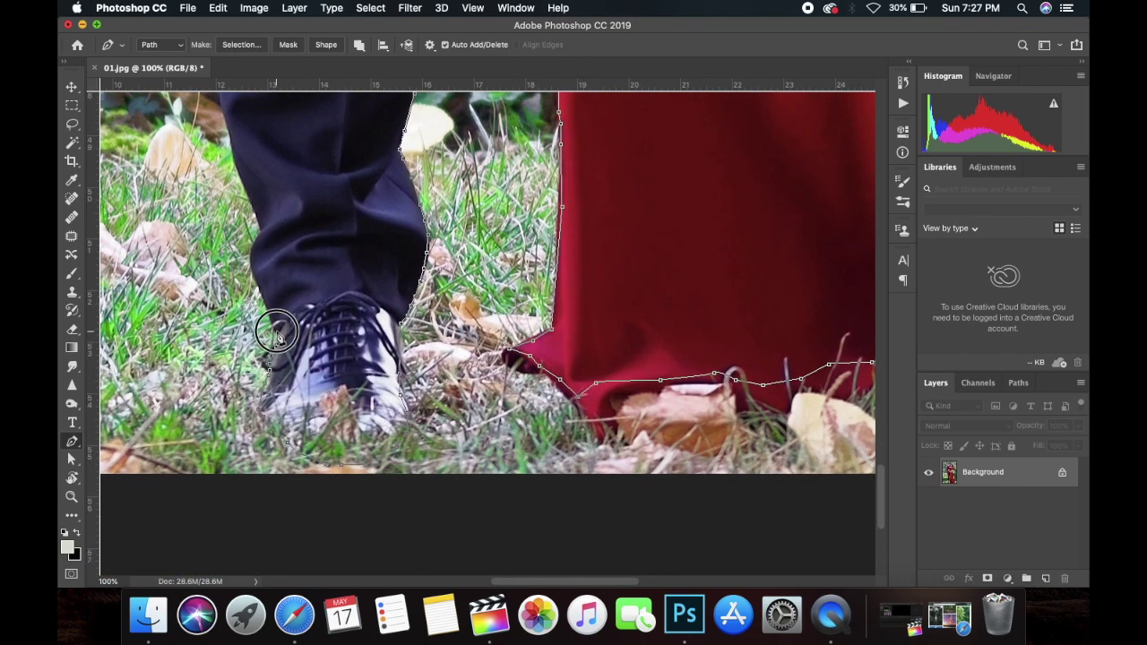
{"action": "left_click", "coordinate": [259, 268]}
{"action": "scroll", "coordinate": [266, 213], "scroll_direction": "up", "scroll_amount": 1}
{"action": "scroll", "coordinate": [249, 224], "scroll_direction": "up", "scroll_amount": 4}
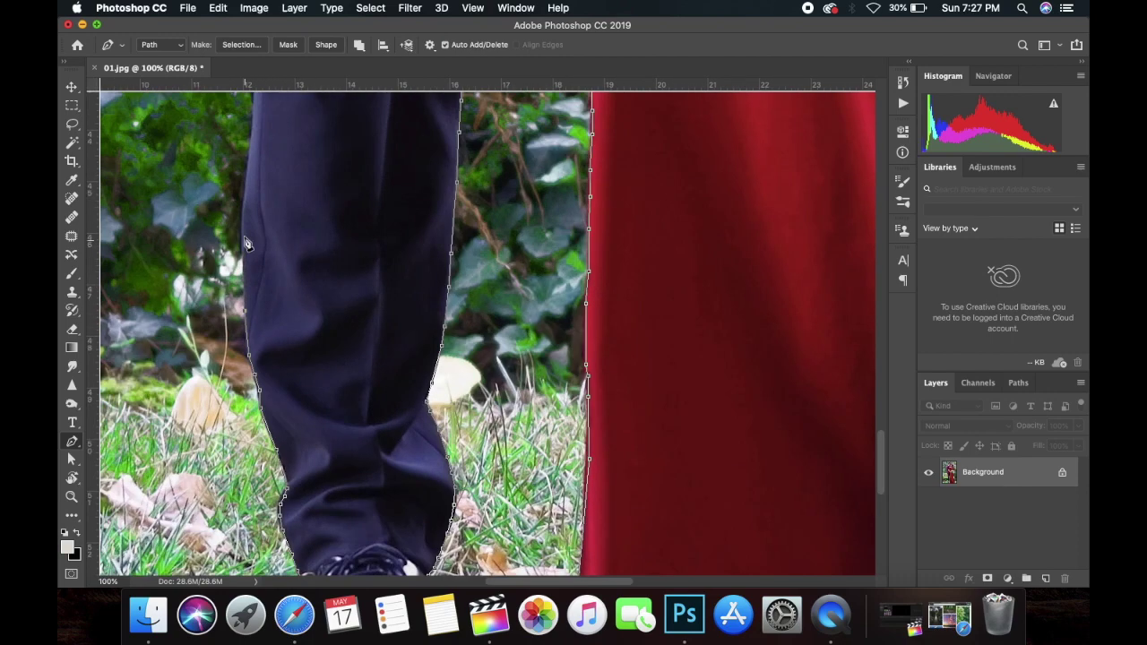
{"action": "scroll", "coordinate": [253, 206], "scroll_direction": "up", "scroll_amount": 4}
{"action": "scroll", "coordinate": [269, 193], "scroll_direction": "up", "scroll_amount": 1}
{"action": "scroll", "coordinate": [281, 190], "scroll_direction": "up", "scroll_amount": 3}
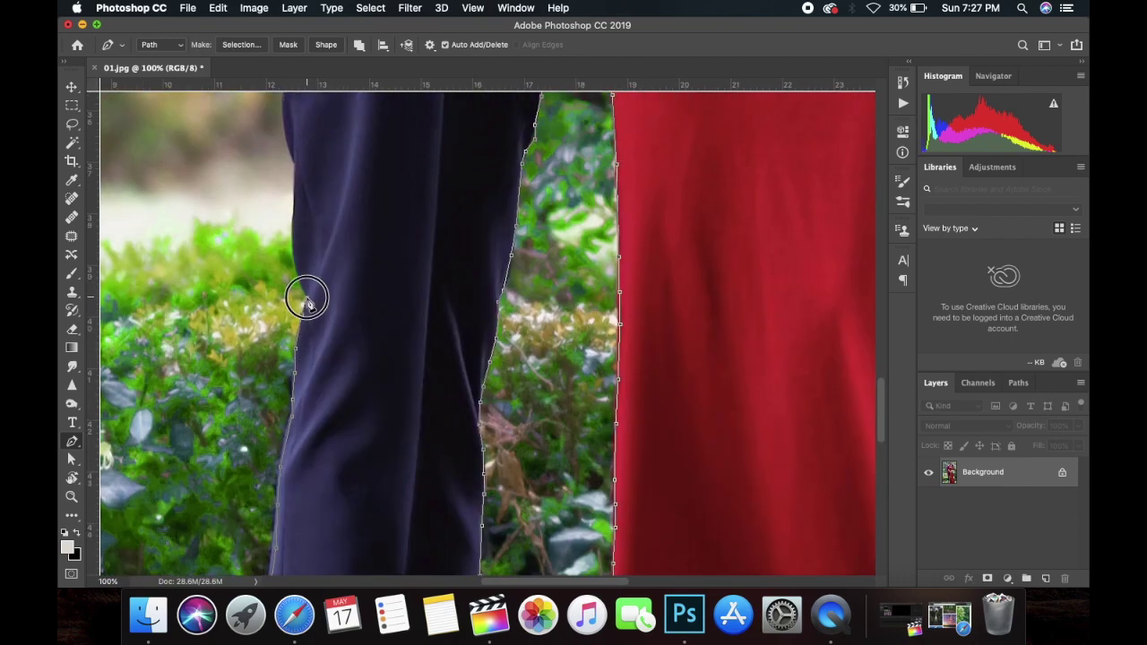
{"action": "scroll", "coordinate": [345, 430], "scroll_direction": "left", "scroll_amount": 2}
Step: Trace the trouser edge up to the jacket
{"action": "left_click", "coordinate": [346, 398]}
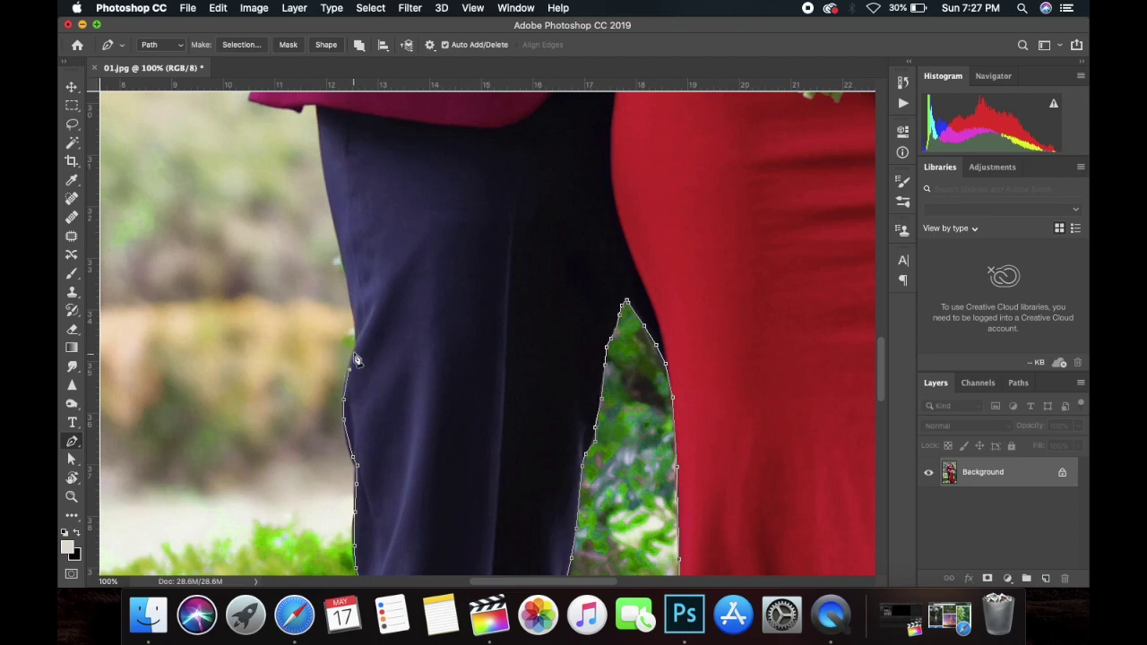
{"action": "scroll", "coordinate": [348, 341], "scroll_direction": "up", "scroll_amount": 2}
{"action": "left_click", "coordinate": [347, 342]}
{"action": "left_click", "coordinate": [339, 286]}
{"action": "left_click", "coordinate": [331, 219]}
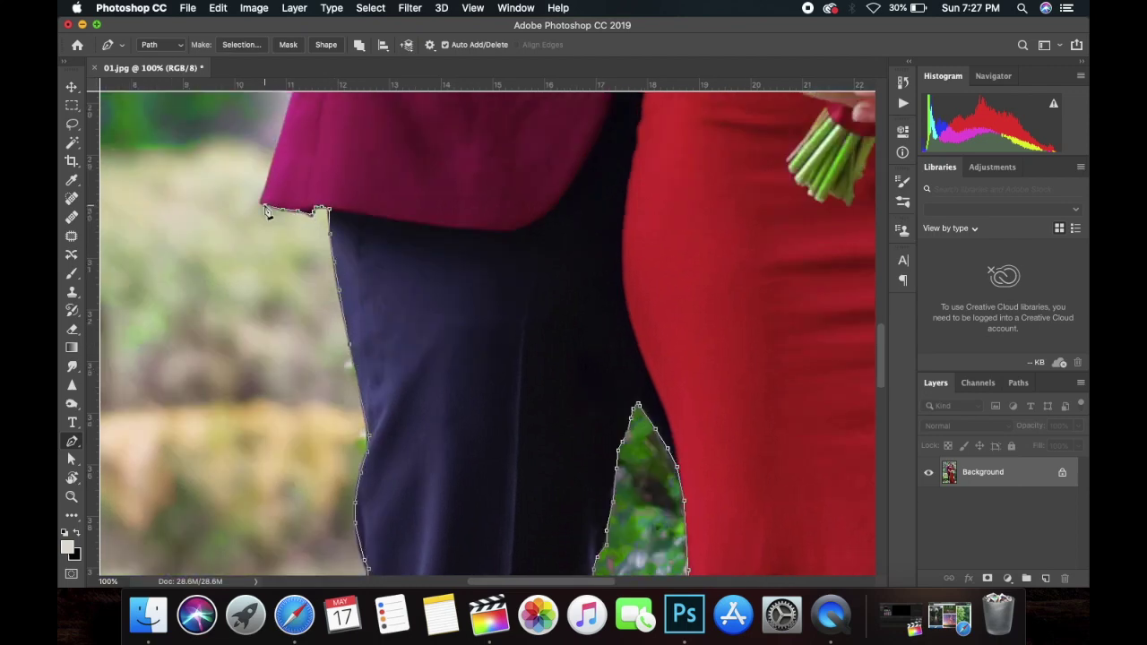
{"action": "scroll", "coordinate": [267, 213], "scroll_direction": "up", "scroll_amount": 4}
{"action": "scroll", "coordinate": [267, 212], "scroll_direction": "left", "scroll_amount": 2}
Step: Trace up the jacket's left edge
{"action": "left_click", "coordinate": [355, 307]}
{"action": "left_click", "coordinate": [389, 180]}
{"action": "scroll", "coordinate": [394, 242], "scroll_direction": "up", "scroll_amount": 3}
{"action": "left_click", "coordinate": [408, 215]}
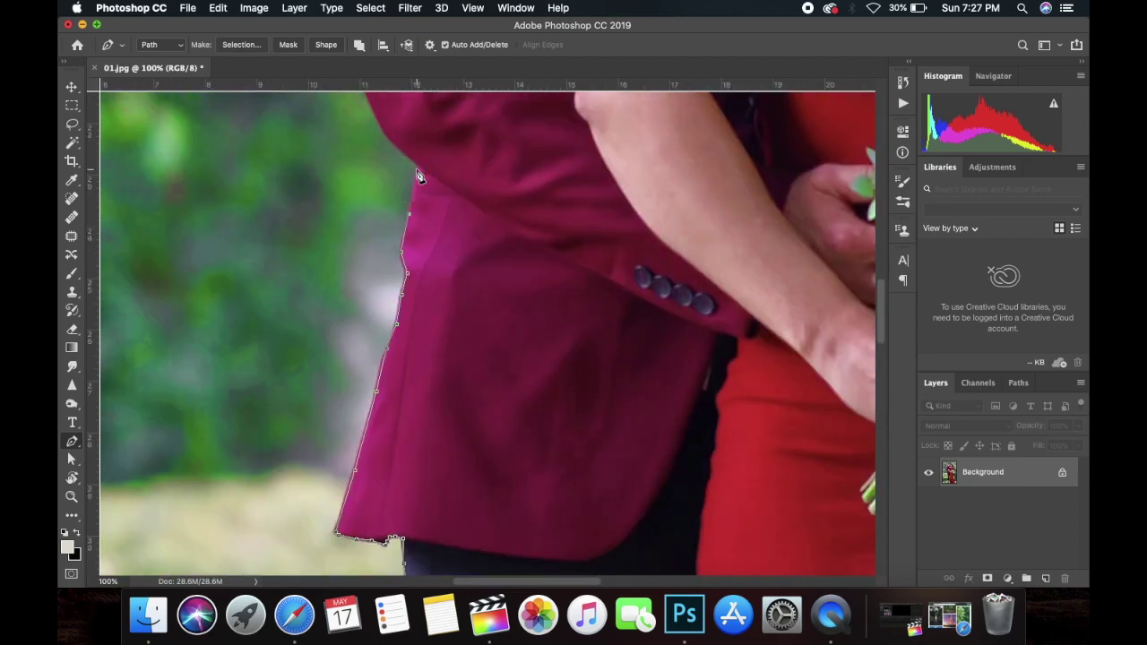
{"action": "scroll", "coordinate": [417, 175], "scroll_direction": "up", "scroll_amount": 4}
Step: Trace up the sleeve to the shoulder and close the outline around the couple
{"action": "left_click", "coordinate": [430, 429]}
{"action": "left_click", "coordinate": [405, 406]}
{"action": "left_click", "coordinate": [379, 362]}
{"action": "left_click", "coordinate": [349, 286]}
{"action": "left_click", "coordinate": [335, 243]}
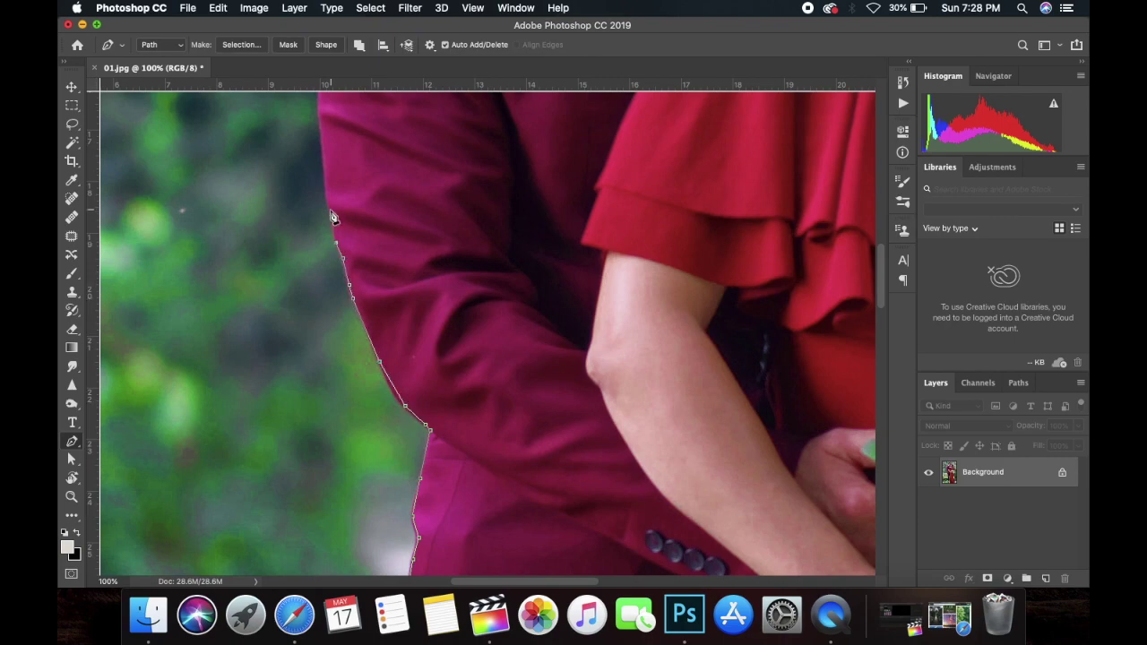
{"action": "scroll", "coordinate": [332, 218], "scroll_direction": "up", "scroll_amount": 3}
{"action": "left_click", "coordinate": [356, 328]}
{"action": "left_click", "coordinate": [351, 266]}
{"action": "left_click", "coordinate": [358, 205]}
{"action": "scroll", "coordinate": [359, 205], "scroll_direction": "up", "scroll_amount": 4}
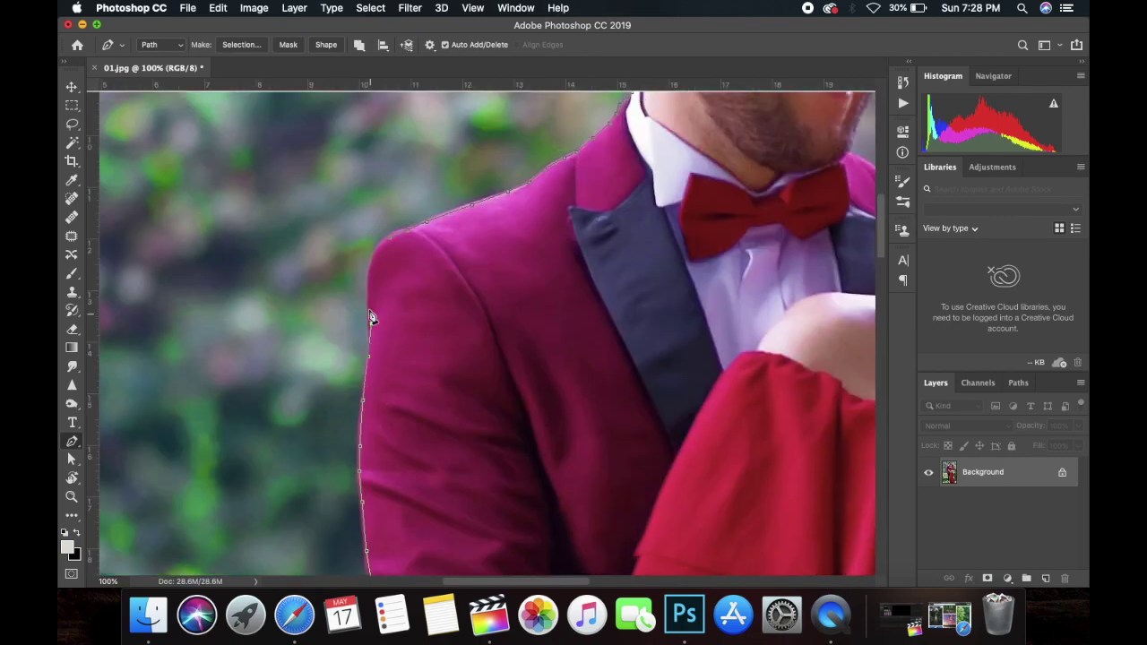
{"action": "left_click", "coordinate": [387, 237]}
Step: Zoom out to view the traced couple and copy the selection
{"action": "key", "text": "super+minus"}
{"action": "key", "text": "super+minus"}
{"action": "key", "text": "super+minus"}
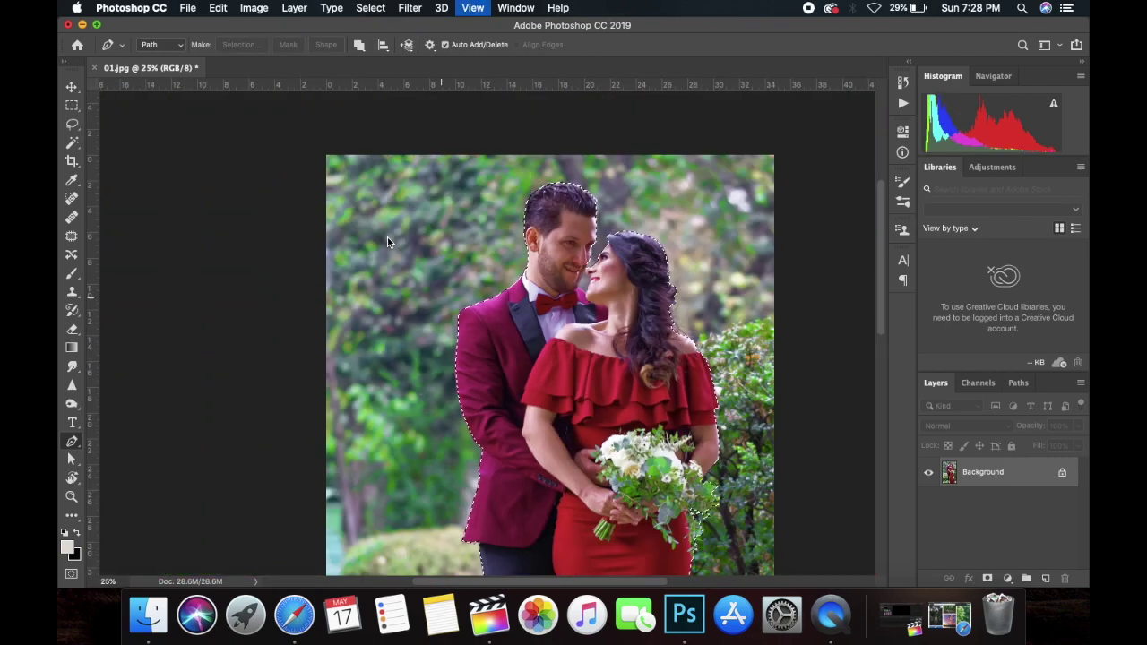
{"action": "key", "text": "super+minus"}
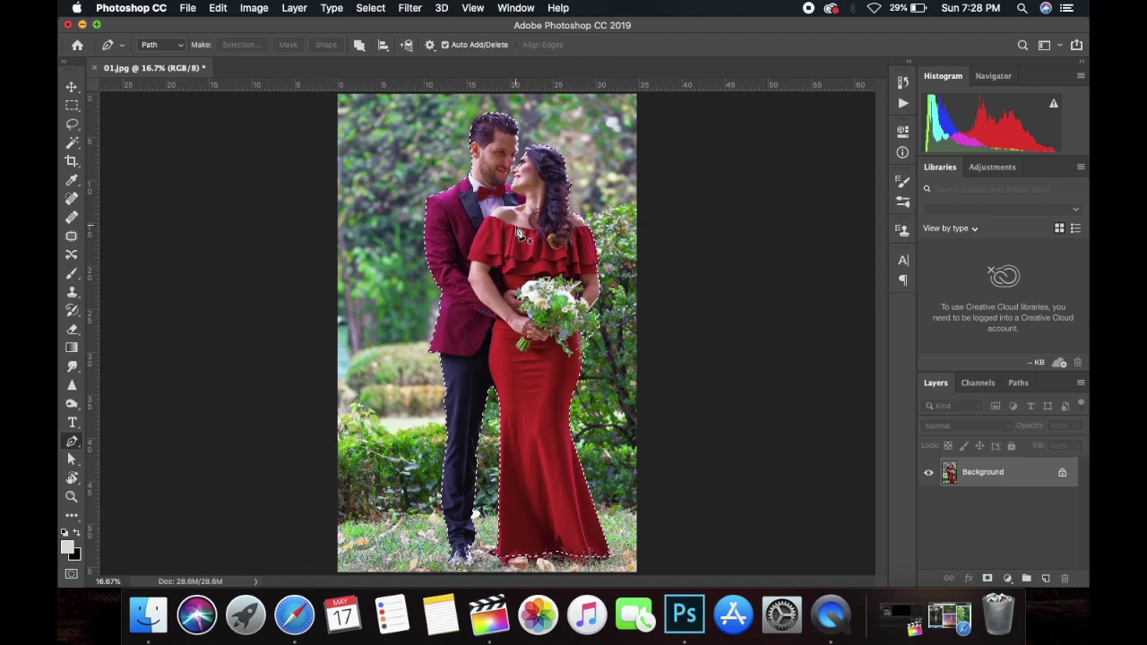
{"action": "scroll", "coordinate": [516, 232], "scroll_direction": "up", "scroll_amount": 3}
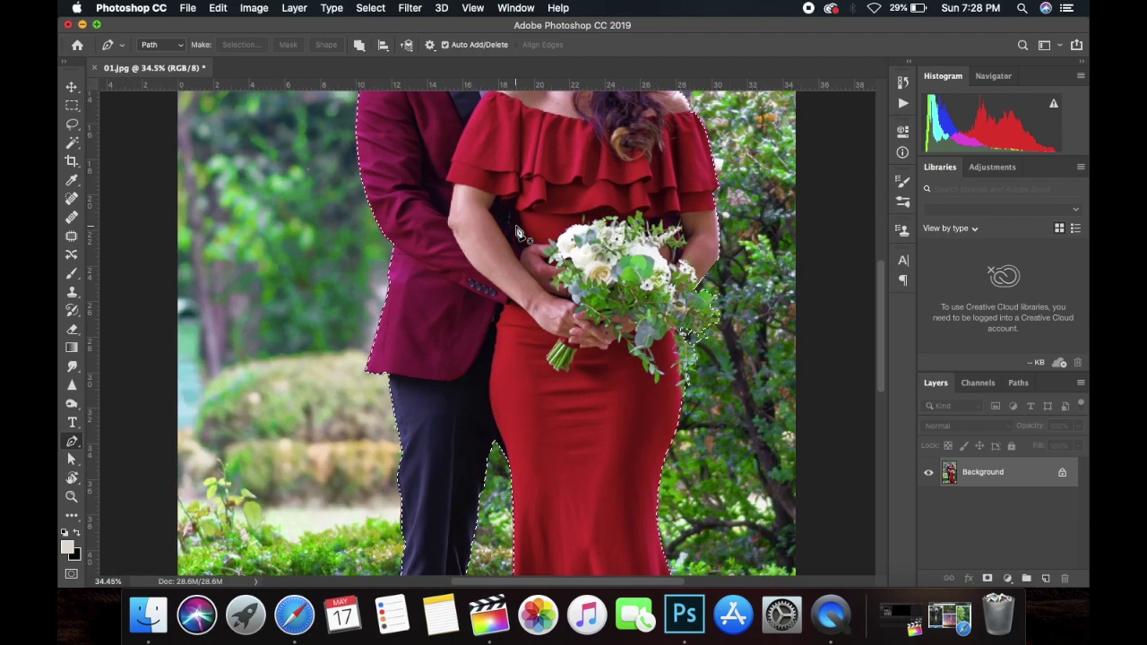
{"action": "scroll", "coordinate": [517, 232], "scroll_direction": "up", "scroll_amount": 10}
{"action": "scroll", "coordinate": [520, 233], "scroll_direction": "down", "scroll_amount": 3}
{"action": "scroll", "coordinate": [520, 233], "scroll_direction": "up", "scroll_amount": 2}
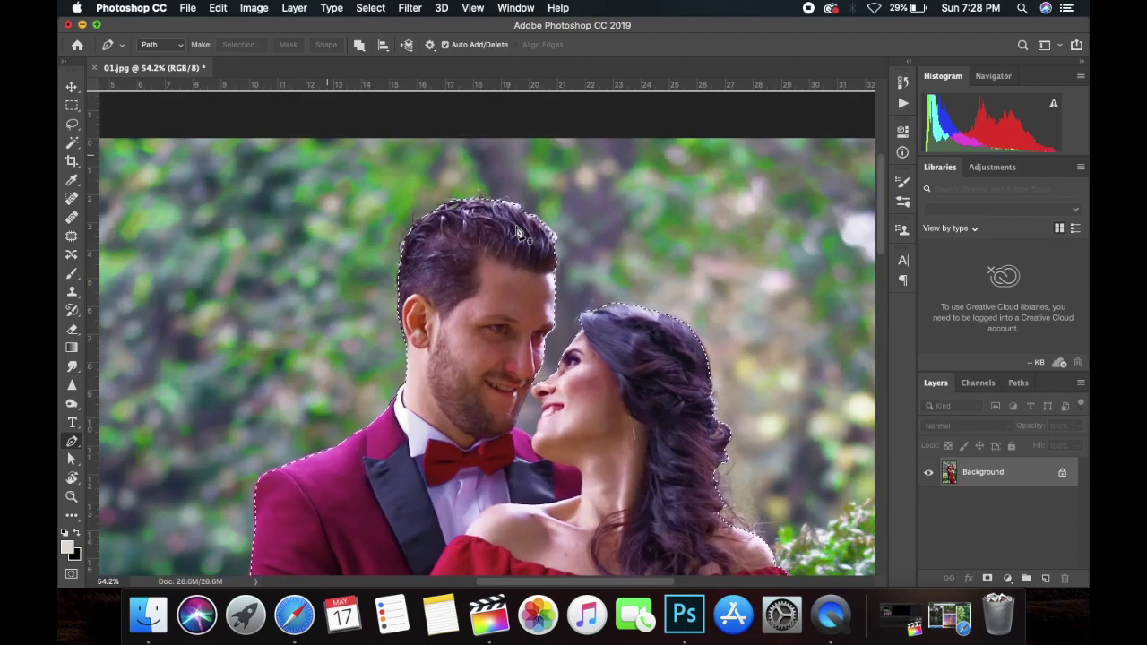
{"action": "scroll", "coordinate": [519, 233], "scroll_direction": "down", "scroll_amount": 3}
{"action": "scroll", "coordinate": [519, 233], "scroll_direction": "down", "scroll_amount": 3}
{"action": "scroll", "coordinate": [517, 233], "scroll_direction": "down", "scroll_amount": 2}
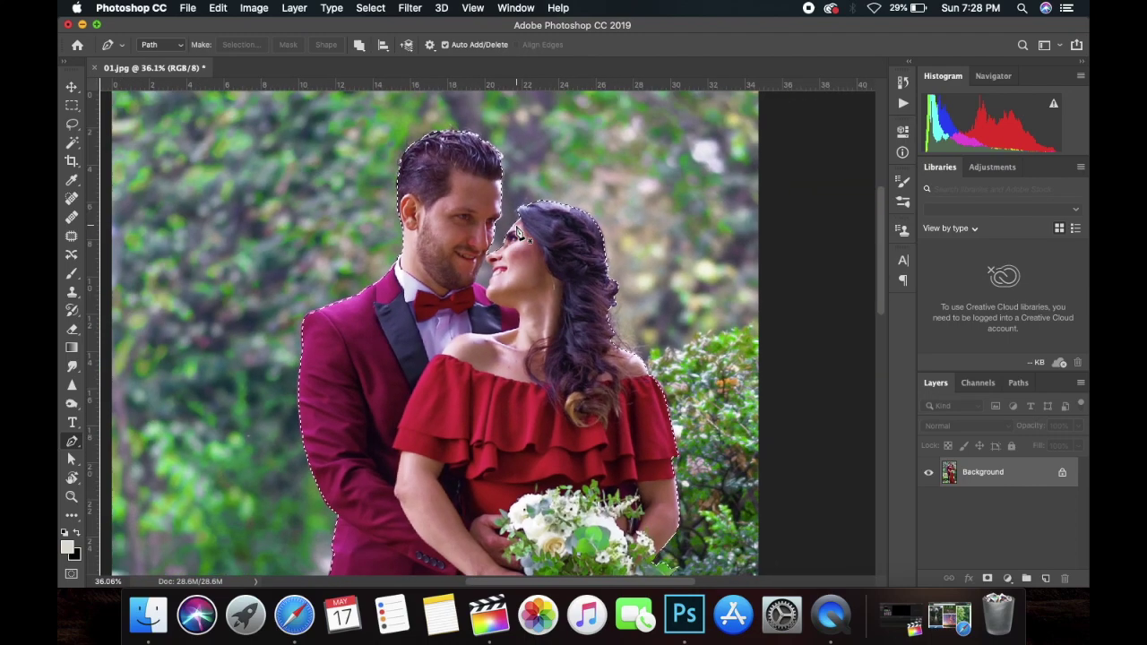
{"action": "scroll", "coordinate": [518, 232], "scroll_direction": "down", "scroll_amount": 2}
{"action": "scroll", "coordinate": [518, 232], "scroll_direction": "down", "scroll_amount": 1}
{"action": "scroll", "coordinate": [519, 231], "scroll_direction": "down", "scroll_amount": 1}
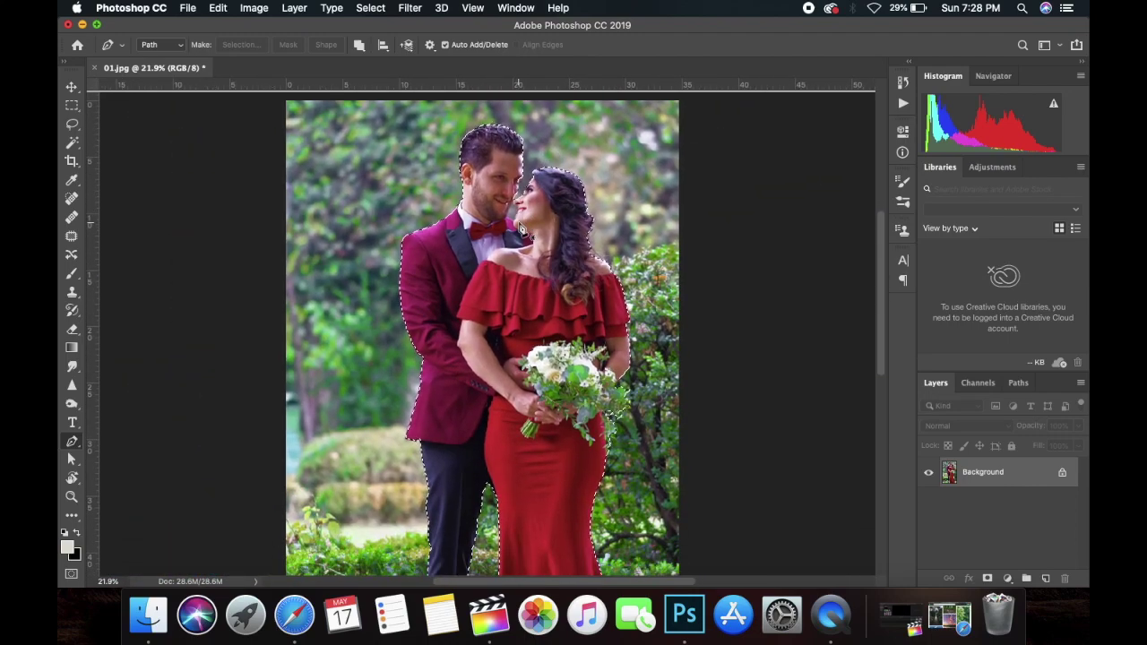
{"action": "scroll", "coordinate": [519, 231], "scroll_direction": "down", "scroll_amount": 1}
{"action": "left_click", "coordinate": [217, 7]}
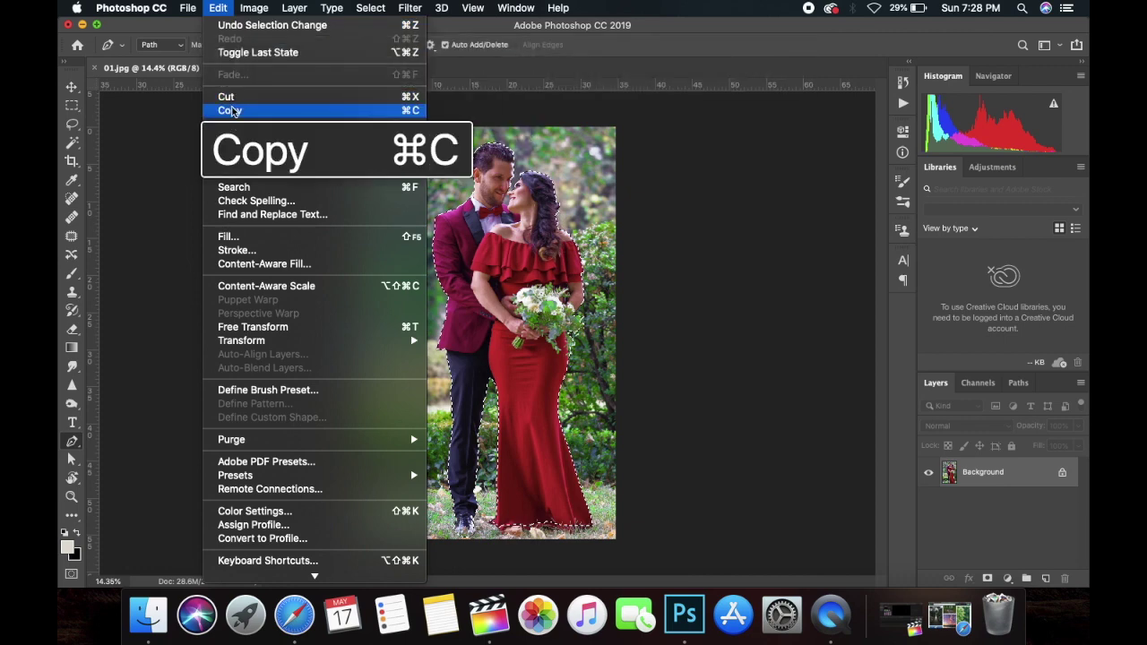
{"action": "left_click", "coordinate": [231, 110]}
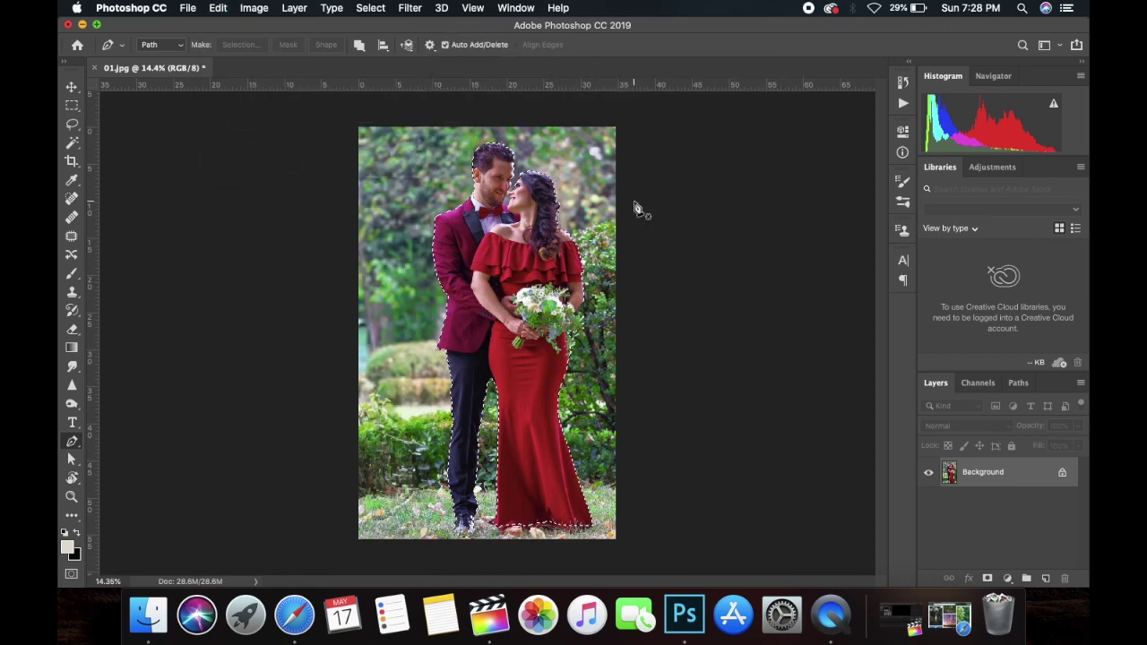
Step: Open the forest boardwalk photo 02.jpg
{"action": "left_click", "coordinate": [188, 7]}
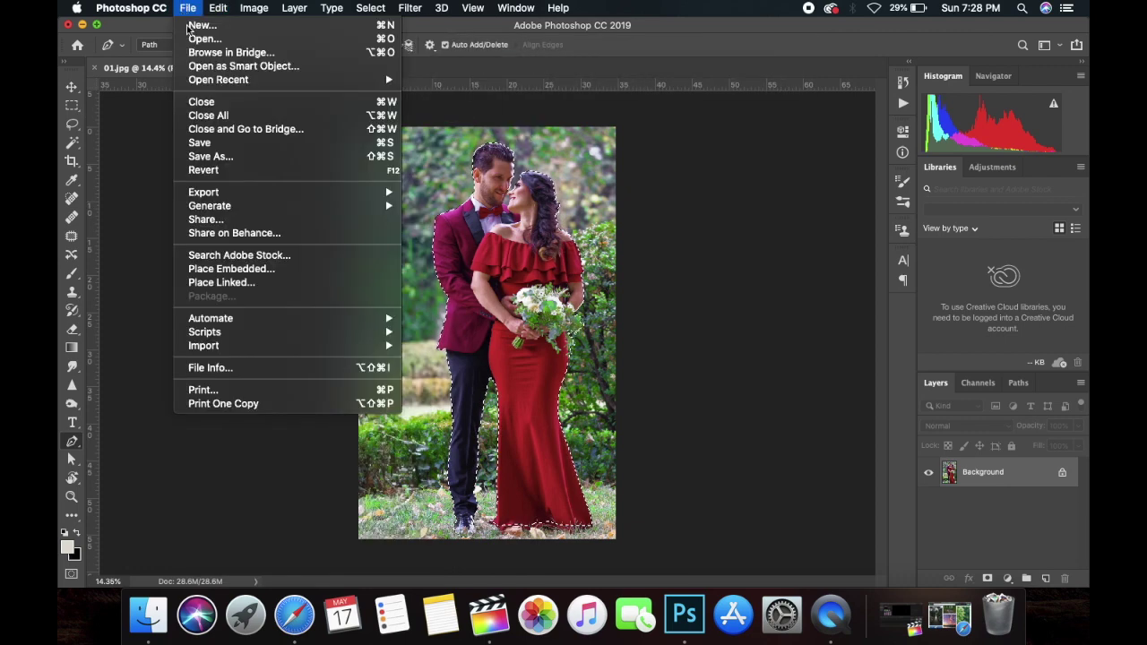
{"action": "left_click", "coordinate": [202, 39]}
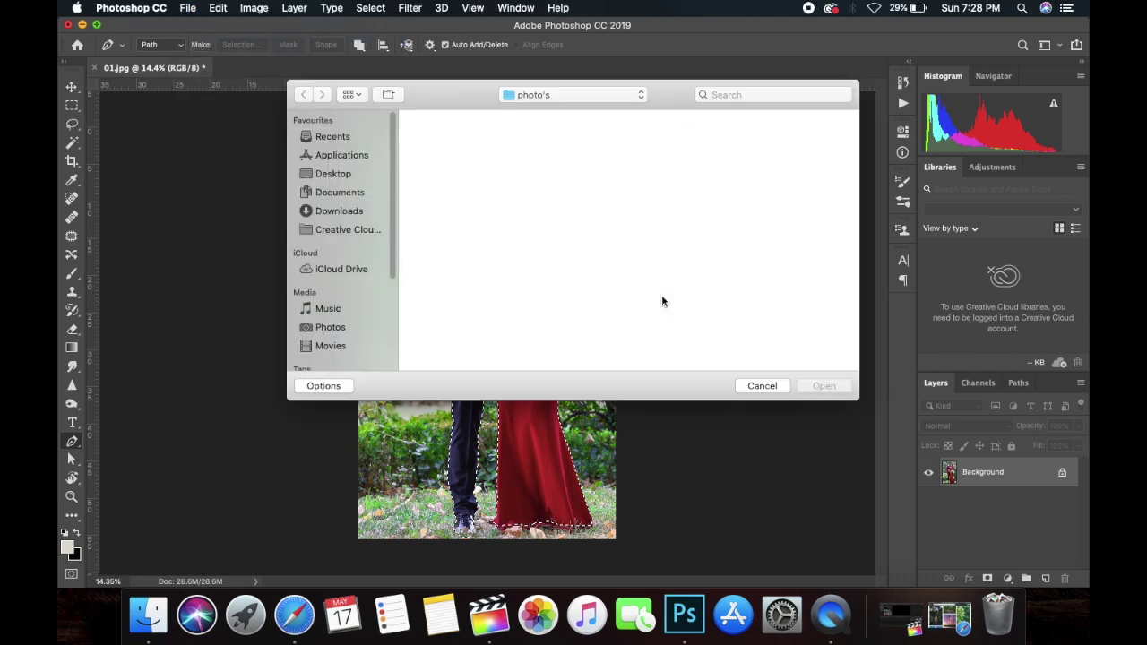
{"action": "double_click", "coordinate": [625, 144]}
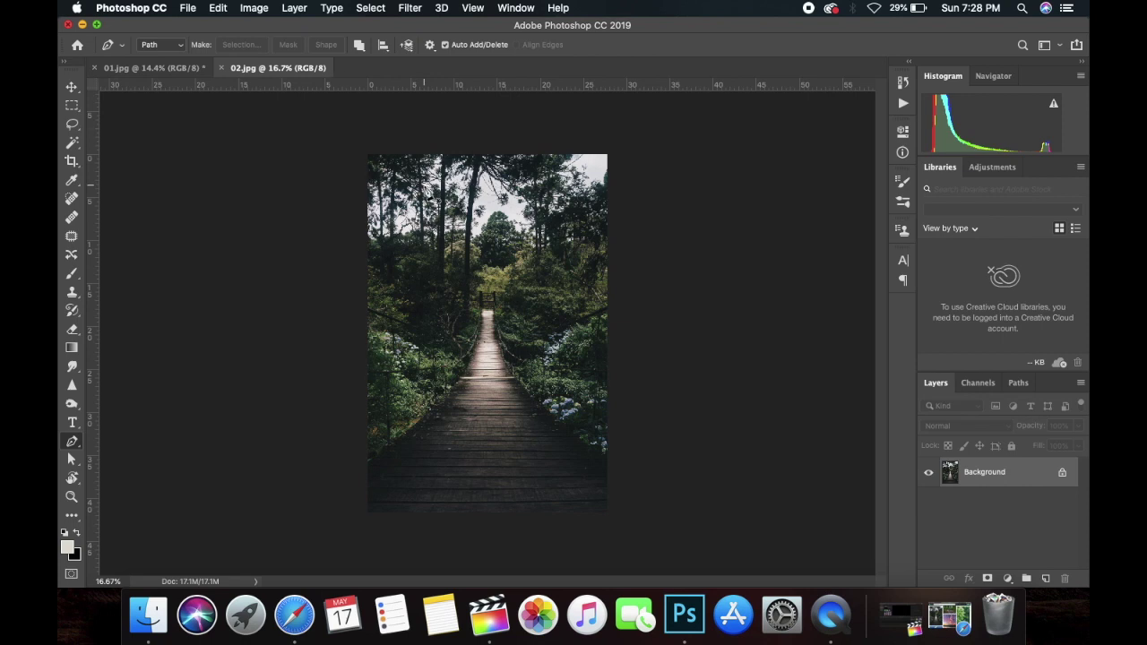
Step: Paste the couple into 02.jpg, scale it to about 44% and place it mid-boardwalk
{"action": "left_click", "coordinate": [213, 9]}
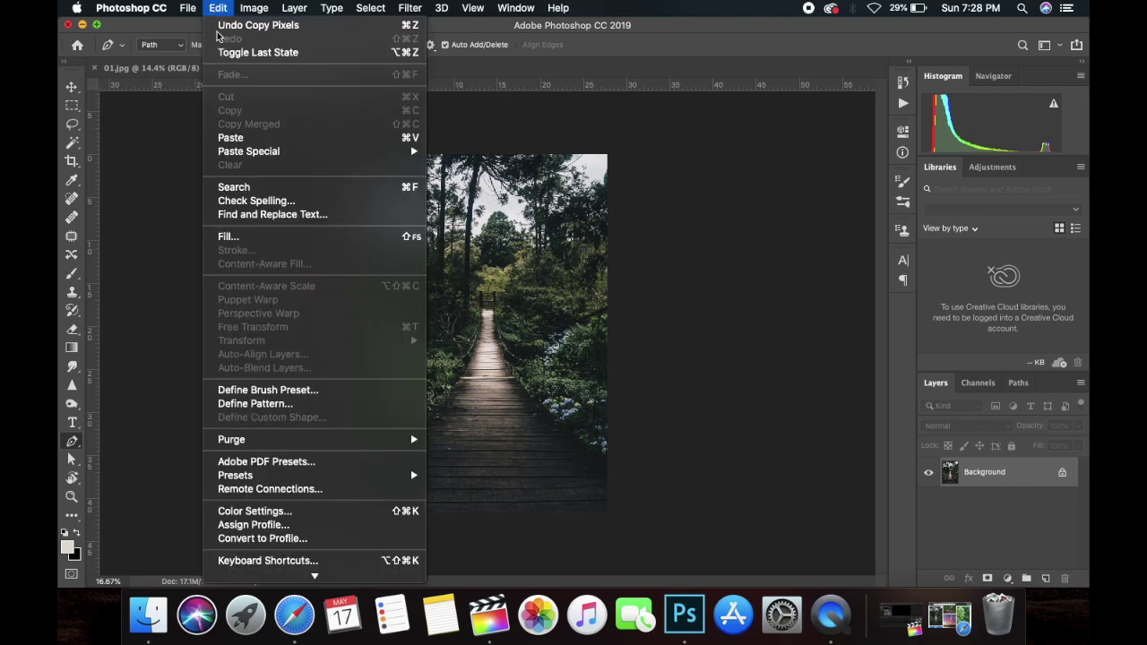
{"action": "left_click", "coordinate": [231, 137]}
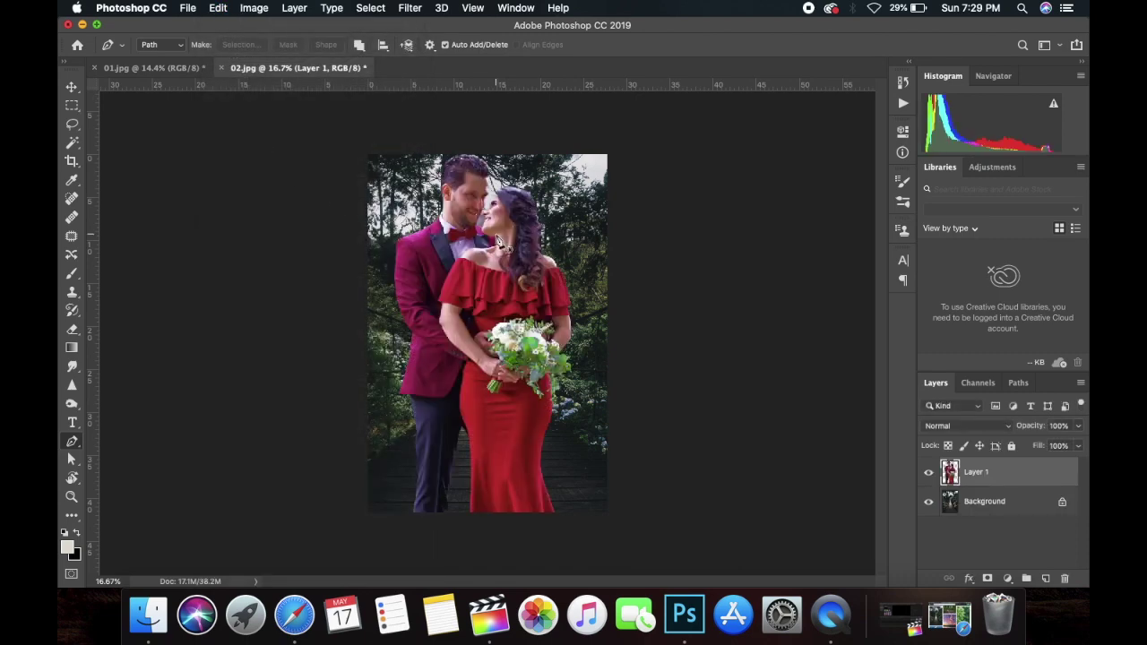
{"action": "key", "text": "super+t"}
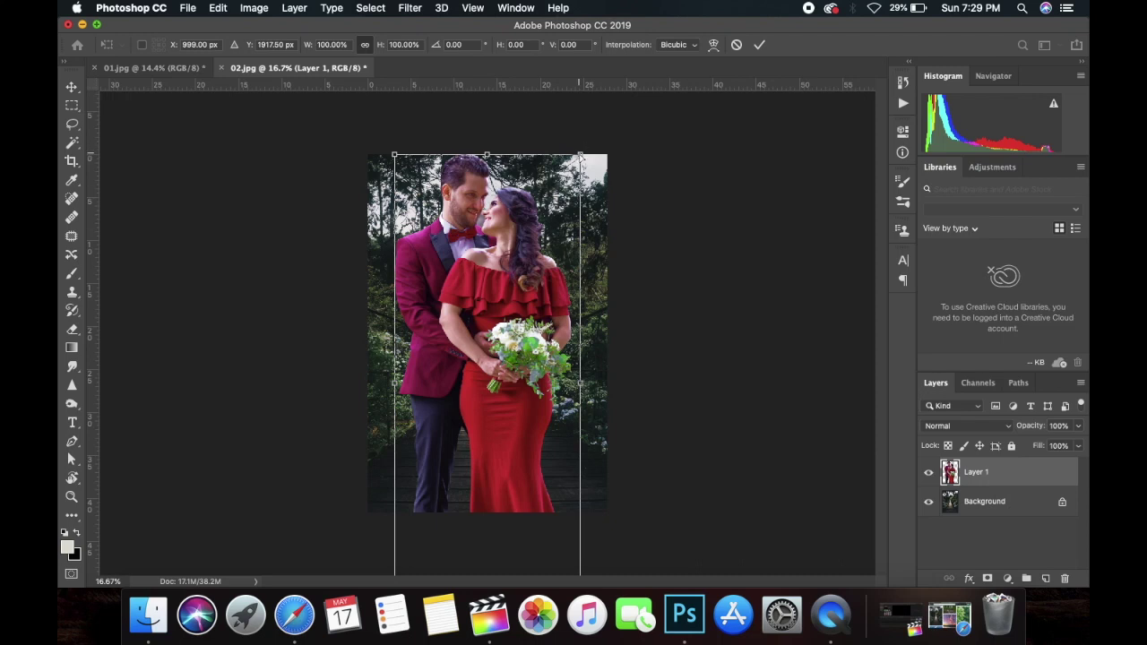
{"action": "key", "text": "super+minus"}
{"action": "key", "text": "super+minus"}
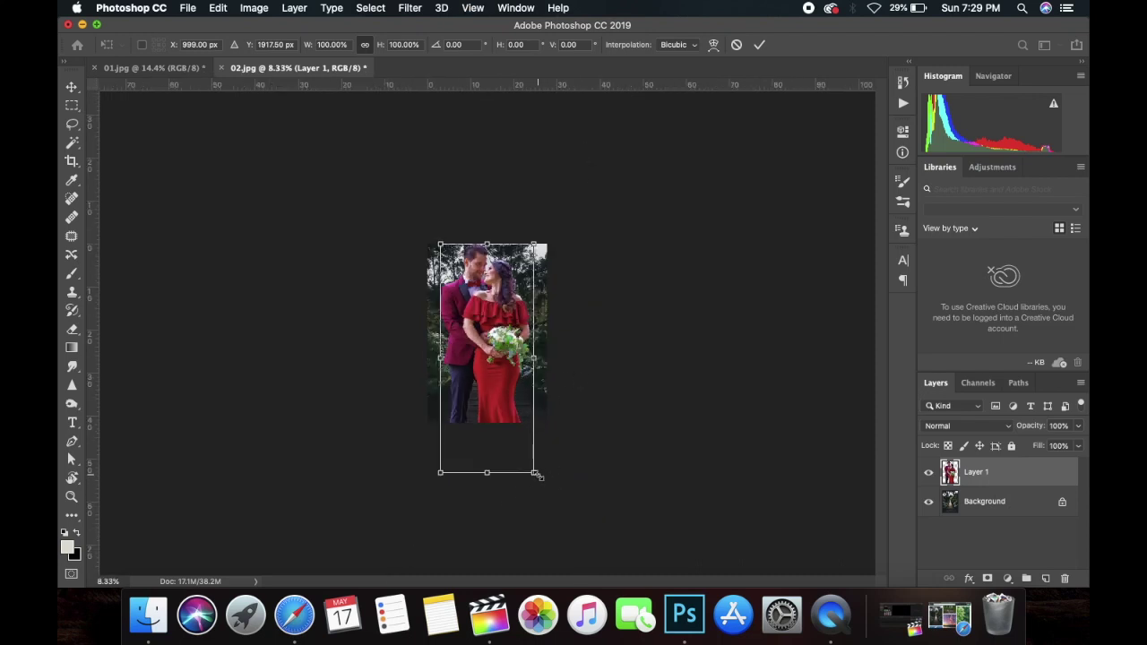
{"action": "mouse_move", "coordinate": [537, 475]}
{"action": "left_mouse_down"}
{"action": "mouse_move", "coordinate": [486, 352]}
{"action": "mouse_move", "coordinate": [491, 362]}
{"action": "left_mouse_up"}
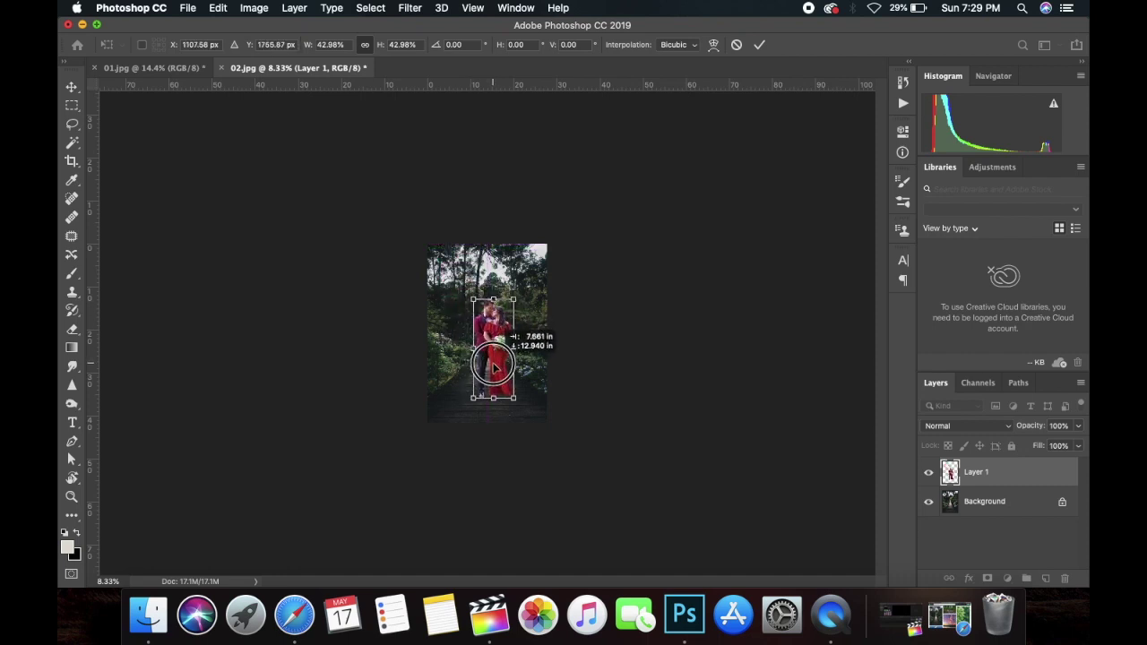
{"action": "left_click_drag", "start_coordinate": [491, 361], "coordinate": [491, 363]}
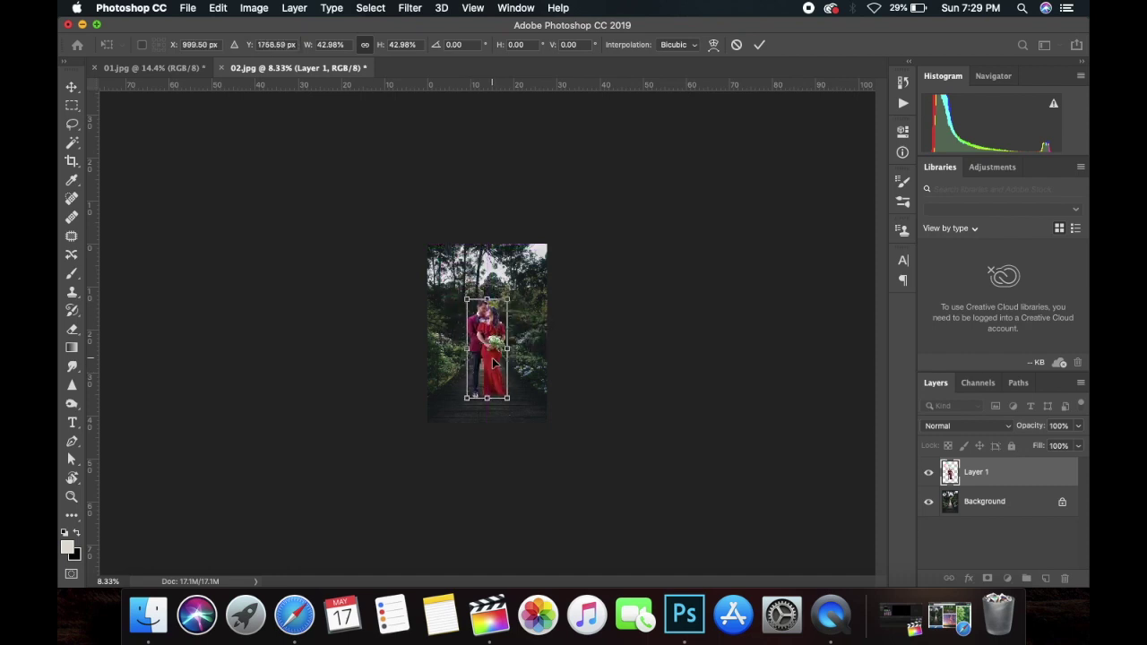
{"action": "key", "text": "super+plus"}
{"action": "key", "text": "super+plus"}
{"action": "key", "text": "super+plus"}
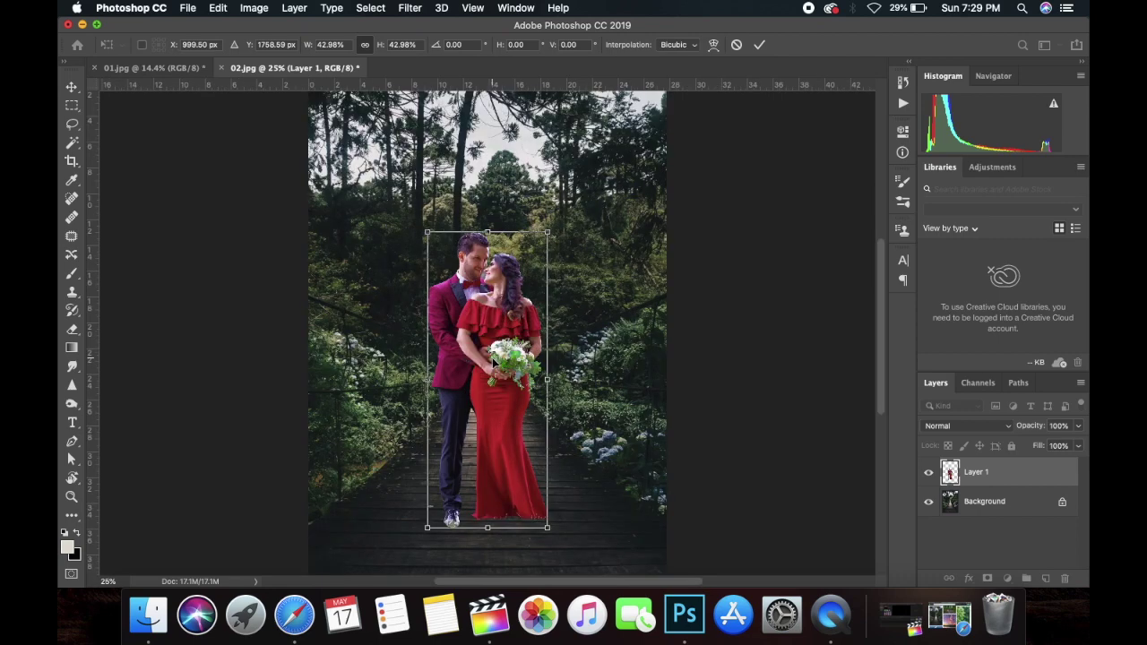
{"action": "key", "text": "super+minus"}
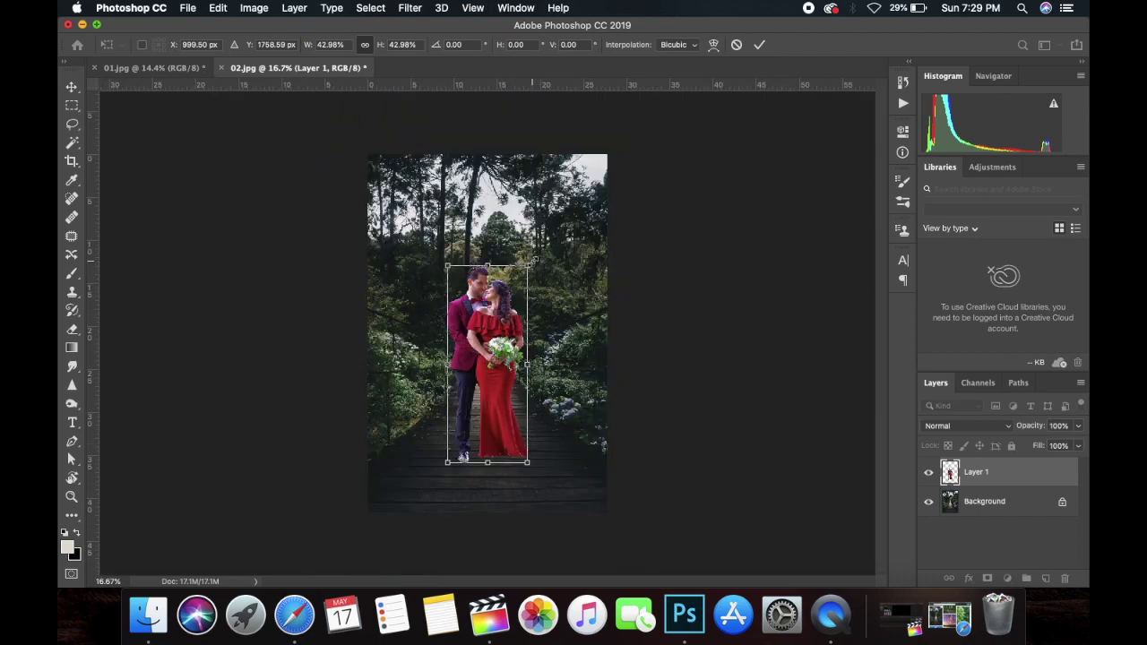
{"action": "left_click_drag", "start_coordinate": [533, 260], "coordinate": [534, 257]}
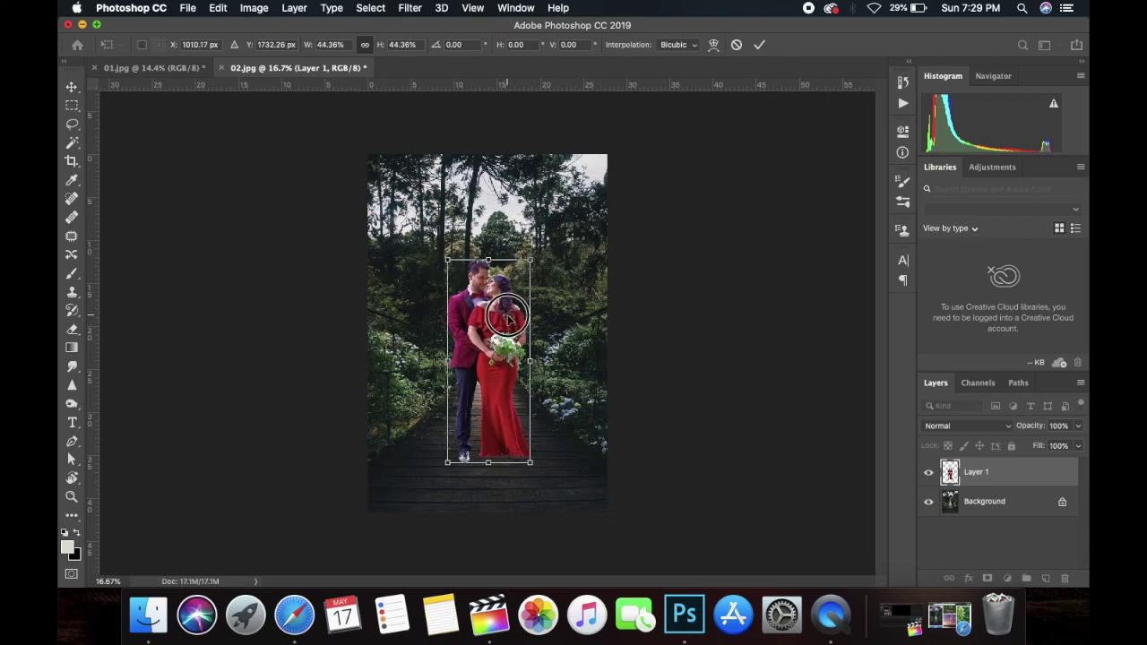
{"action": "key", "text": "Return"}
{"action": "key", "text": "p"}
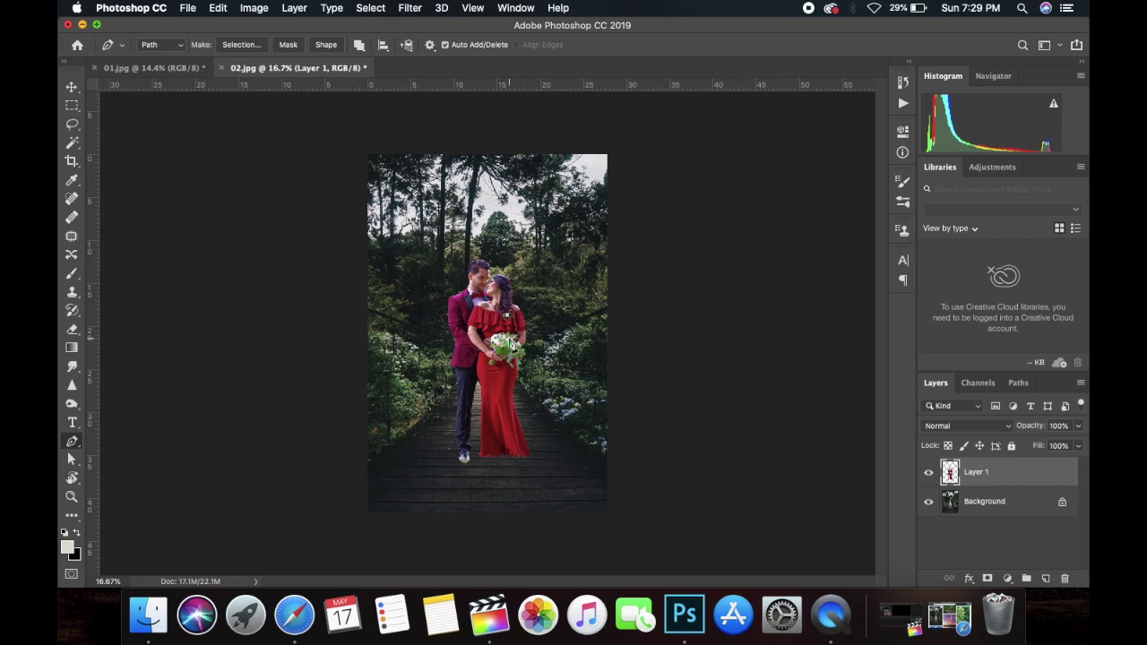
Step: Undo a stray path point and zoom in on the couple's faces
{"action": "left_click_drag", "start_coordinate": [506, 315], "coordinate": [550, 335]}
{"action": "key", "text": "ctrl+z"}
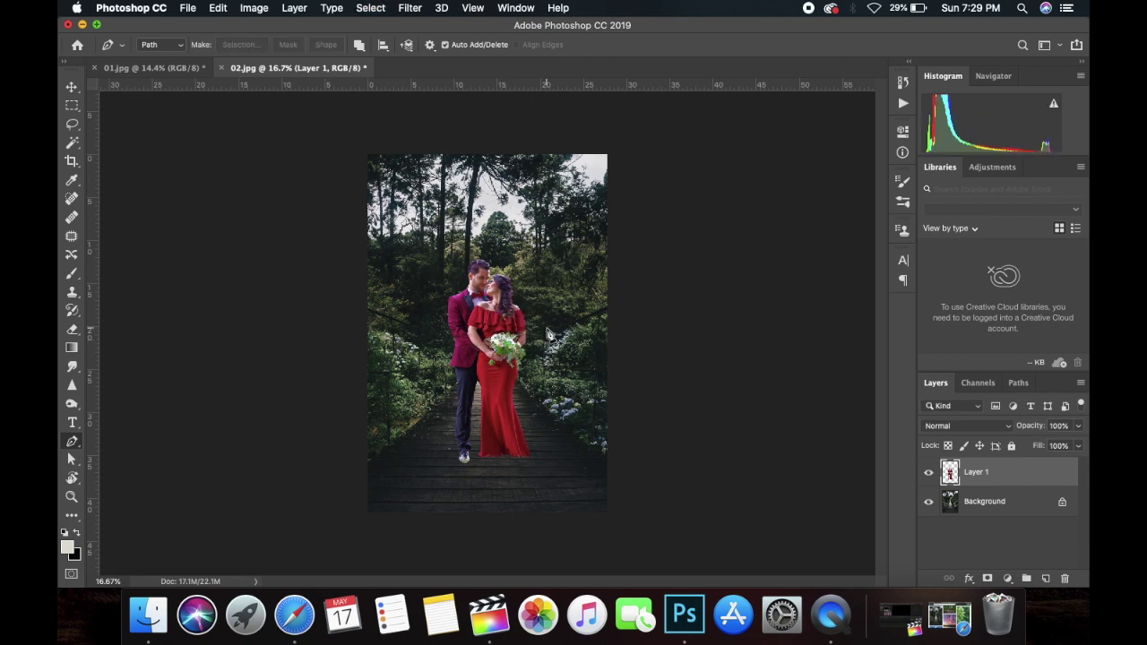
{"action": "key", "text": "v"}
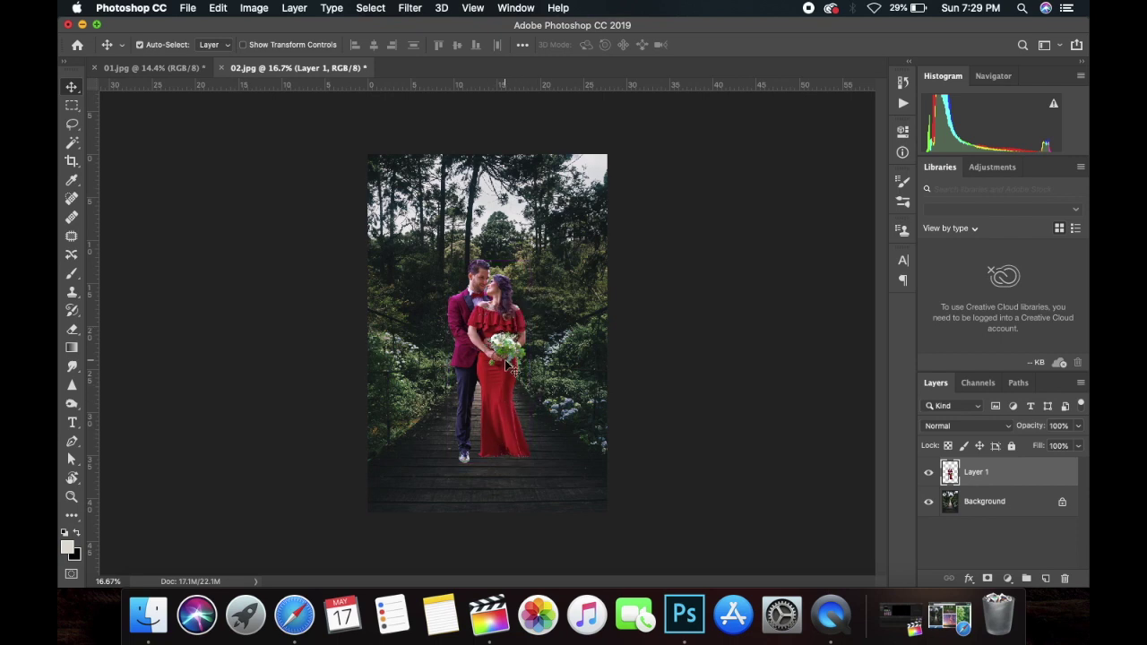
{"action": "key", "text": "super+equal"}
{"action": "key", "text": "super+equal"}
{"action": "key", "text": "super+equal"}
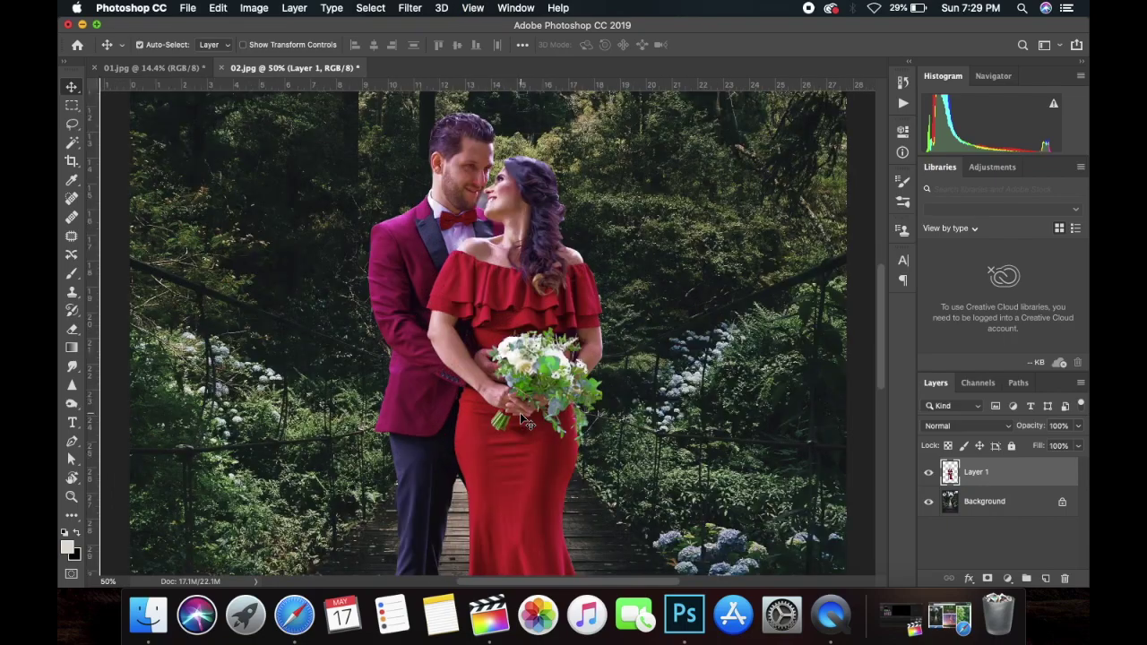
{"action": "scroll", "coordinate": [520, 419], "scroll_direction": "up", "scroll_amount": 5}
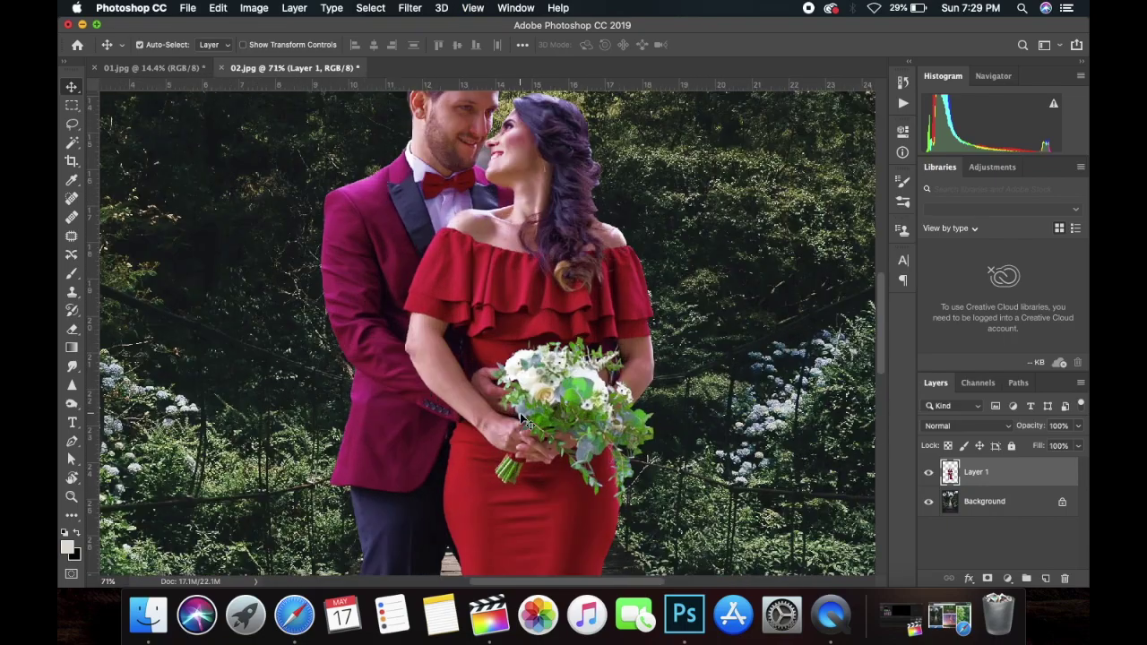
{"action": "scroll", "coordinate": [522, 417], "scroll_direction": "up", "scroll_amount": 2}
{"action": "scroll", "coordinate": [521, 417], "scroll_direction": "up", "scroll_amount": 2}
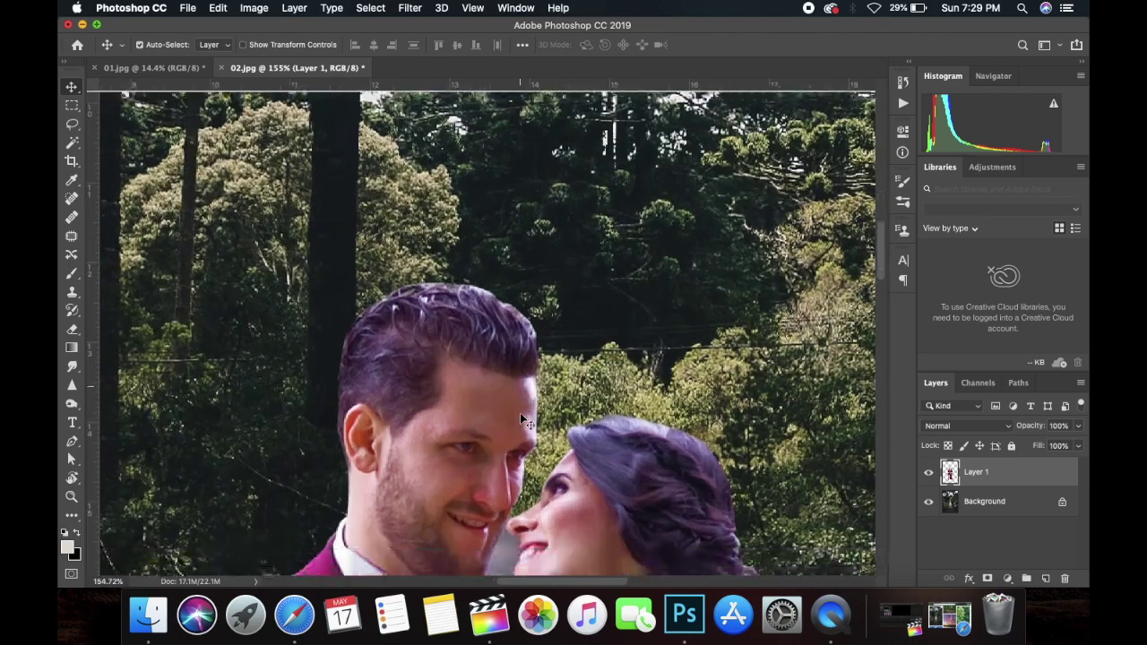
{"action": "scroll", "coordinate": [522, 418], "scroll_direction": "up", "scroll_amount": 2}
{"action": "left_click", "coordinate": [71, 441]}
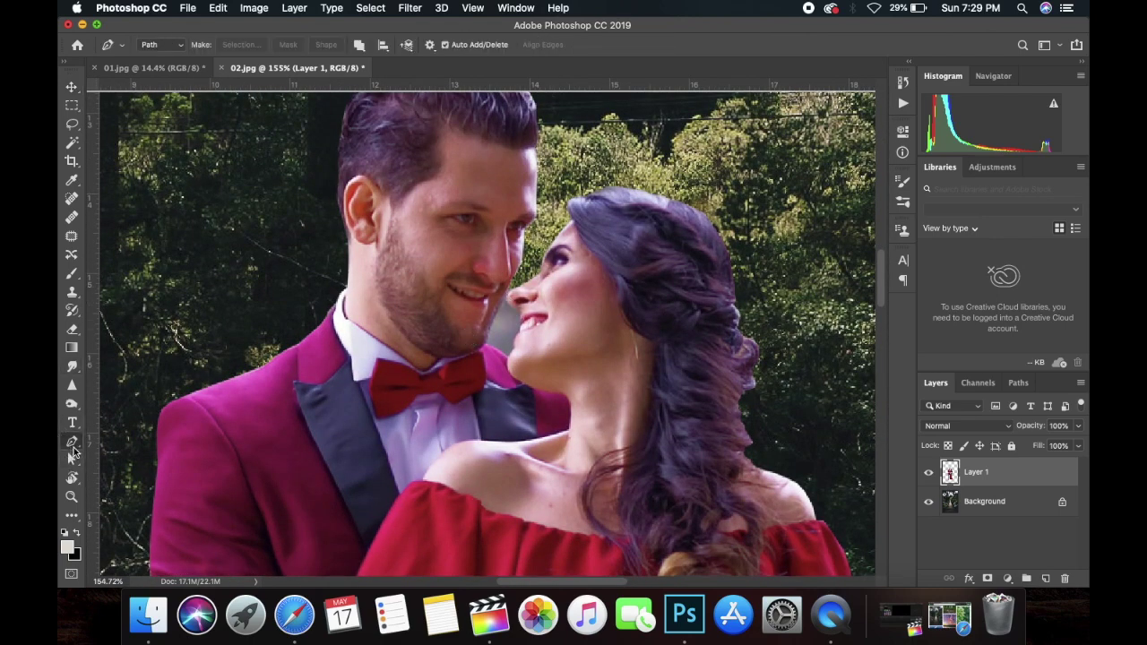
{"action": "scroll", "coordinate": [273, 401], "scroll_direction": "up", "scroll_amount": 1}
{"action": "scroll", "coordinate": [273, 401], "scroll_direction": "up", "scroll_amount": 2}
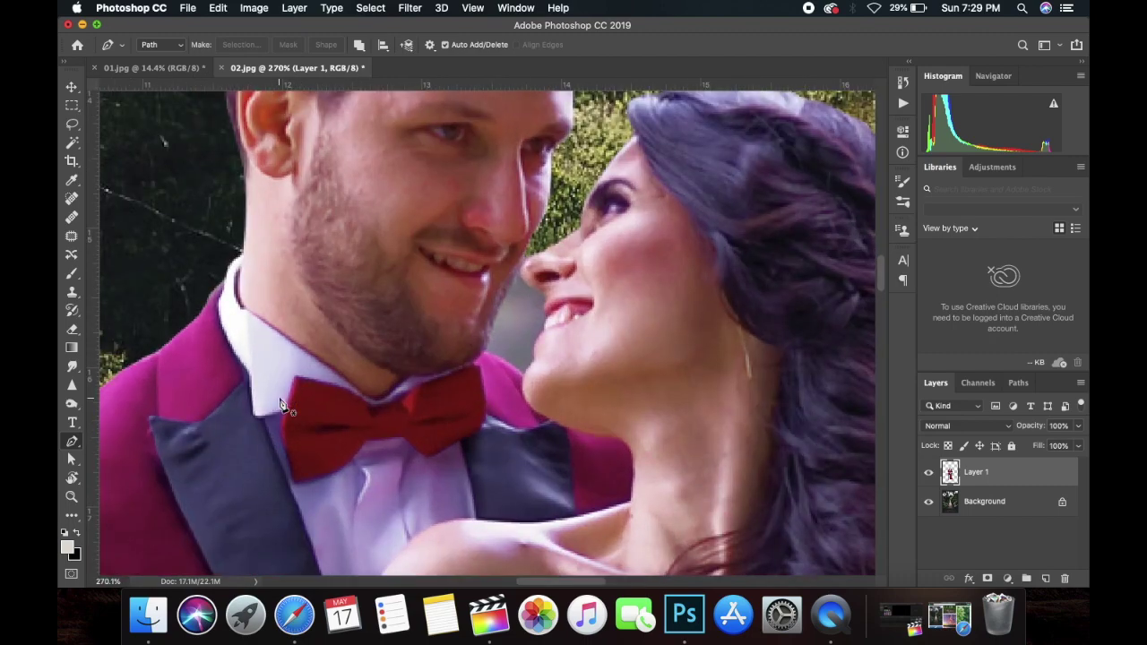
{"action": "scroll", "coordinate": [525, 287], "scroll_direction": "up", "scroll_amount": 2}
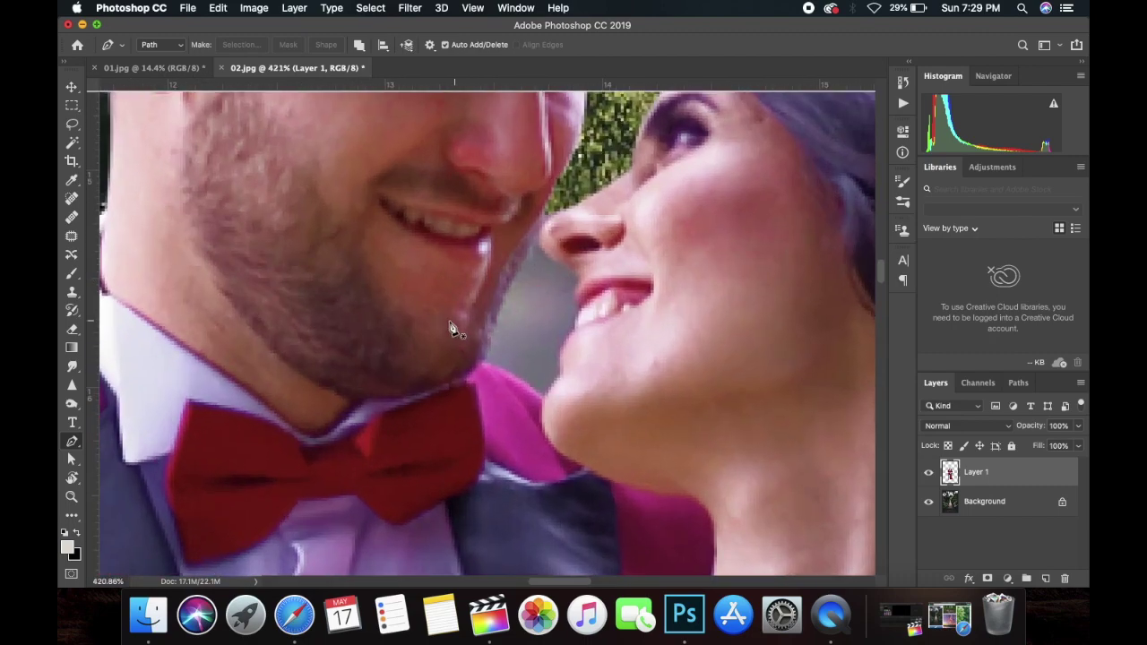
Step: Trace the gap between groom's chin and bride's nose and fill it with foliage
{"action": "left_click", "coordinate": [550, 215]}
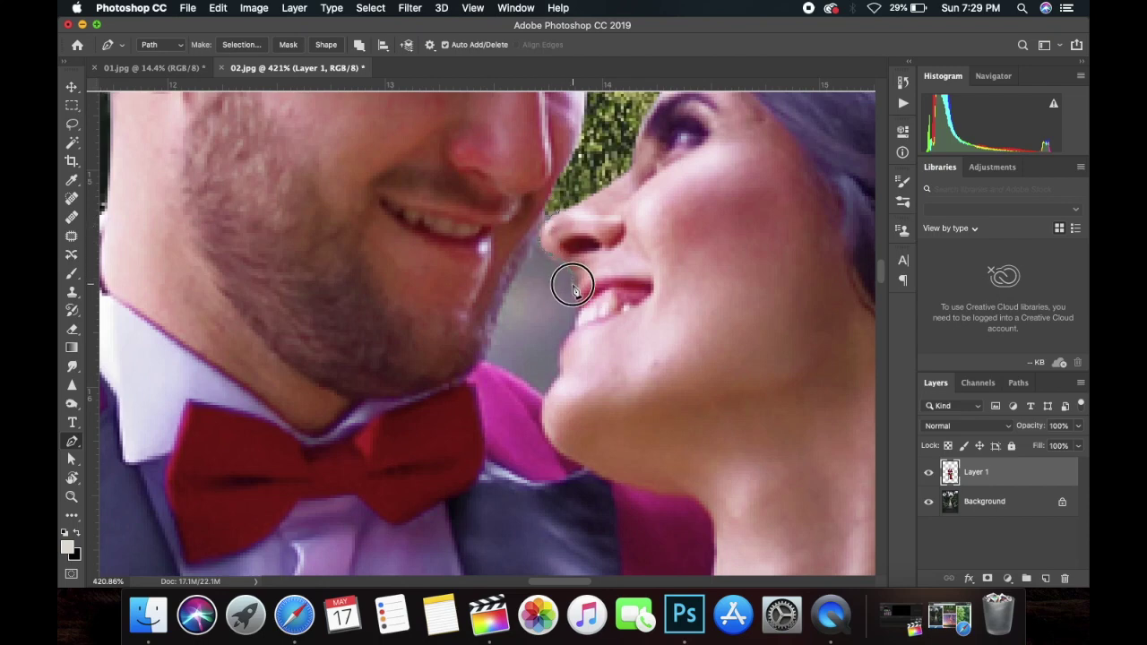
{"action": "left_click", "coordinate": [576, 319]}
{"action": "left_click", "coordinate": [559, 352]}
{"action": "left_click_drag", "start_coordinate": [493, 316], "coordinate": [507, 297]}
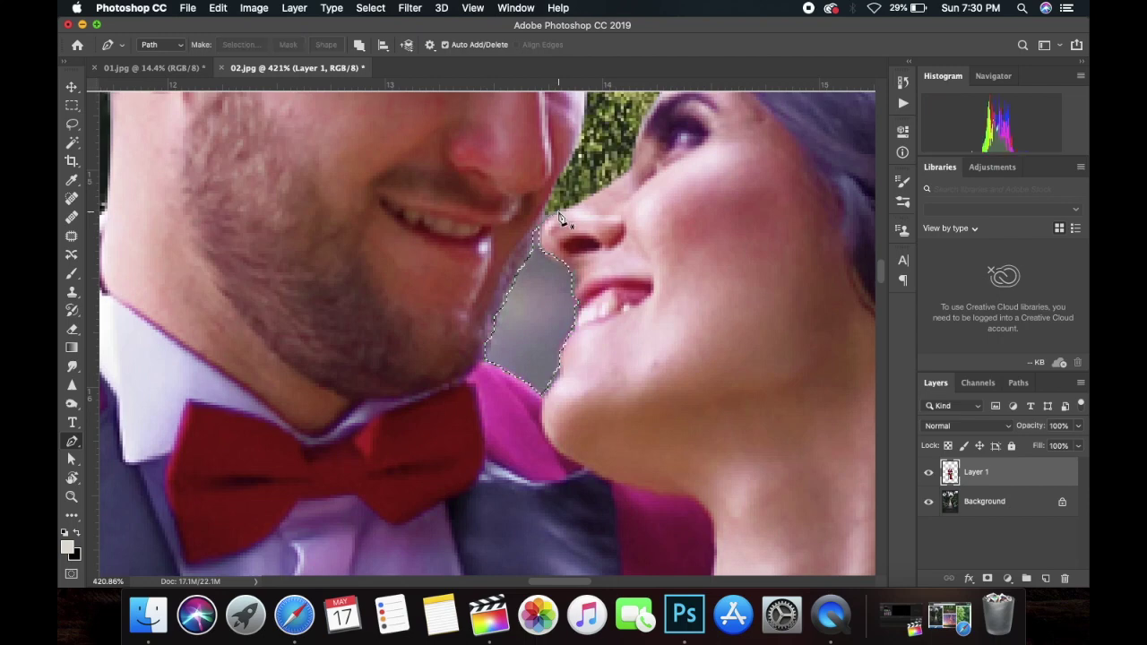
{"action": "key", "text": "Delete"}
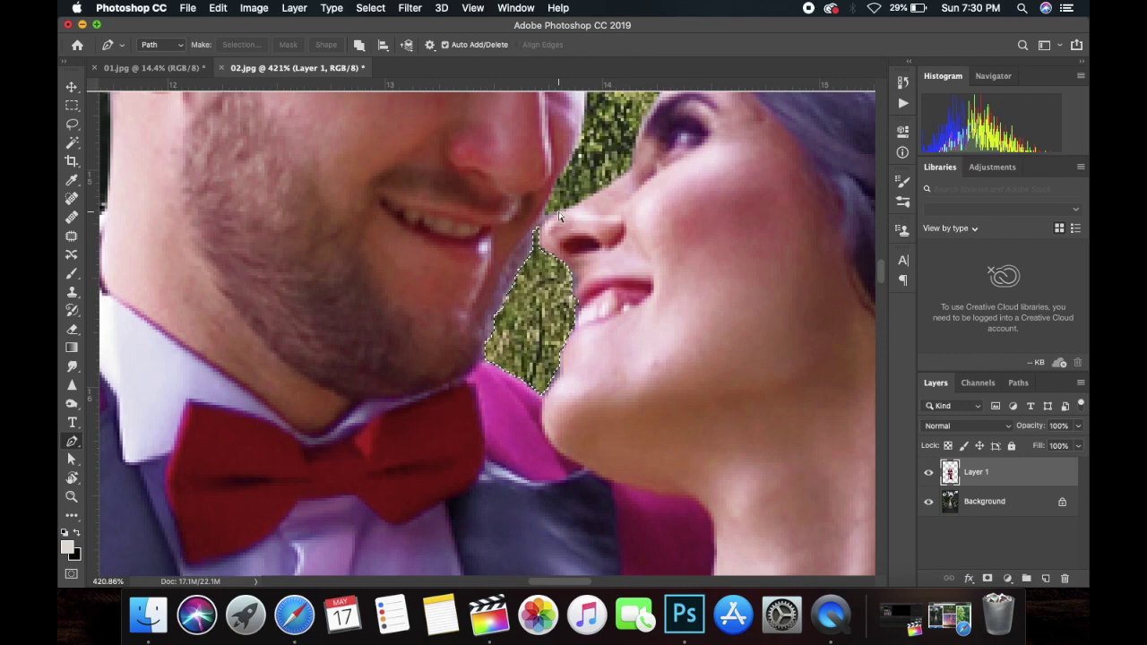
{"action": "key", "text": "super+d"}
{"action": "key", "text": "super+minus"}
{"action": "key", "text": "super+minus"}
{"action": "key", "text": "super+minus"}
{"action": "key", "text": "super+minus"}
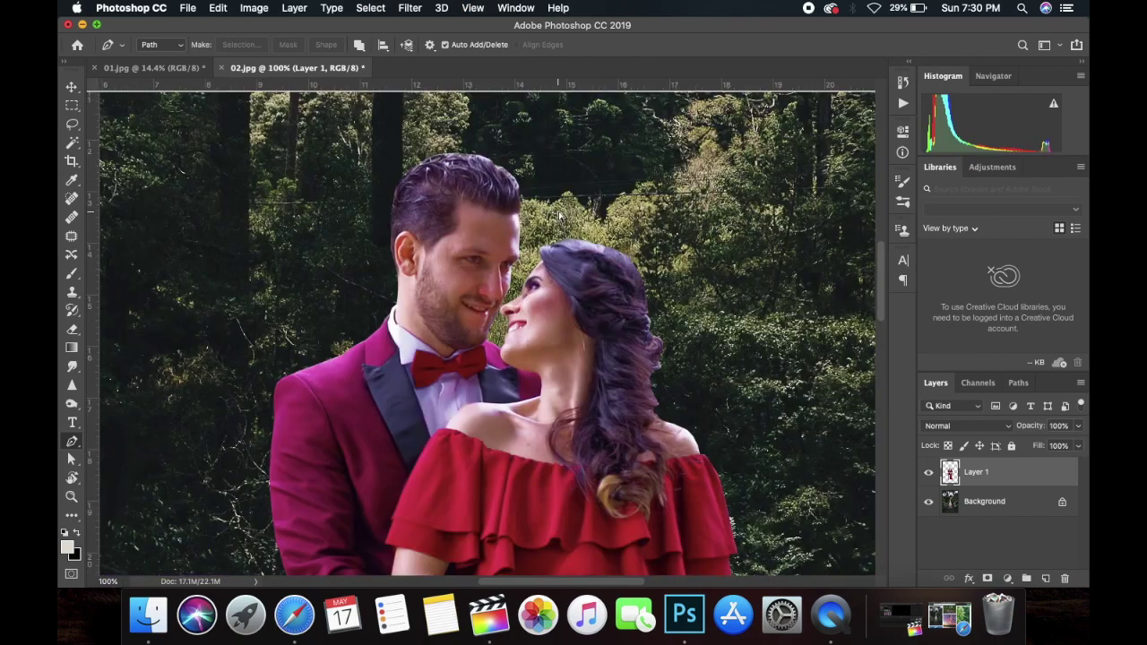
{"action": "key", "text": "super+minus"}
{"action": "key", "text": "super+minus"}
{"action": "key", "text": "super+minus"}
{"action": "key", "text": "super+minus"}
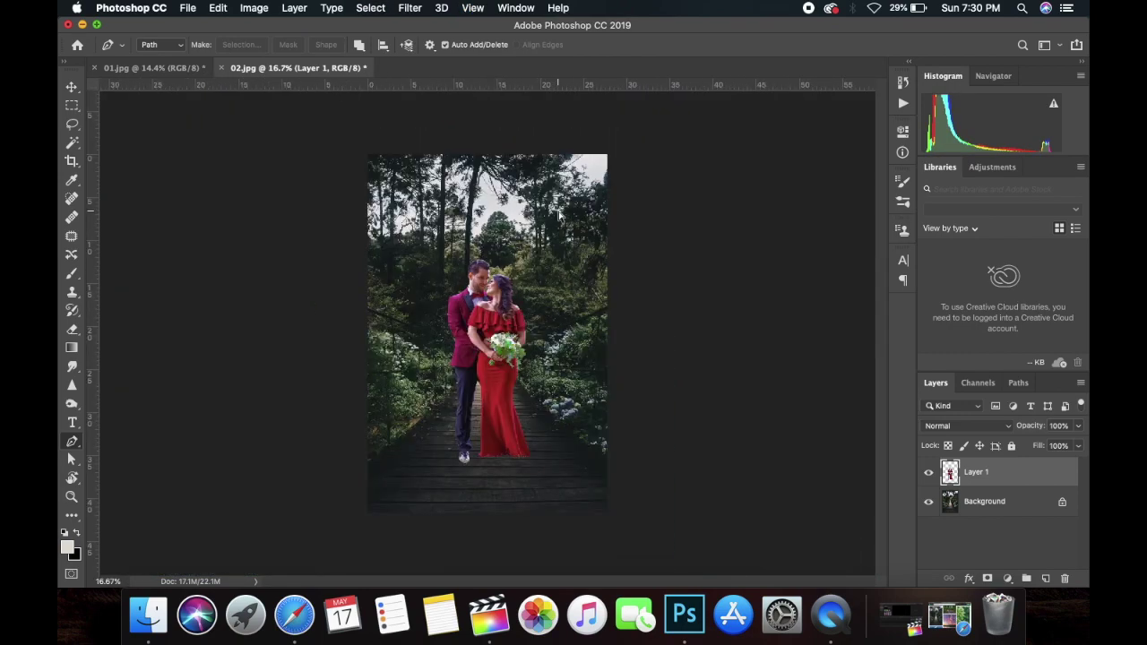
{"action": "key", "text": "super+plus"}
{"action": "key", "text": "super+minus"}
Step: Move the couple lower on the boardwalk and scale it to about 89%
{"action": "key", "text": "v"}
{"action": "mouse_move", "coordinate": [484, 359]}
{"action": "left_mouse_down"}
{"action": "mouse_move", "coordinate": [513, 379]}
{"action": "mouse_move", "coordinate": [520, 343]}
{"action": "mouse_move", "coordinate": [503, 362]}
{"action": "left_mouse_up"}
{"action": "key", "text": "super+t"}
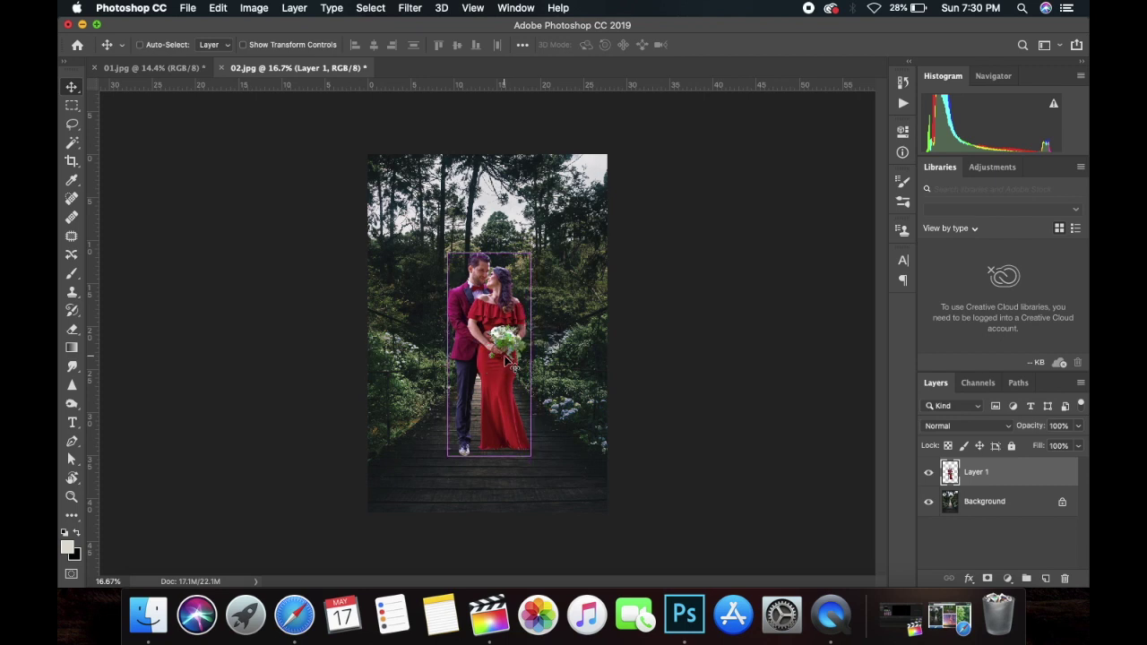
{"action": "left_click_drag", "start_coordinate": [534, 254], "coordinate": [524, 268]}
{"action": "left_click_drag", "start_coordinate": [504, 402], "coordinate": [505, 402]}
{"action": "key", "text": "Return"}
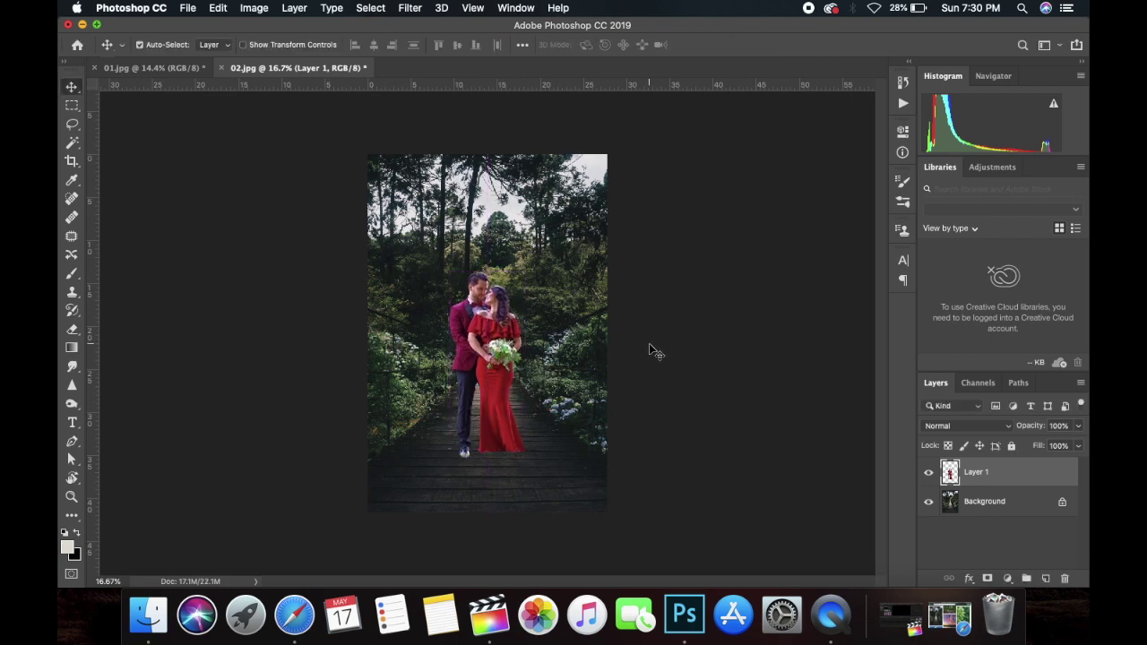
{"action": "key", "text": "ctrl+plus"}
{"action": "key", "text": "ctrl+plus"}
{"action": "key", "text": "ctrl+minus"}
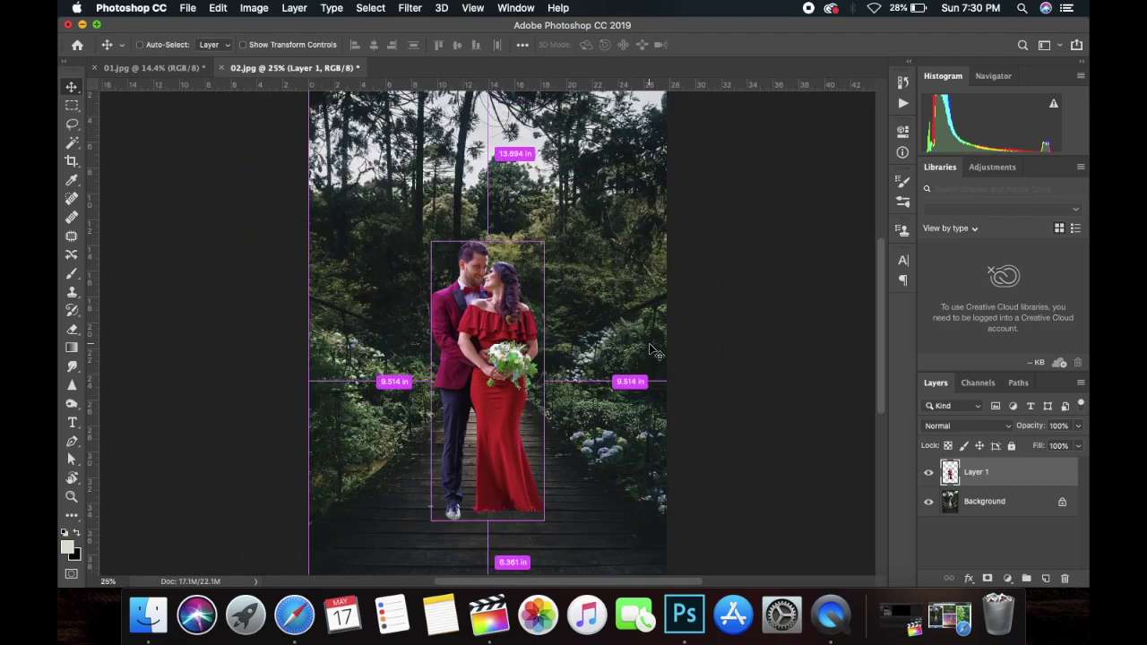
{"action": "key", "text": "ctrl+minus"}
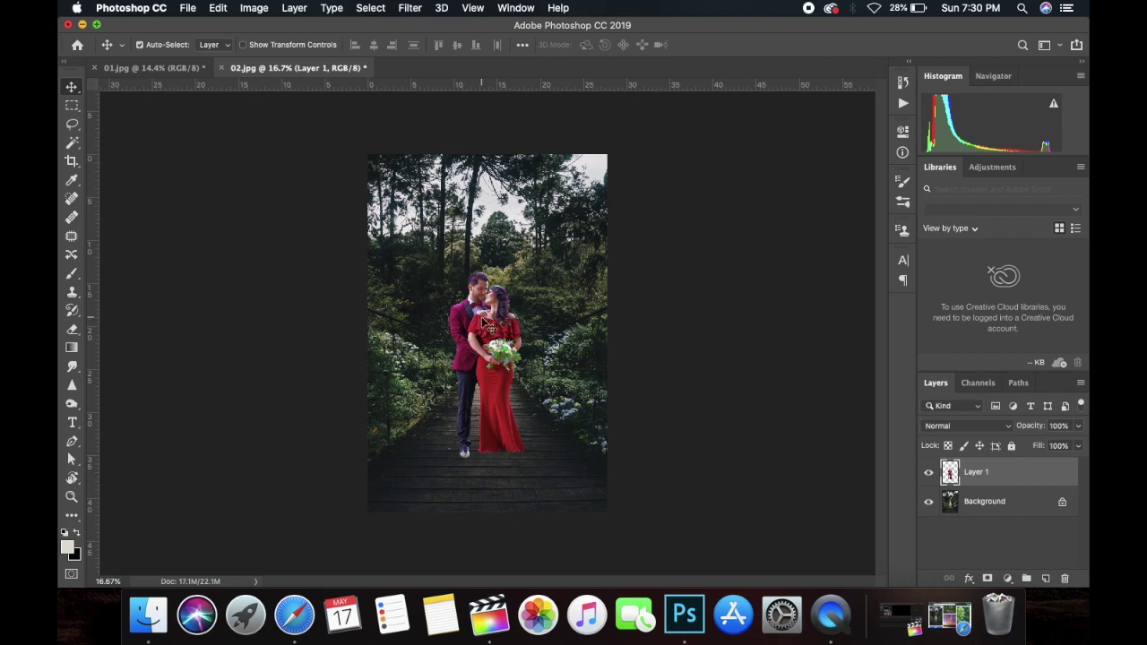
{"action": "left_click", "coordinate": [254, 8]}
{"action": "mouse_move", "coordinate": [278, 47]}
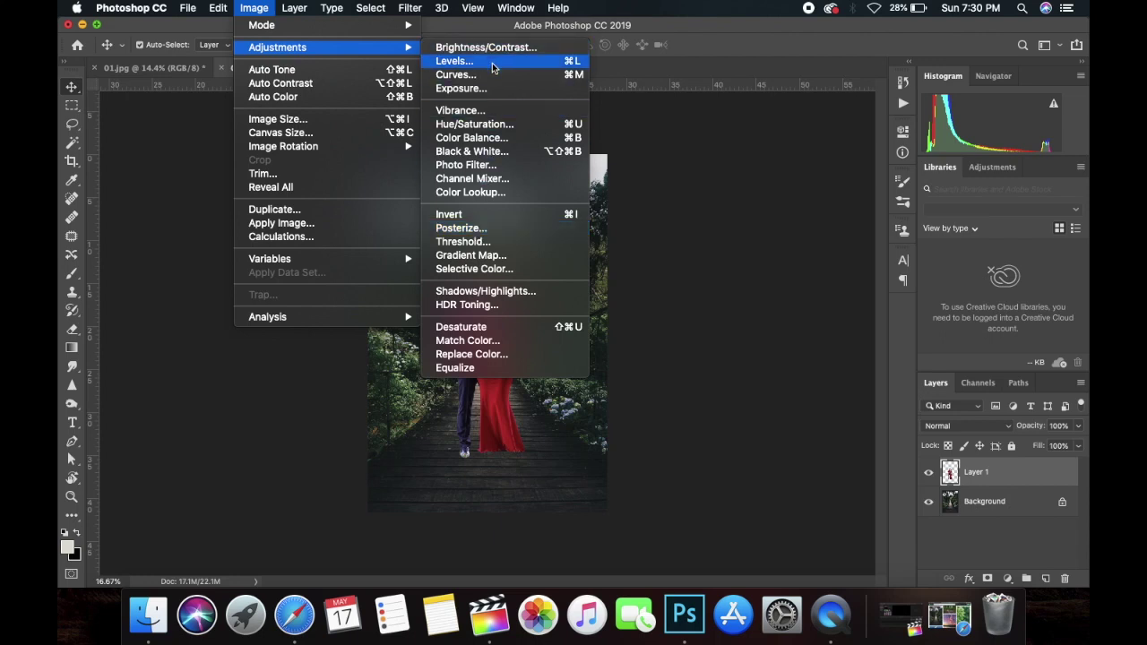
Step: Apply Levels to the couple with input black 14 and input white 243
{"action": "left_click", "coordinate": [493, 61]}
{"action": "left_click_drag", "start_coordinate": [670, 211], "coordinate": [673, 209]}
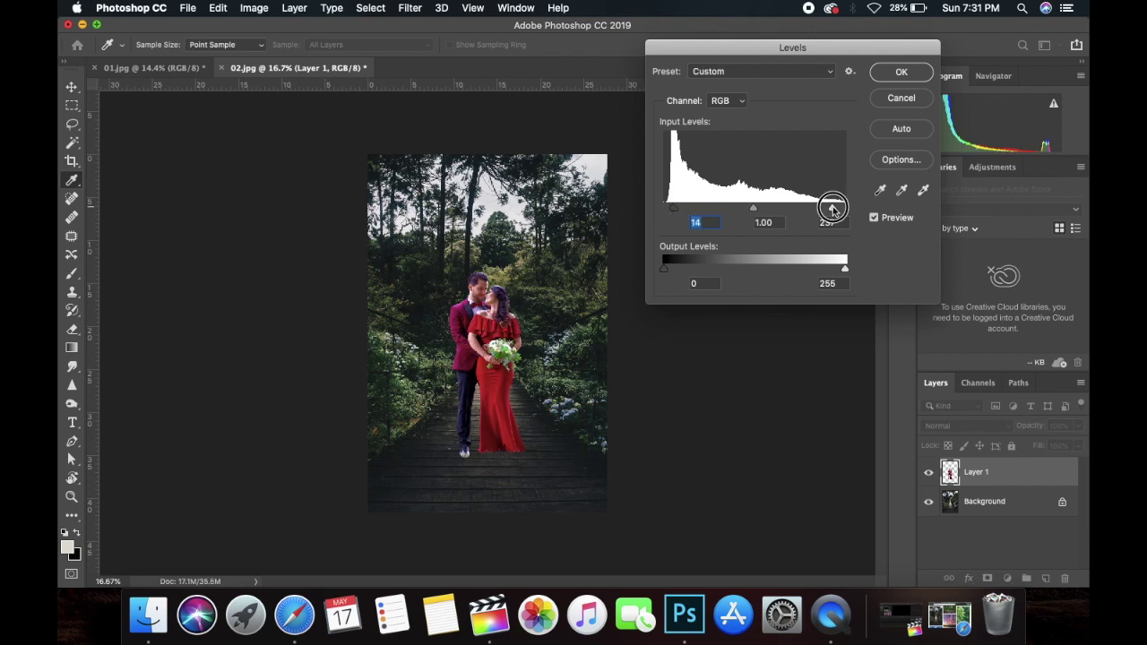
{"action": "left_click_drag", "start_coordinate": [837, 210], "coordinate": [835, 209]}
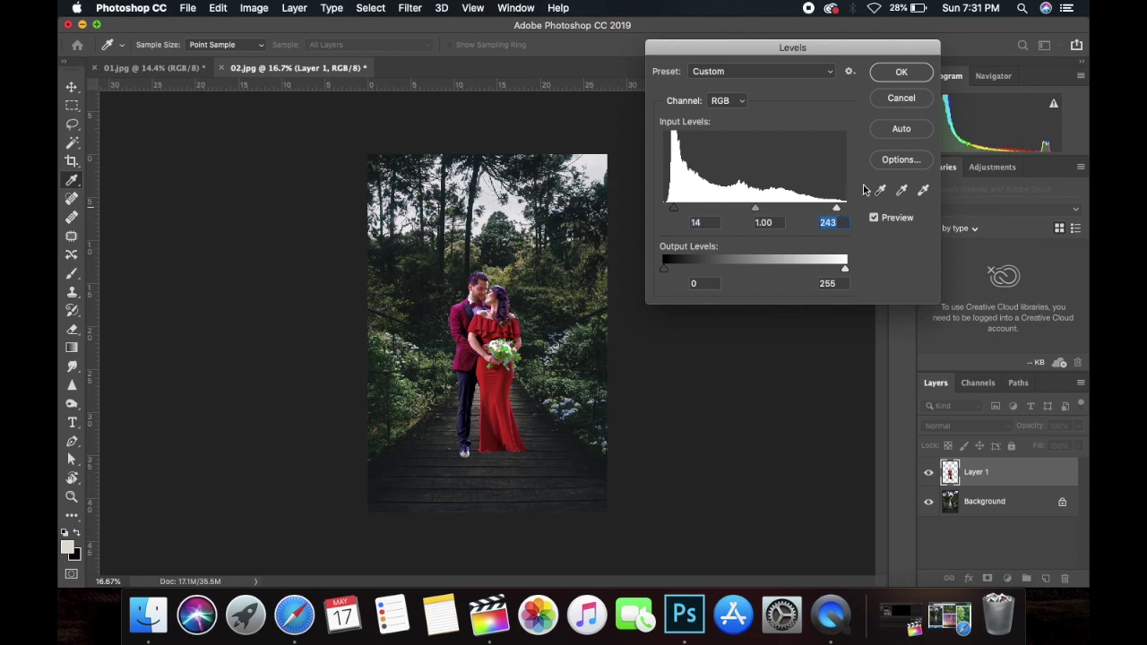
{"action": "left_click", "coordinate": [901, 73]}
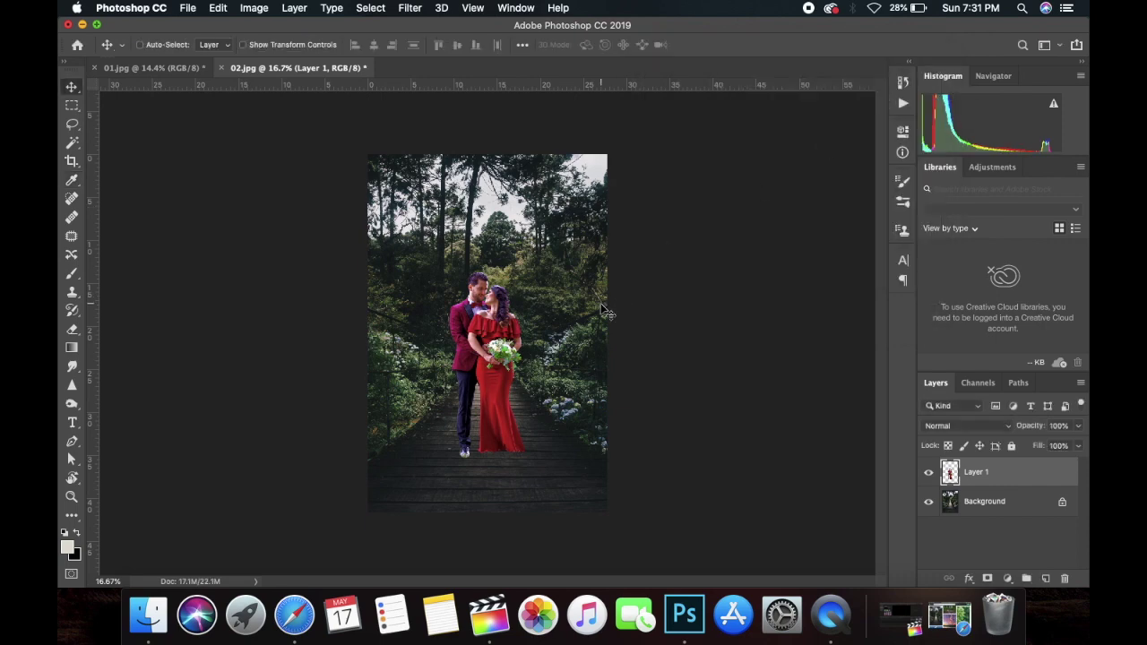
{"action": "key", "text": "super+plus"}
{"action": "key", "text": "super+plus"}
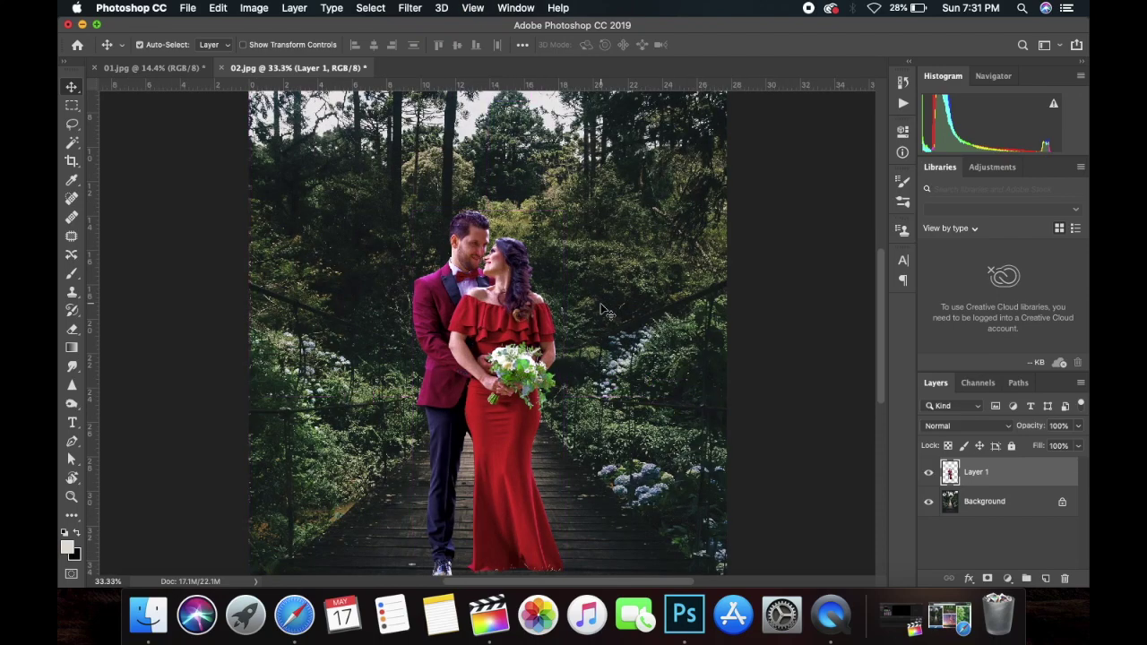
Step: Use Hue/Saturation to raise only the Reds saturation on the couple layer to +13
{"action": "key", "text": "super+plus"}
{"action": "key", "text": "super+plus"}
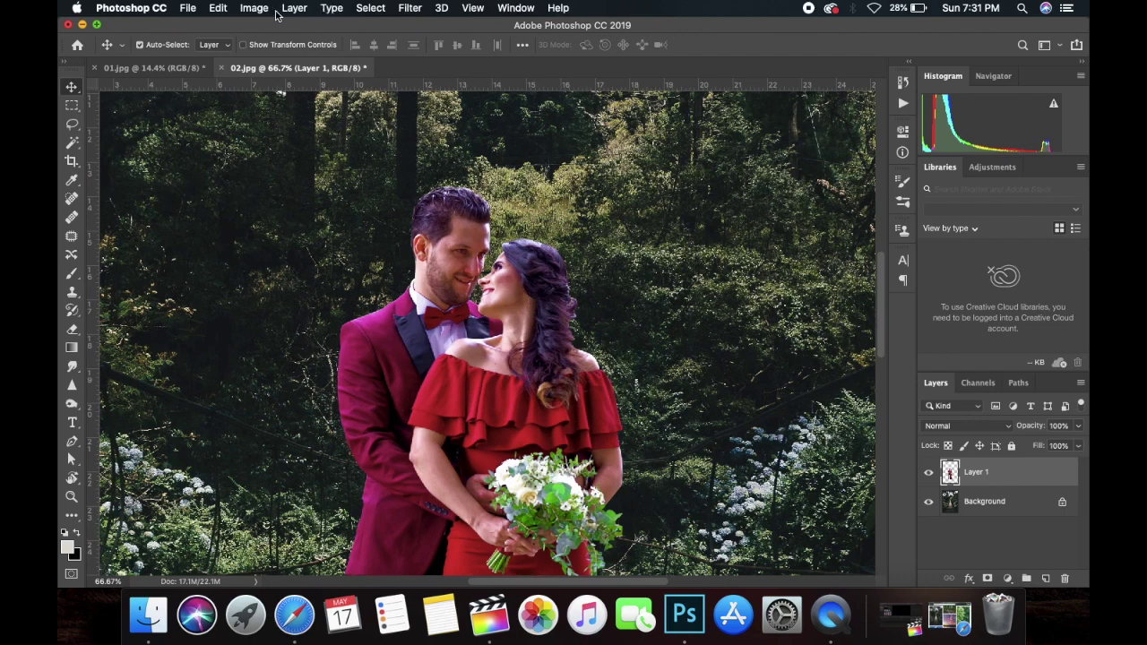
{"action": "left_click", "coordinate": [255, 9]}
{"action": "mouse_move", "coordinate": [277, 47]}
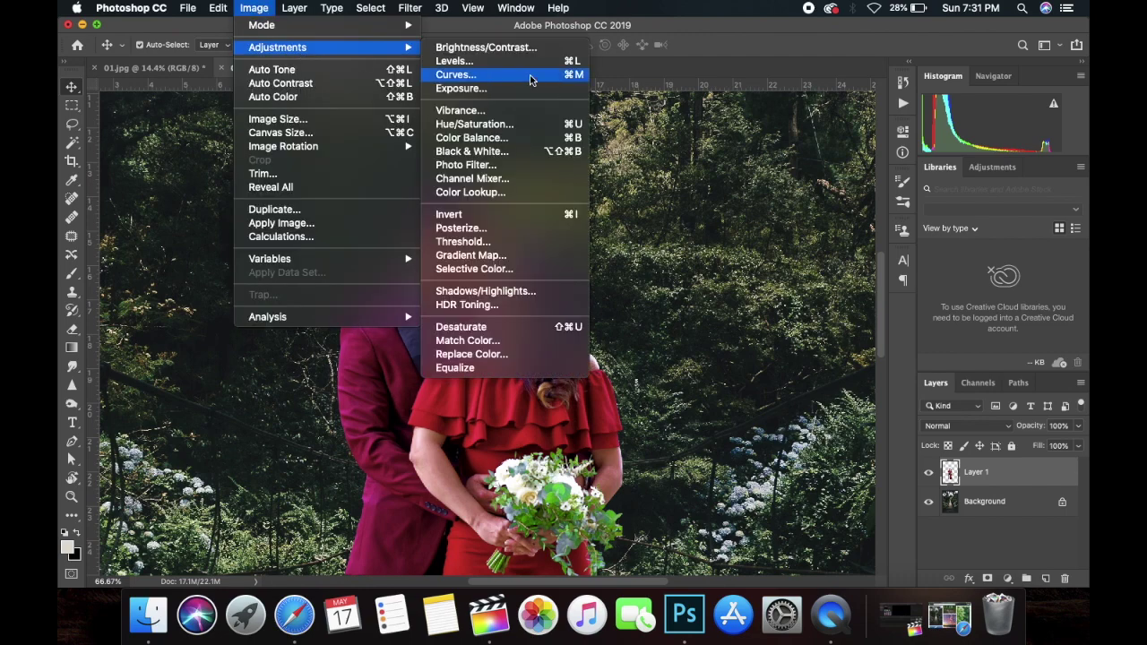
{"action": "left_click", "coordinate": [502, 130]}
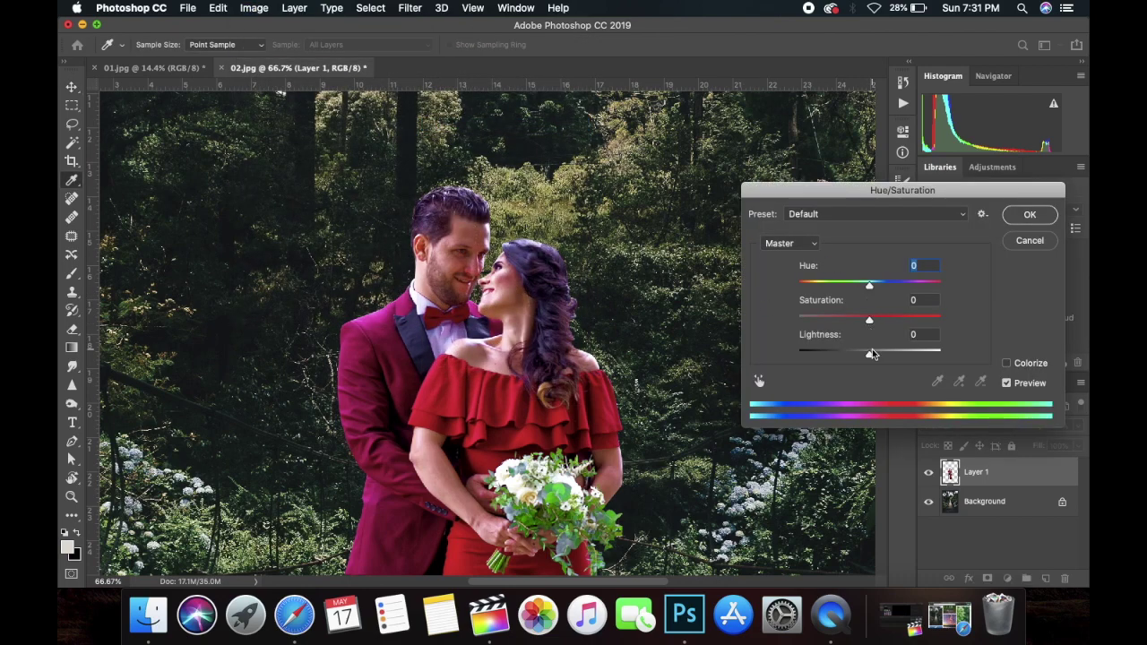
{"action": "mouse_move", "coordinate": [868, 320]}
{"action": "left_mouse_down"}
{"action": "mouse_move", "coordinate": [858, 321]}
{"action": "mouse_move", "coordinate": [881, 322]}
{"action": "mouse_move", "coordinate": [869, 322]}
{"action": "left_mouse_up"}
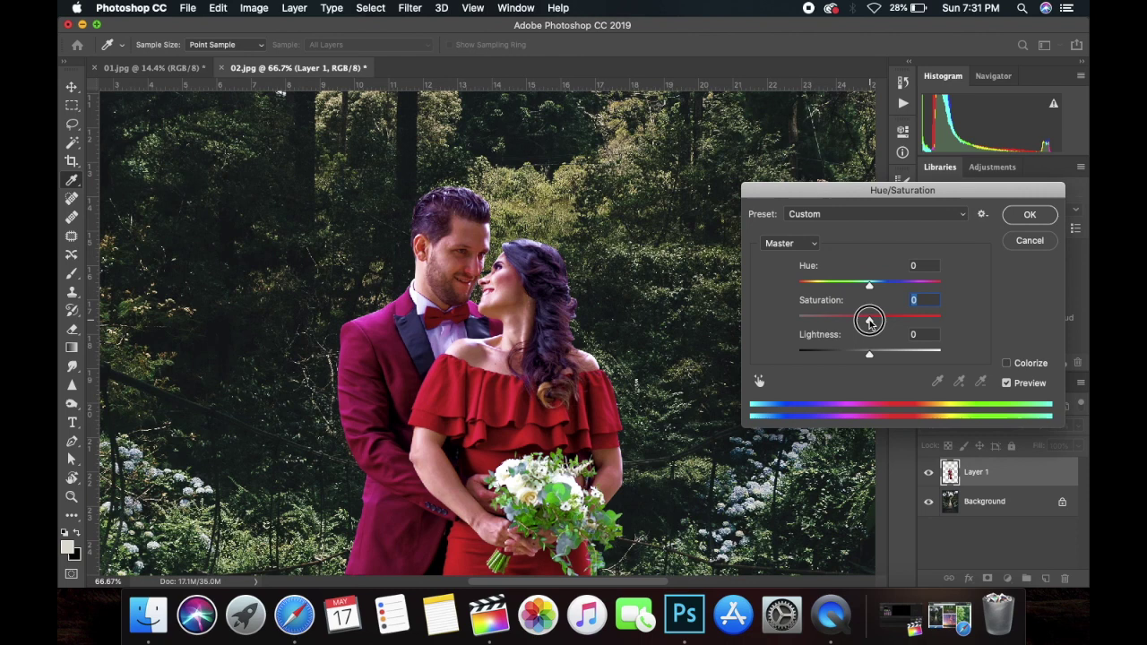
{"action": "left_click", "coordinate": [786, 244]}
{"action": "left_click", "coordinate": [778, 254]}
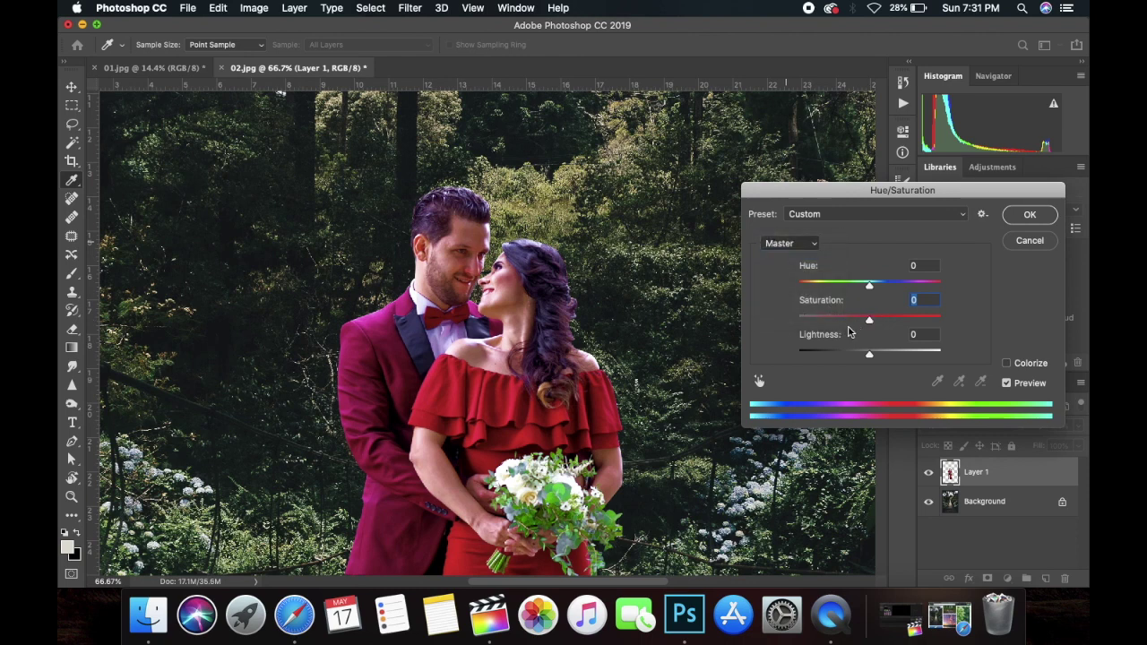
{"action": "left_click_drag", "start_coordinate": [869, 321], "coordinate": [884, 326]}
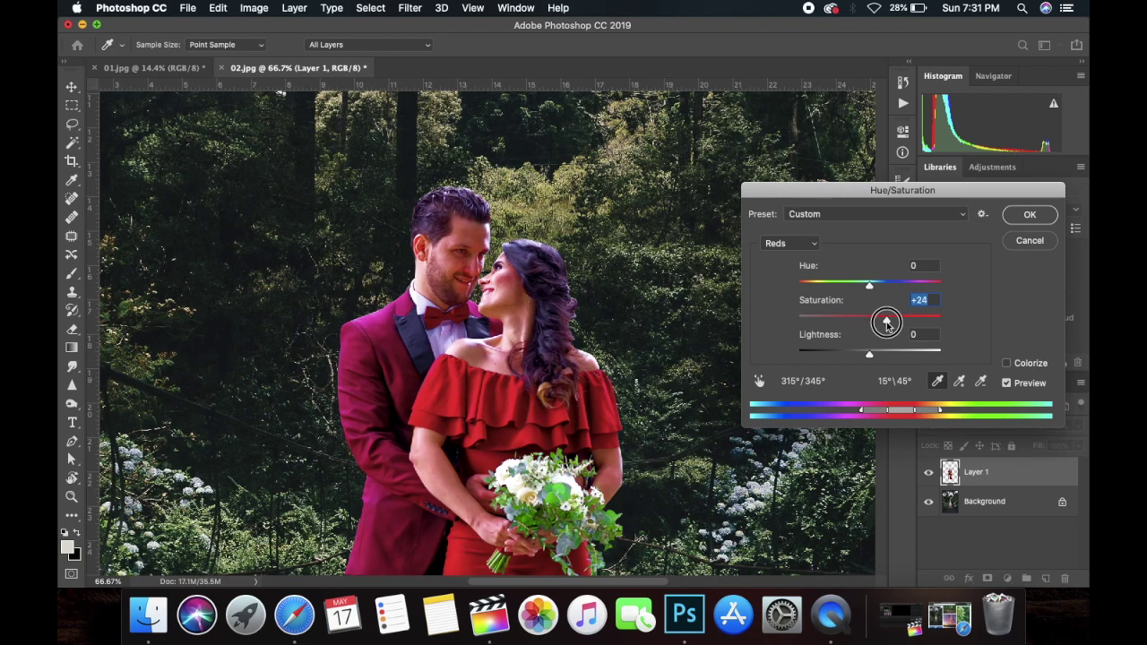
{"action": "left_click_drag", "start_coordinate": [883, 326], "coordinate": [879, 324]}
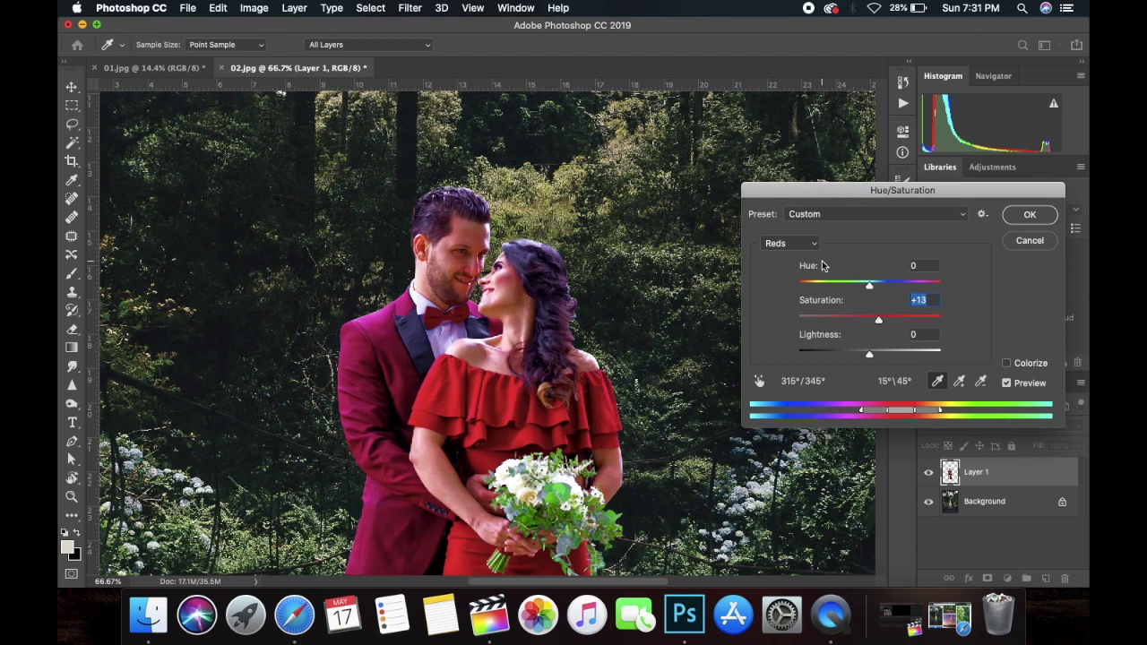
{"action": "left_click", "coordinate": [1012, 217]}
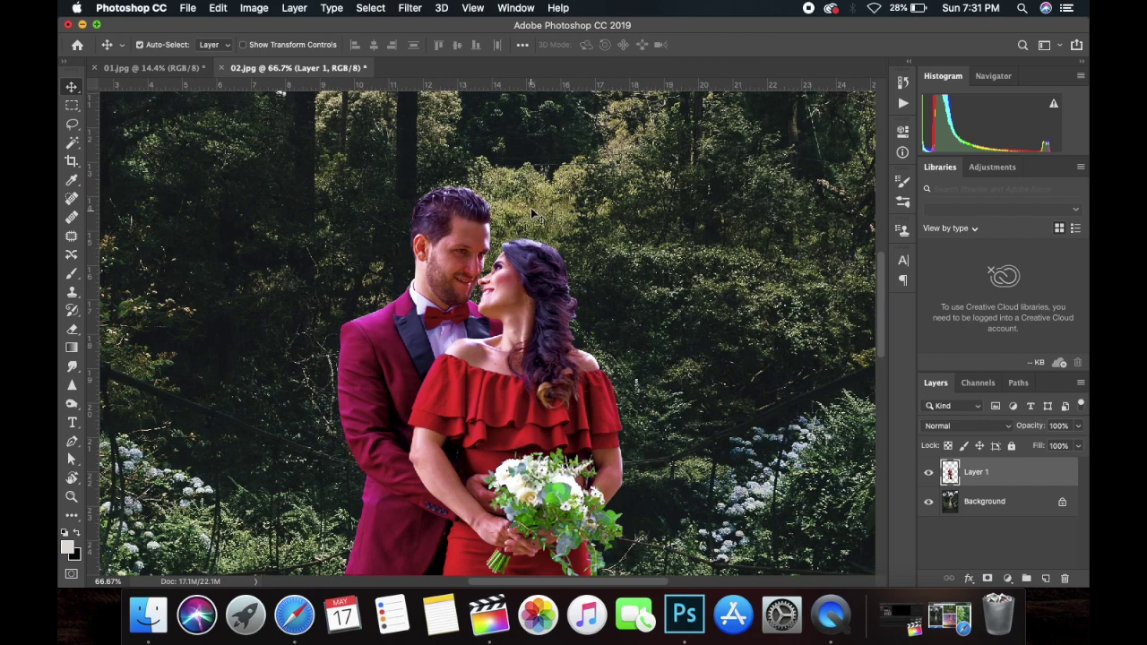
Step: Apply a Vibrance adjustment of Vibrance +2 and Saturation +3 to the couple layer
{"action": "left_click", "coordinate": [260, 9]}
{"action": "mouse_move", "coordinate": [278, 48]}
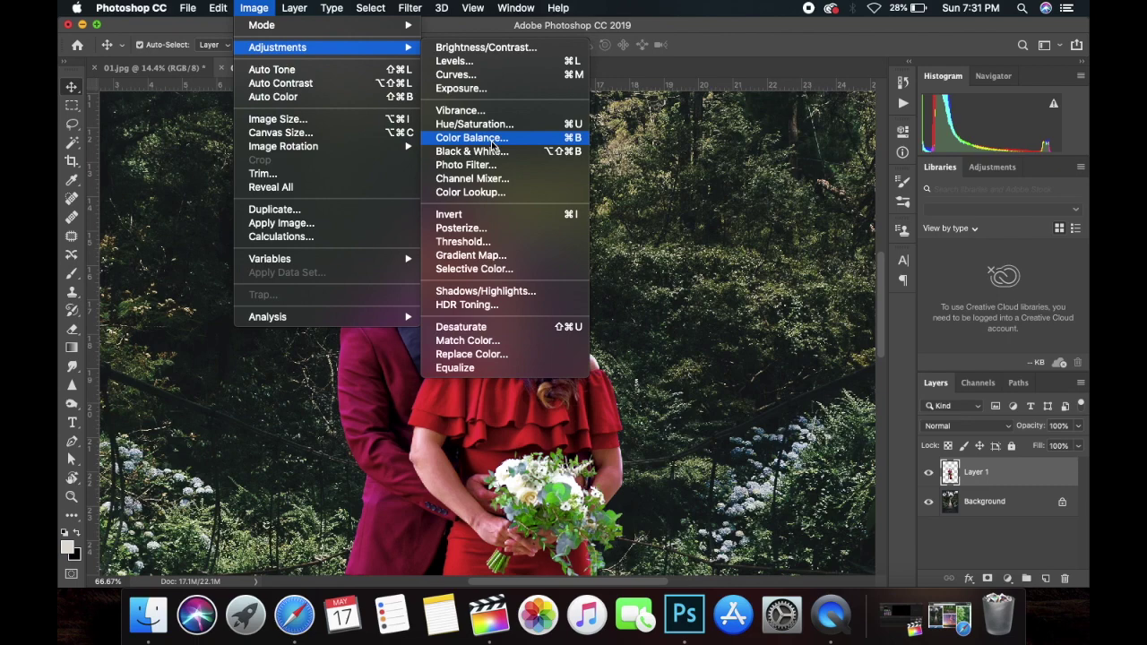
{"action": "left_click", "coordinate": [528, 110]}
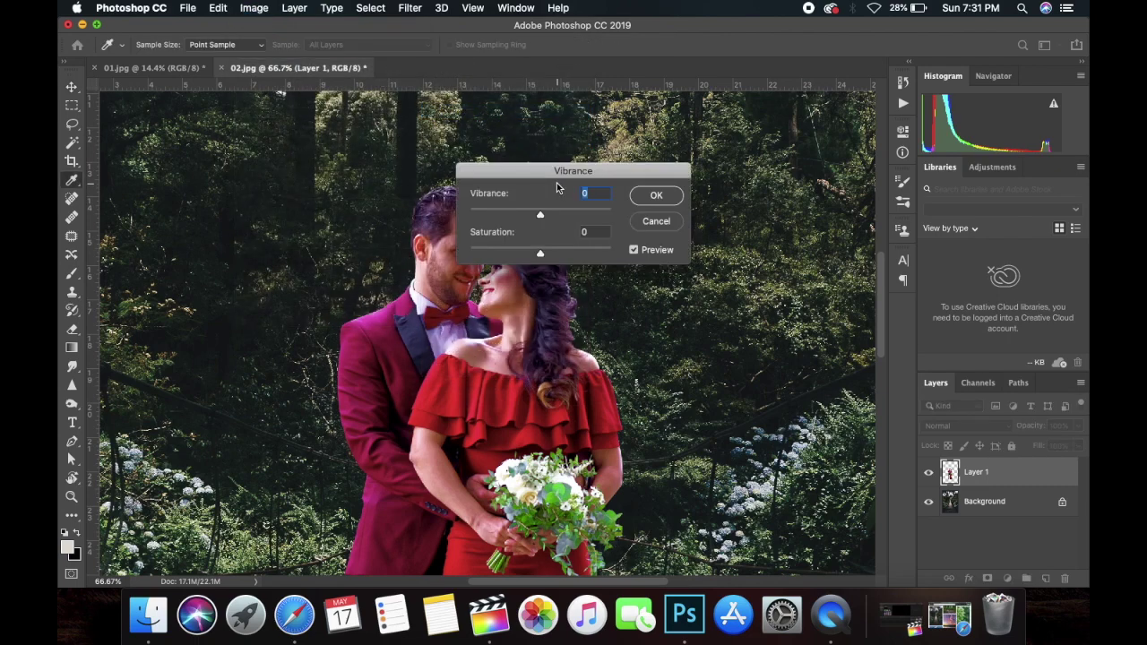
{"action": "left_click_drag", "start_coordinate": [553, 178], "coordinate": [662, 171]}
{"action": "mouse_move", "coordinate": [651, 208]}
{"action": "left_mouse_down"}
{"action": "mouse_move", "coordinate": [633, 208]}
{"action": "mouse_move", "coordinate": [649, 209]}
{"action": "left_mouse_up"}
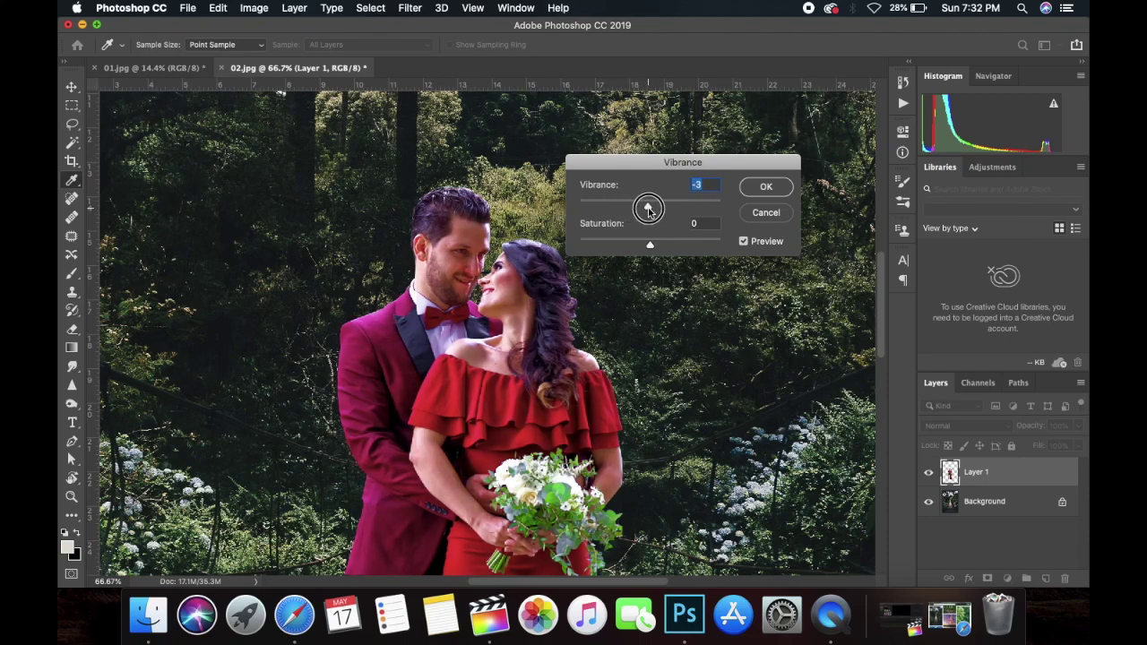
{"action": "mouse_move", "coordinate": [648, 210]}
{"action": "left_mouse_down"}
{"action": "mouse_move", "coordinate": [671, 248]}
{"action": "mouse_move", "coordinate": [653, 250]}
{"action": "left_mouse_up"}
Step: Confirm the vibrance change and clone out the blue specks on the woman's hair
{"action": "left_click", "coordinate": [754, 193]}
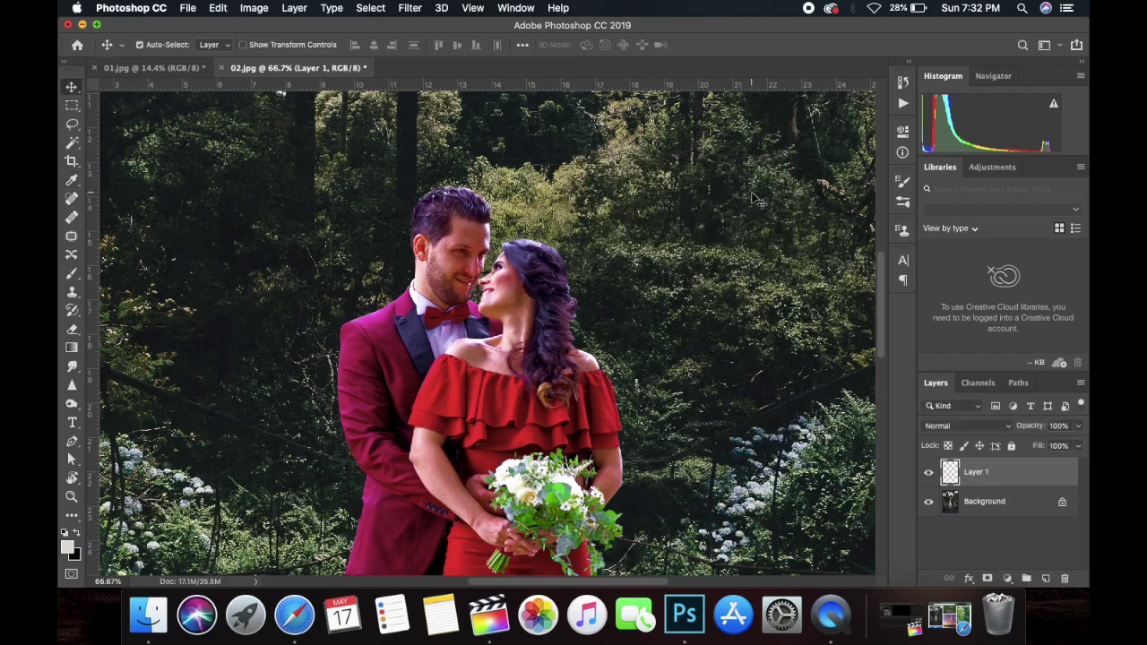
{"action": "left_click", "coordinate": [72, 403]}
{"action": "key", "text": "super+minus"}
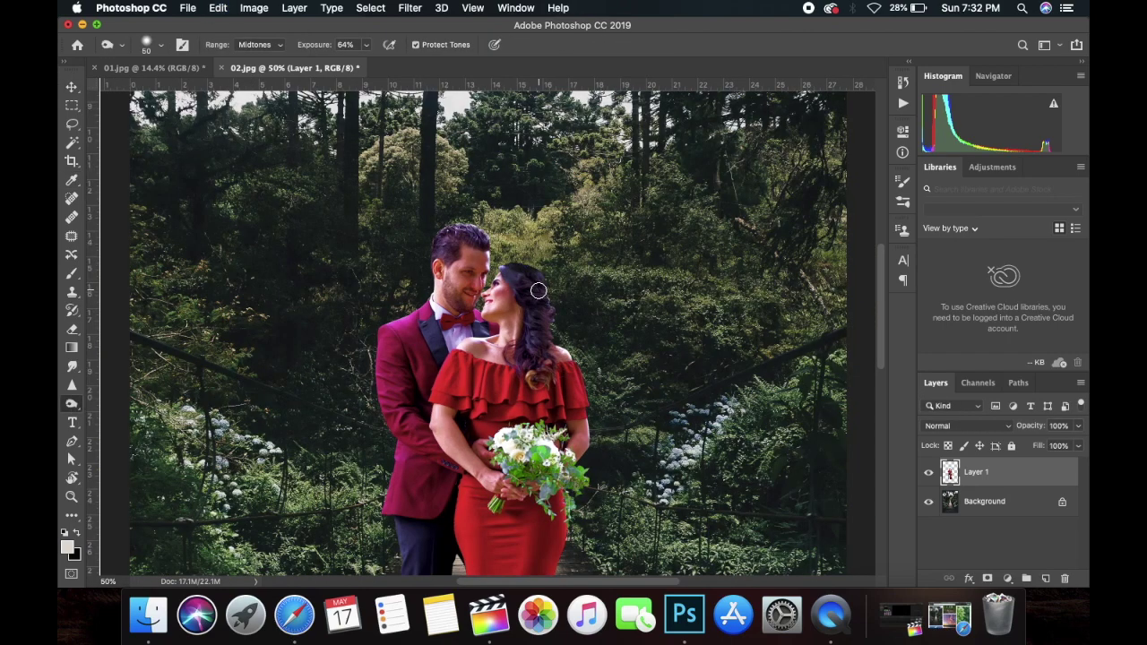
{"action": "key", "text": "bracketright"}
{"action": "key", "text": "bracketright"}
{"action": "key", "text": "bracketright"}
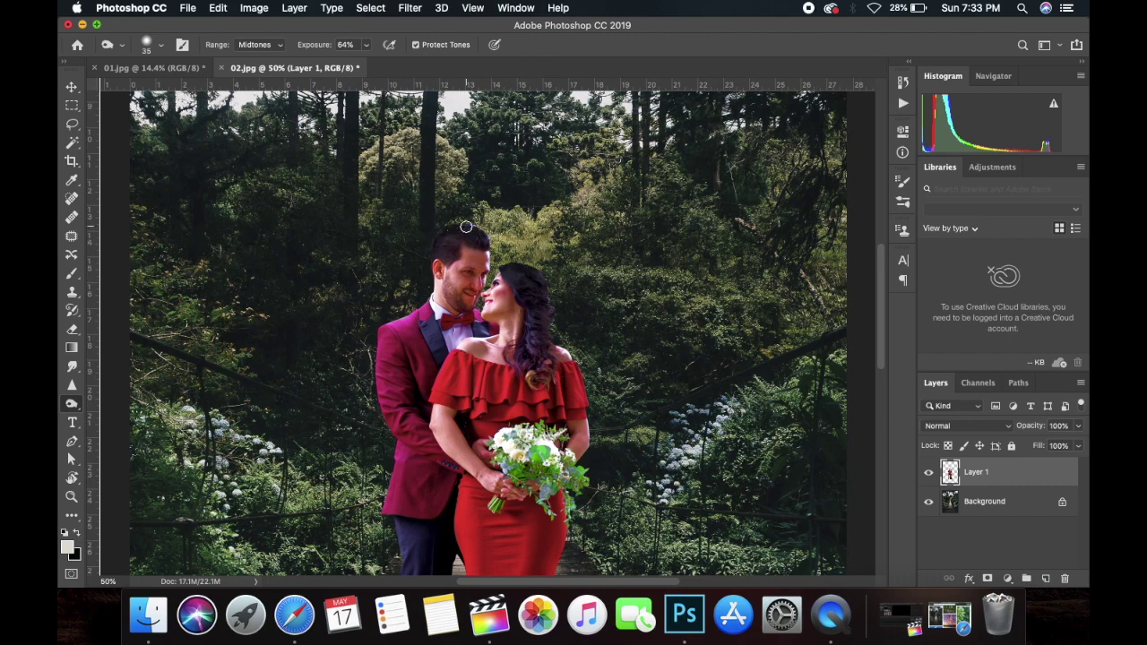
{"action": "scroll", "coordinate": [466, 227], "scroll_direction": "up", "scroll_amount": 3}
{"action": "key", "text": "s"}
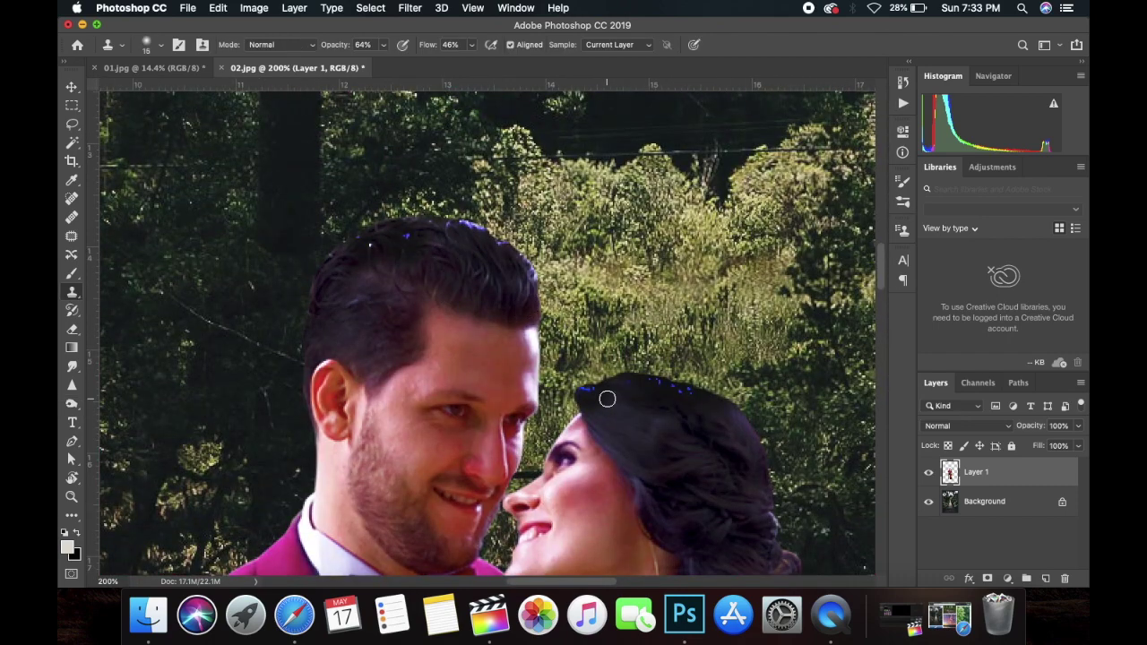
{"action": "mouse_move", "coordinate": [599, 403]}
{"action": "left_mouse_down"}
{"action": "mouse_move", "coordinate": [583, 391]}
{"action": "mouse_move", "coordinate": [670, 387]}
{"action": "left_mouse_up"}
Step: Heal a blue speck and patch a small spot on the man's hair top
{"action": "left_click", "coordinate": [404, 235]}
{"action": "key", "text": "j"}
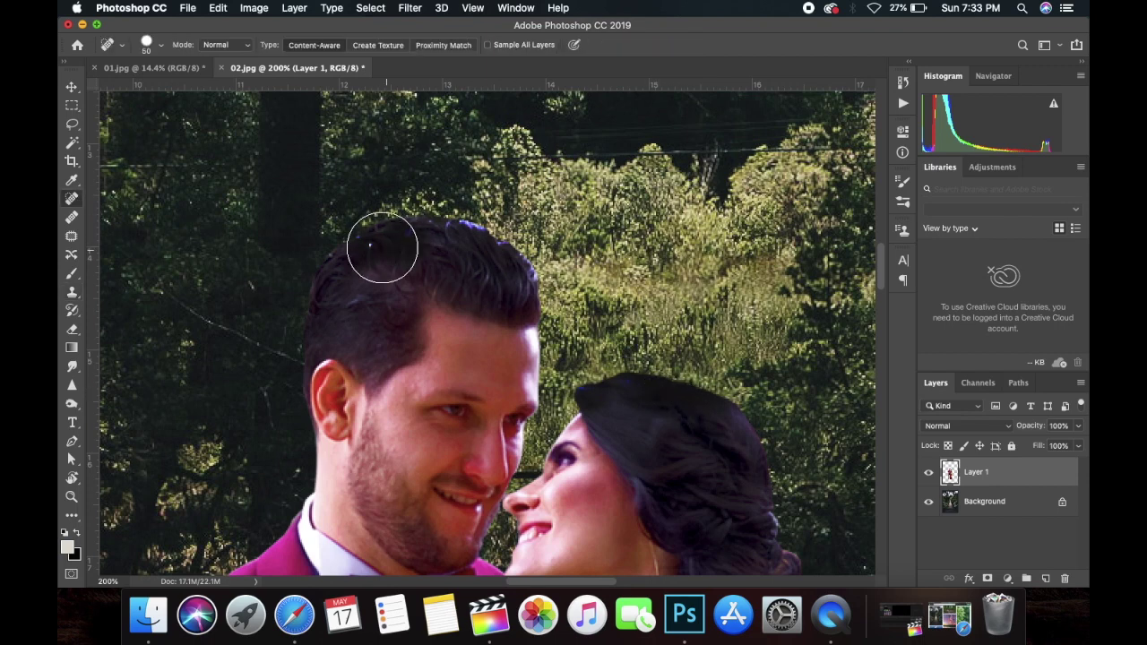
{"action": "left_click", "coordinate": [71, 236]}
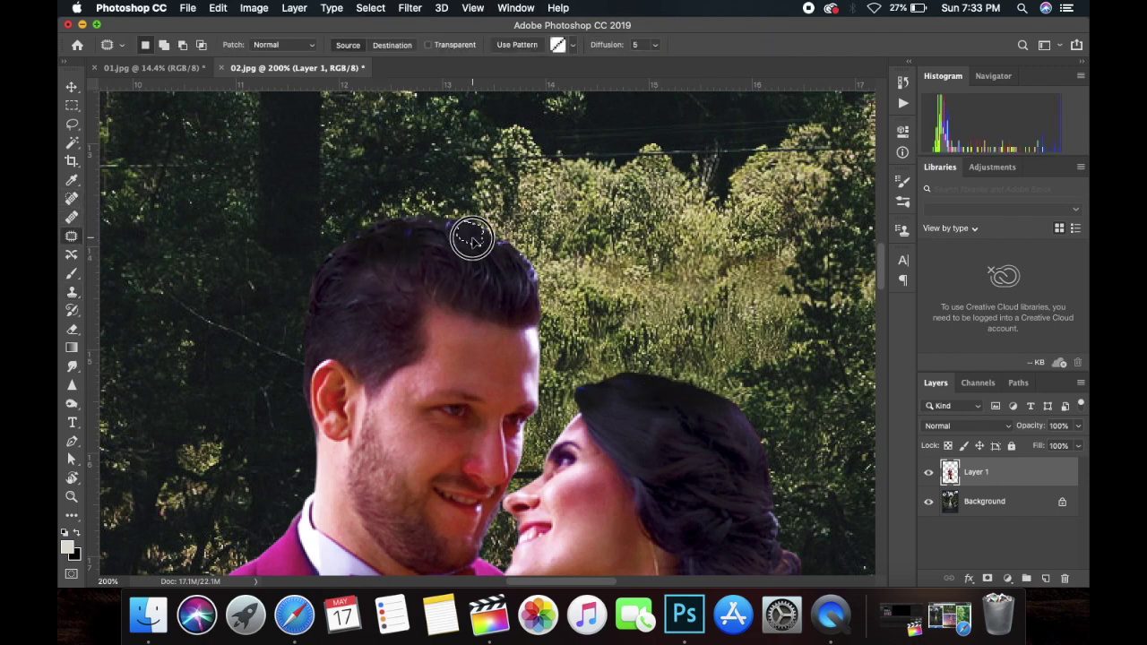
{"action": "mouse_move", "coordinate": [457, 229]}
{"action": "left_mouse_down"}
{"action": "mouse_move", "coordinate": [453, 242]}
{"action": "mouse_move", "coordinate": [418, 232]}
{"action": "left_mouse_up"}
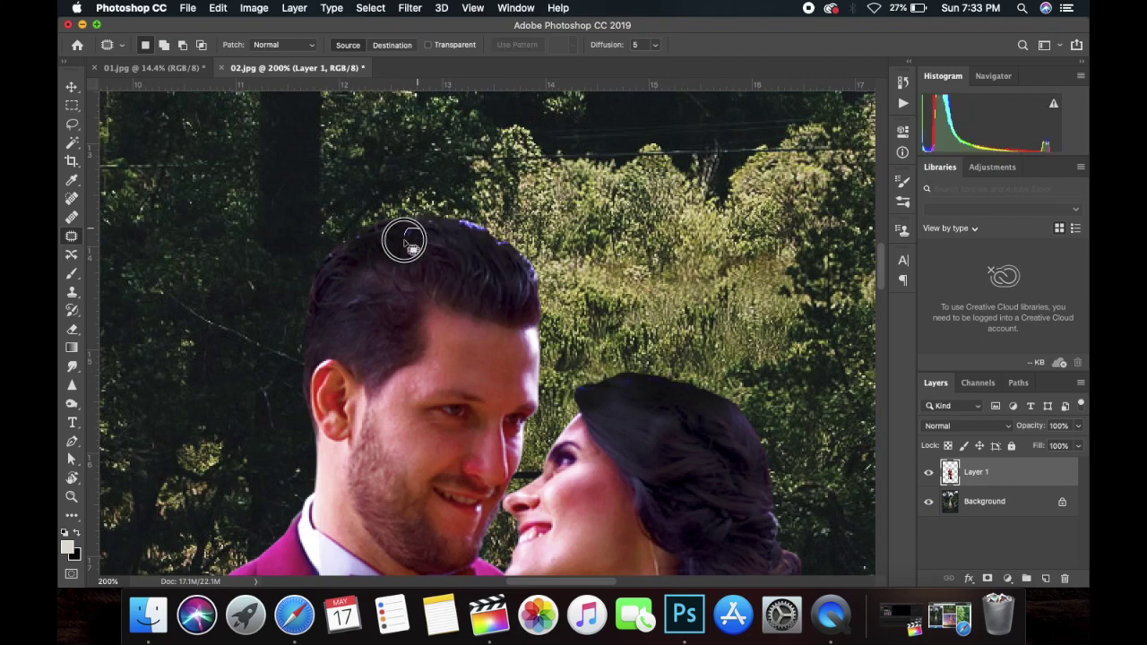
Step: Trace a path along the man's hairline, then fit the whole image in view
{"action": "left_click", "coordinate": [72, 403]}
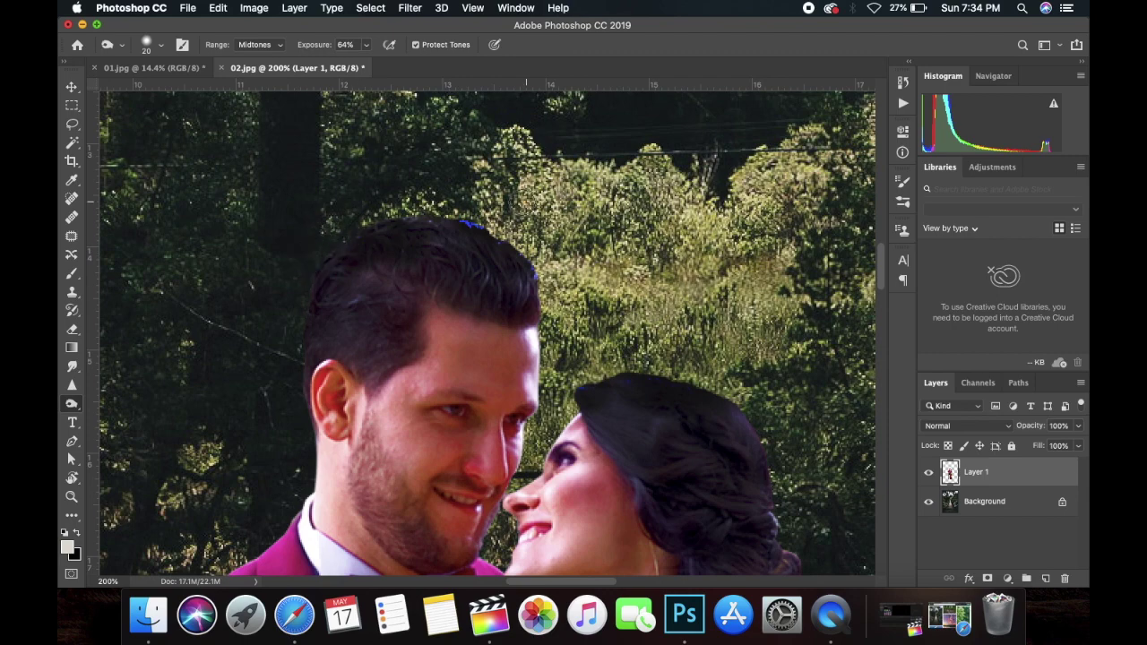
{"action": "key", "text": "p"}
{"action": "left_click_drag", "start_coordinate": [443, 218], "coordinate": [575, 281]}
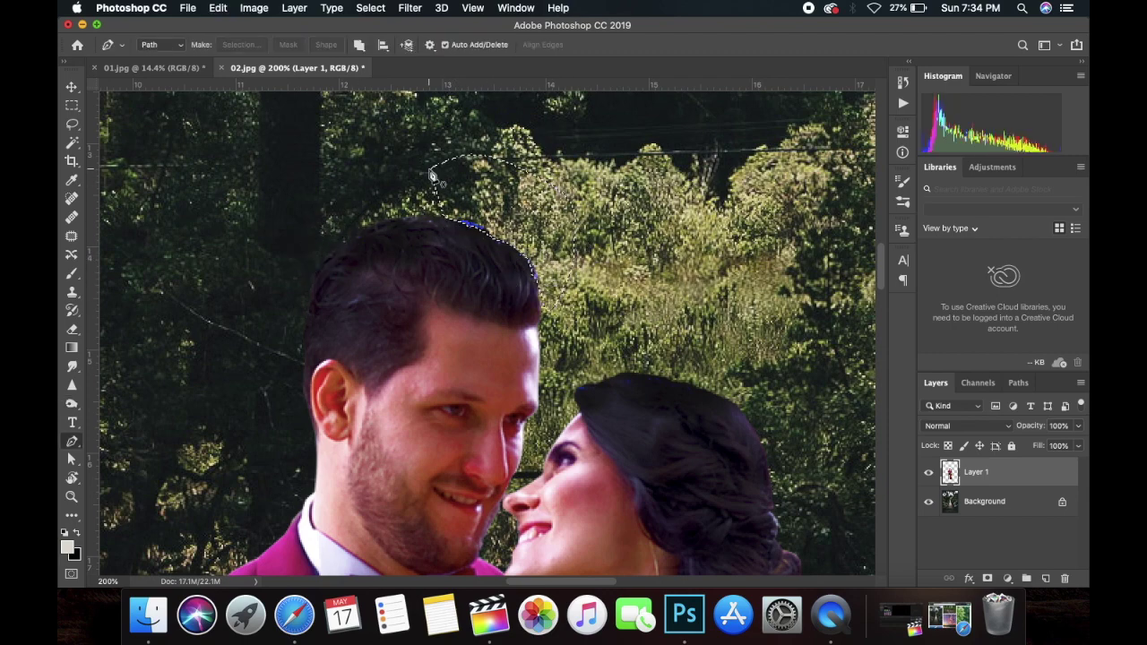
{"action": "key", "text": "super+0"}
{"action": "key", "text": "super+minus"}
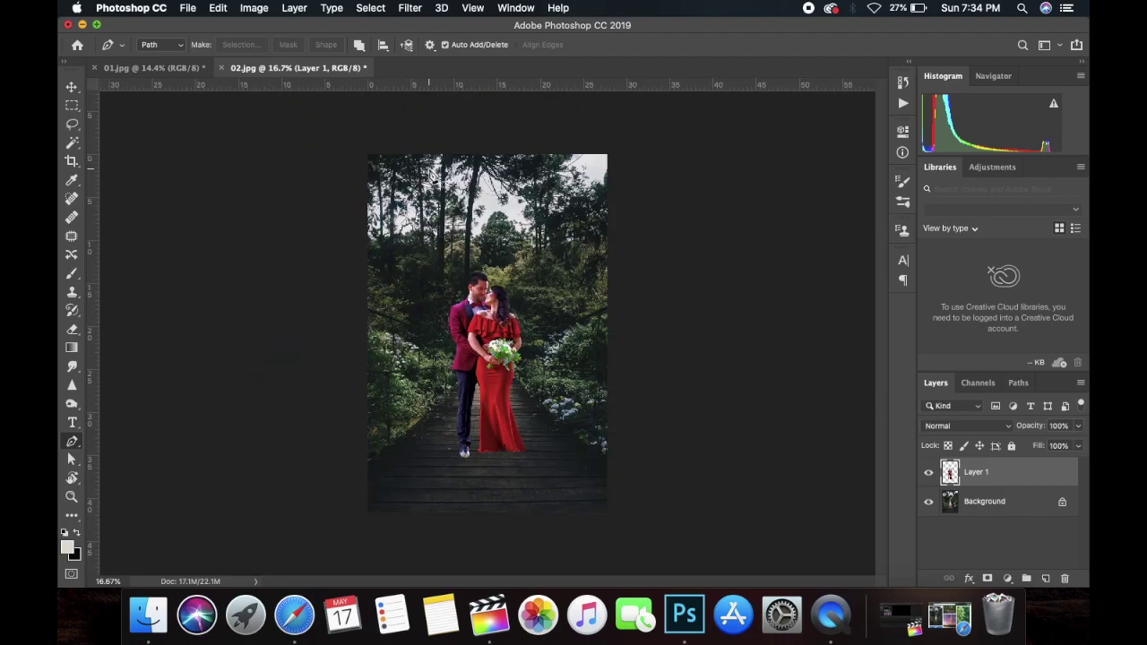
{"action": "key", "text": "v"}
{"action": "key", "text": "super+plus"}
Step: Zoom in on the couple's feet and dodge the man's shoe brighter
{"action": "key", "text": "super+minus"}
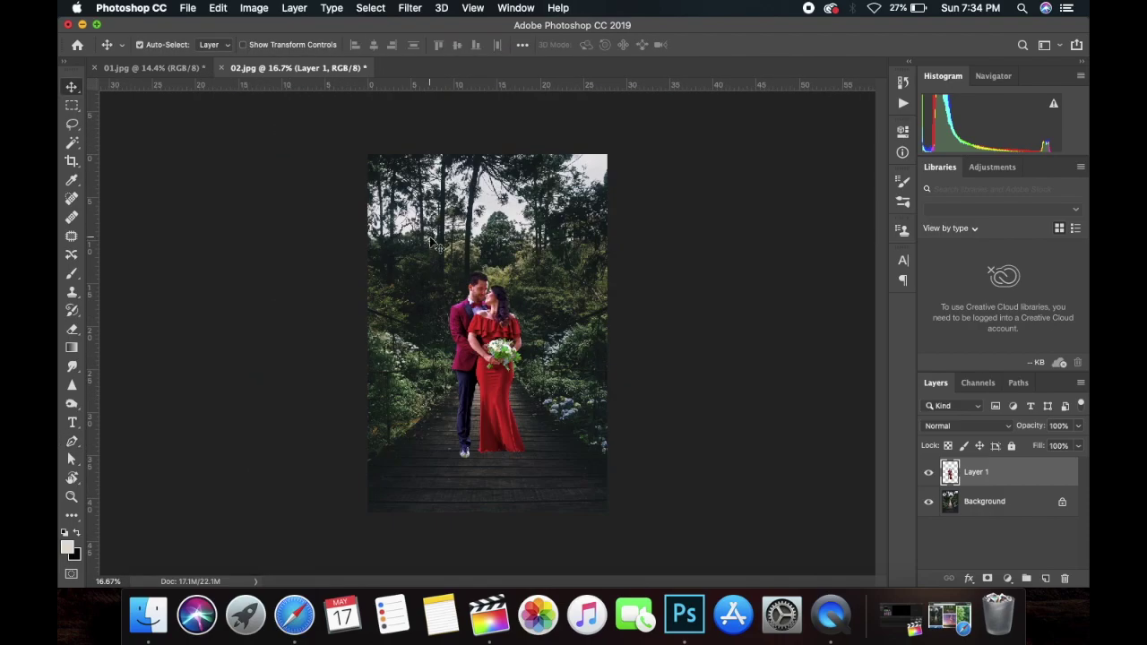
{"action": "key", "text": "super+1"}
{"action": "scroll", "coordinate": [484, 464], "scroll_direction": "up", "scroll_amount": 1}
{"action": "key", "text": "o"}
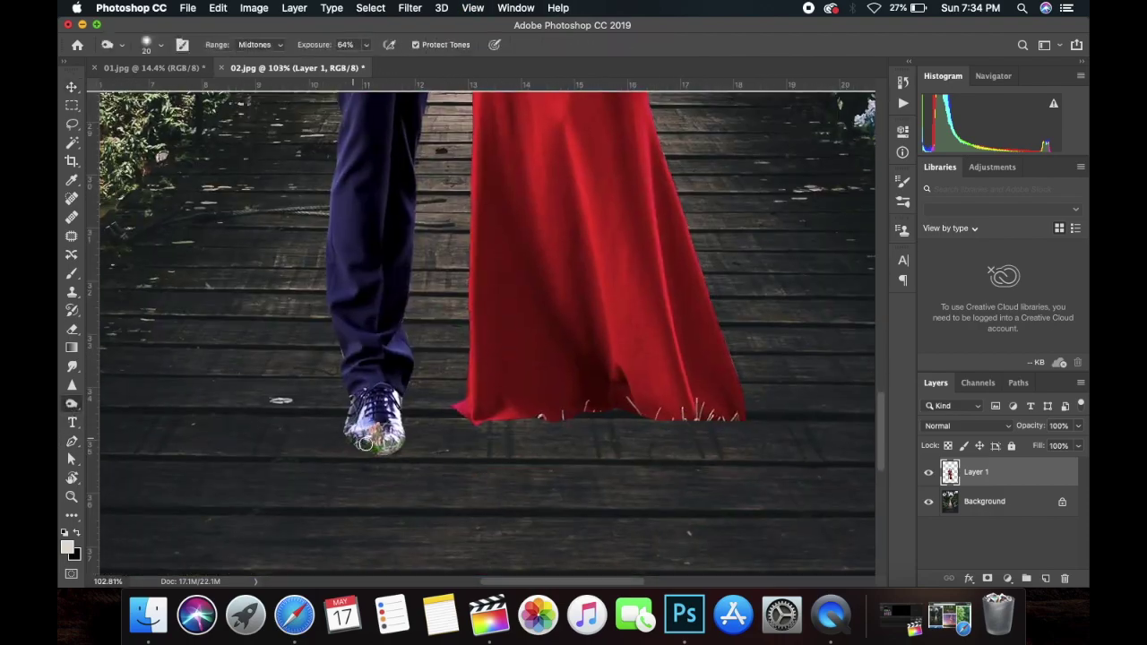
{"action": "mouse_move", "coordinate": [381, 437]}
{"action": "left_mouse_down"}
{"action": "mouse_move", "coordinate": [366, 446]}
{"action": "mouse_move", "coordinate": [395, 429]}
{"action": "mouse_move", "coordinate": [361, 432]}
{"action": "mouse_move", "coordinate": [374, 438]}
{"action": "mouse_move", "coordinate": [349, 405]}
{"action": "left_mouse_up"}
Step: Clone away the stray strands along the red dress hem with Clone Stamp at 100% flow
{"action": "key", "text": "s"}
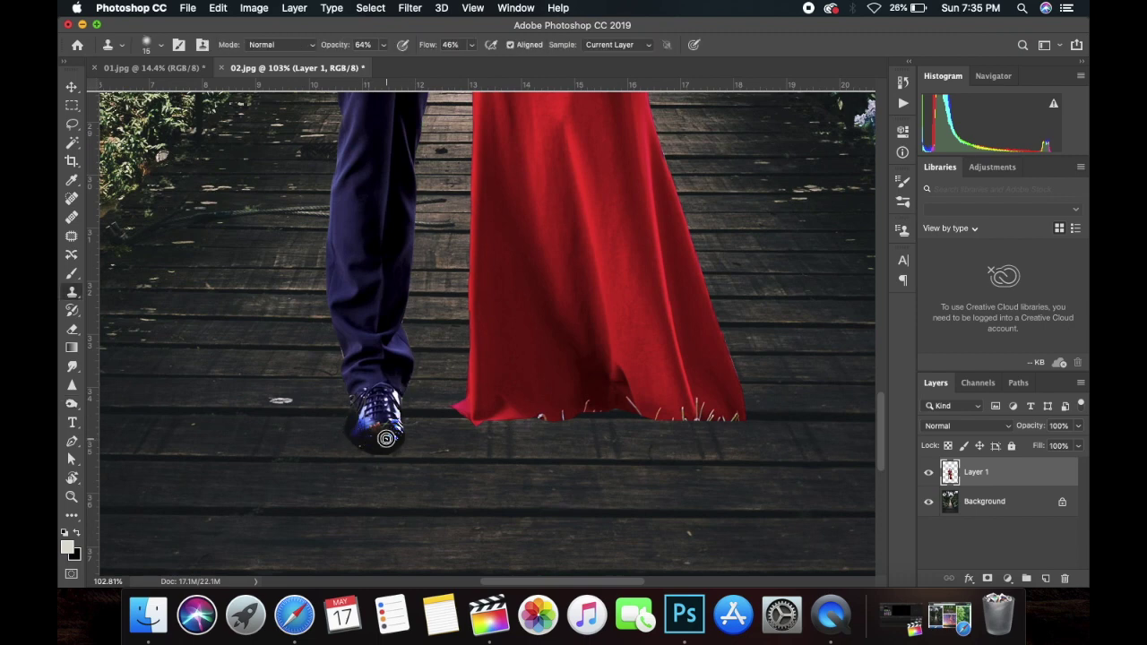
{"action": "left_click_drag", "start_coordinate": [479, 46], "coordinate": [518, 63]}
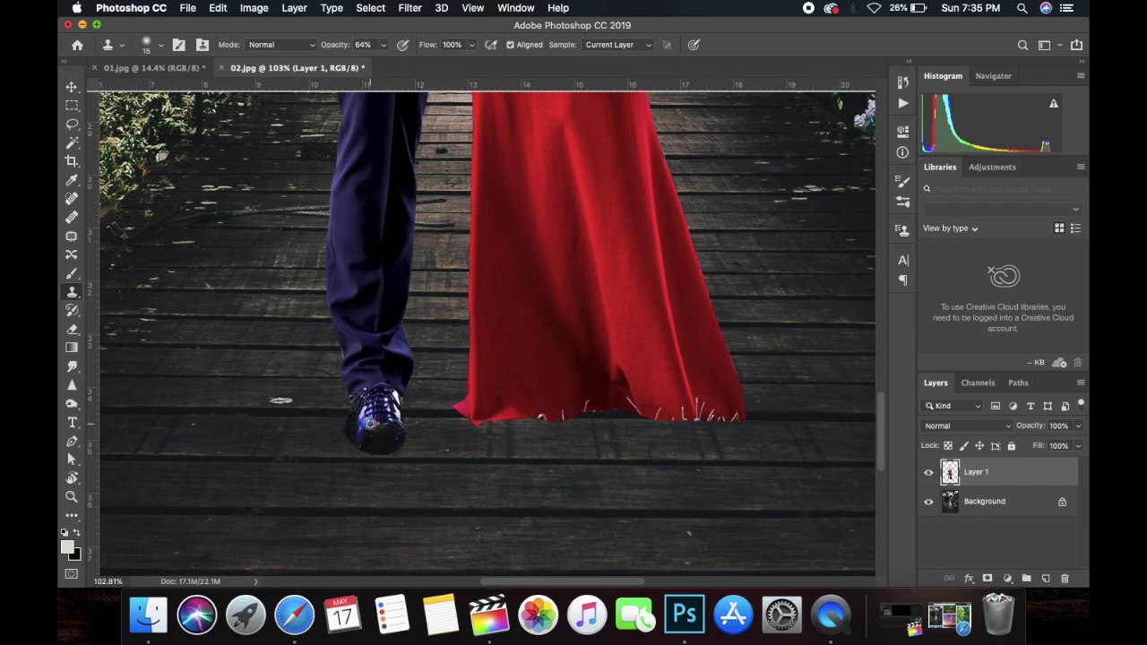
{"action": "left_click", "coordinate": [394, 437], "text": "alt"}
{"action": "mouse_move", "coordinate": [657, 408]}
{"action": "left_mouse_down"}
{"action": "mouse_move", "coordinate": [682, 417]}
{"action": "mouse_move", "coordinate": [702, 396]}
{"action": "left_mouse_up"}
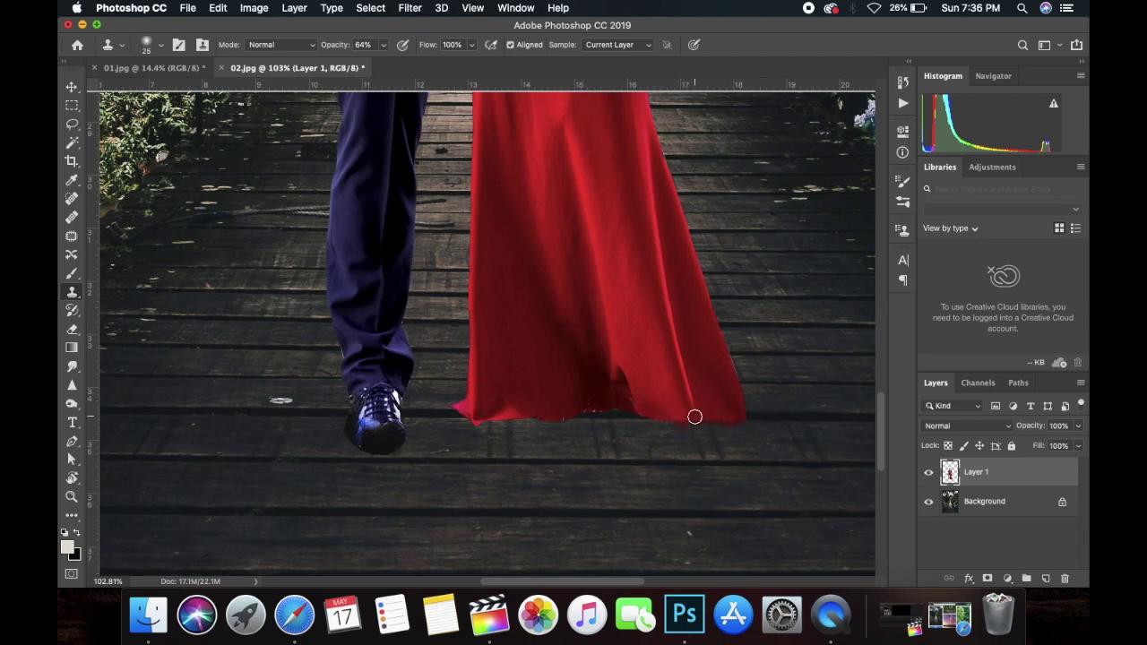
{"action": "left_click_drag", "start_coordinate": [568, 405], "coordinate": [624, 404]}
{"action": "key", "text": "super+minus"}
{"action": "key", "text": "super+minus"}
{"action": "key", "text": "super+minus"}
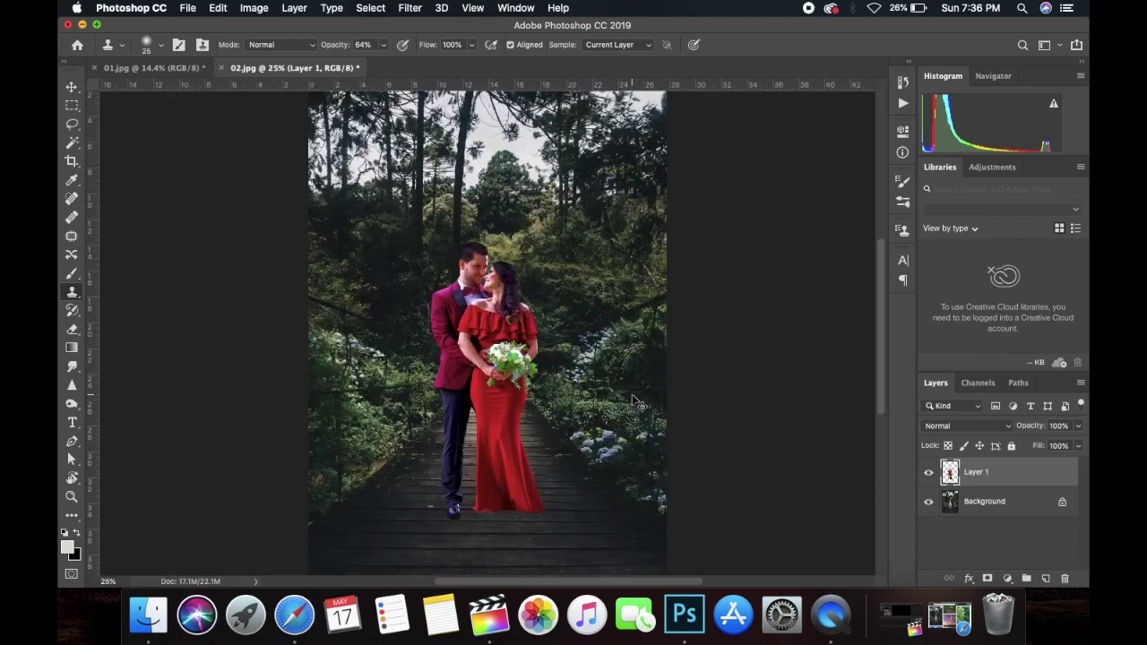
Step: Raise the brightness and contrast of the Background layer
{"action": "key", "text": "v"}
{"action": "left_click", "coordinate": [972, 502]}
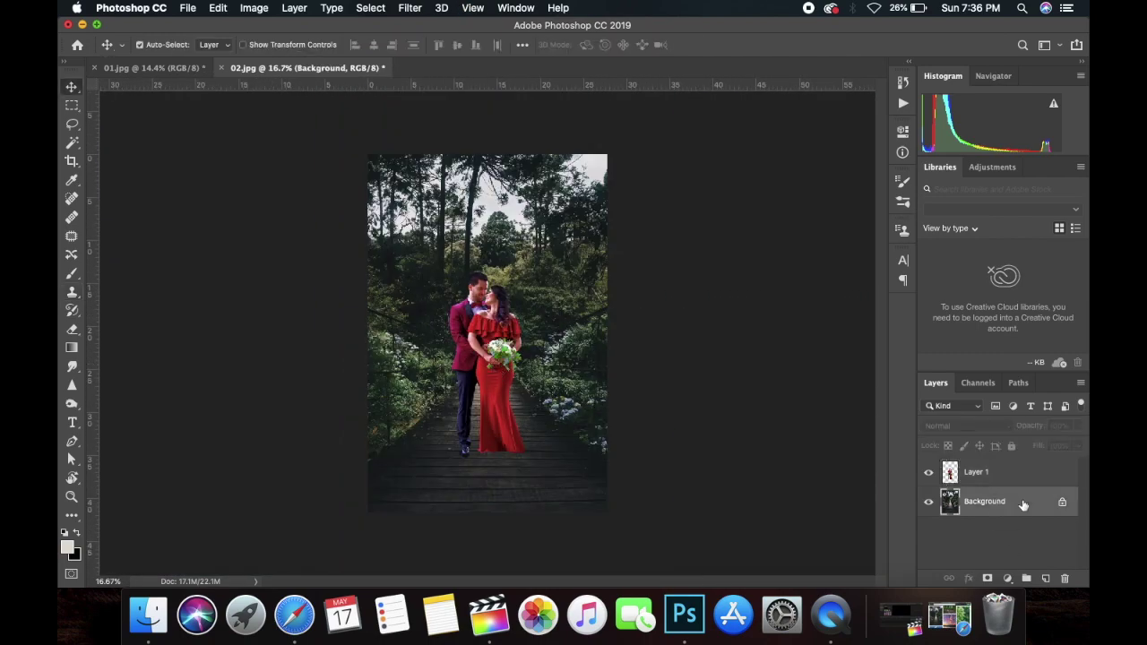
{"action": "left_click", "coordinate": [252, 7]}
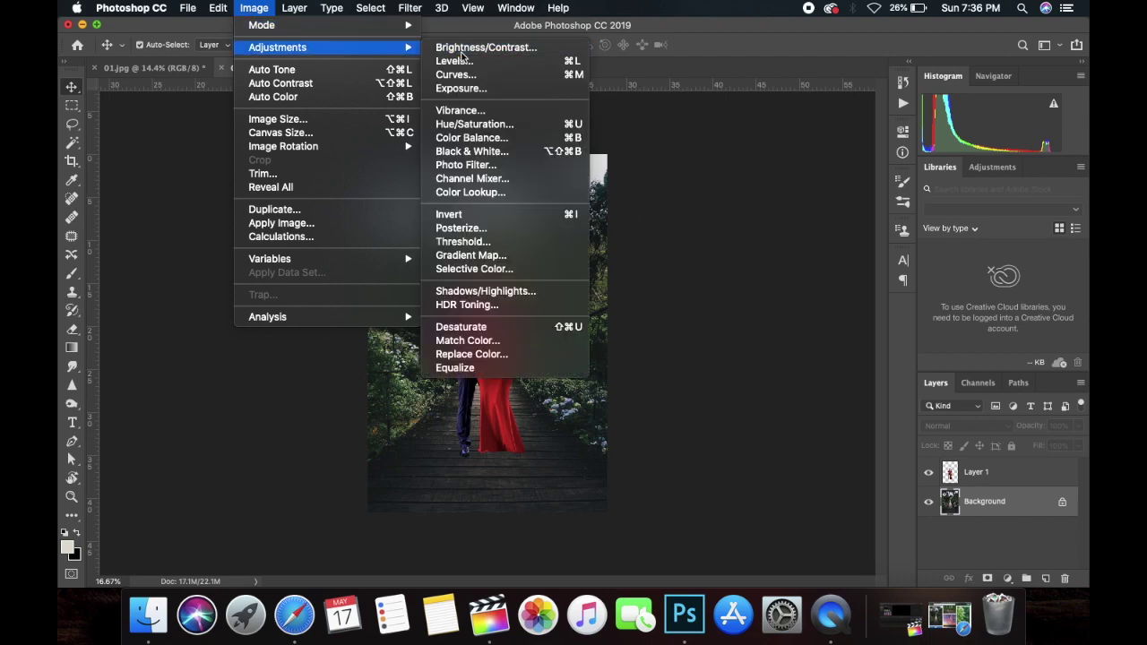
{"action": "left_click", "coordinate": [499, 44]}
{"action": "mouse_move", "coordinate": [710, 231]}
{"action": "left_mouse_down"}
{"action": "mouse_move", "coordinate": [724, 231]}
{"action": "mouse_move", "coordinate": [722, 198]}
{"action": "left_mouse_up"}
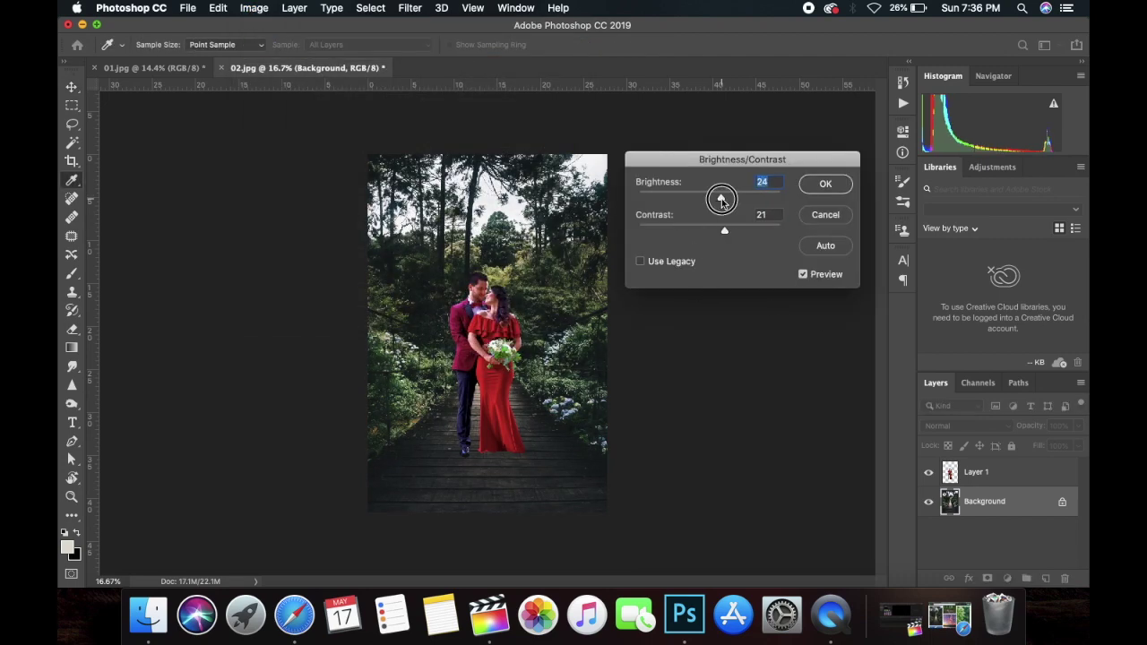
{"action": "left_click", "coordinate": [825, 184]}
Step: Boost the background's saturation and shift its Greens hue toward yellow with Hue/Saturation
{"action": "left_click", "coordinate": [256, 8]}
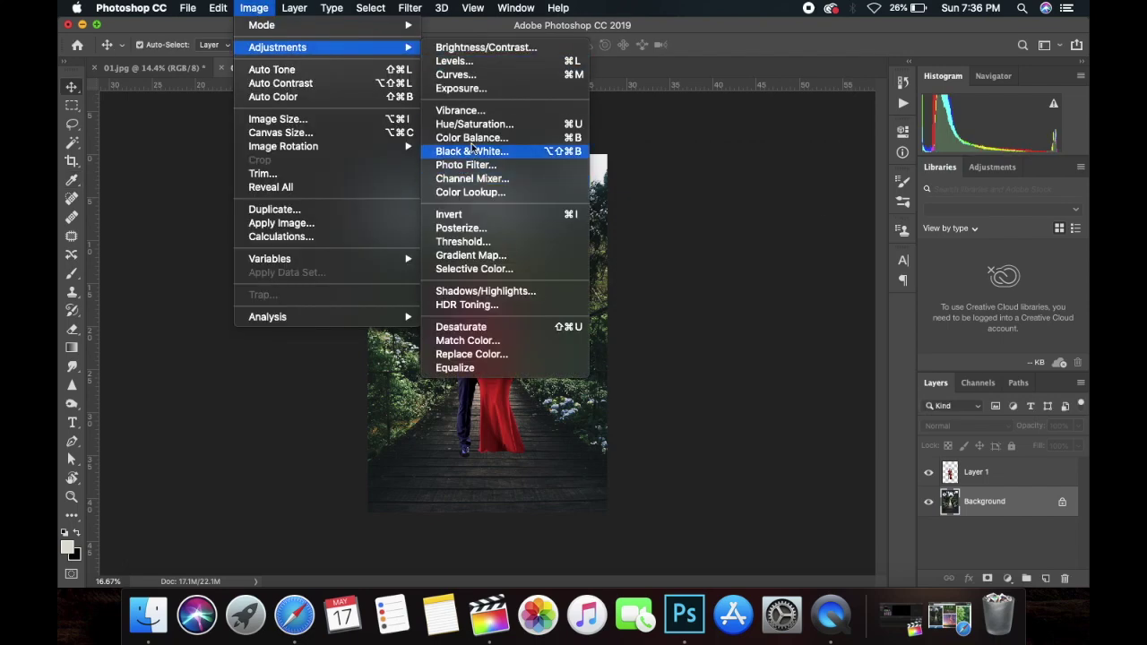
{"action": "mouse_move", "coordinate": [278, 48]}
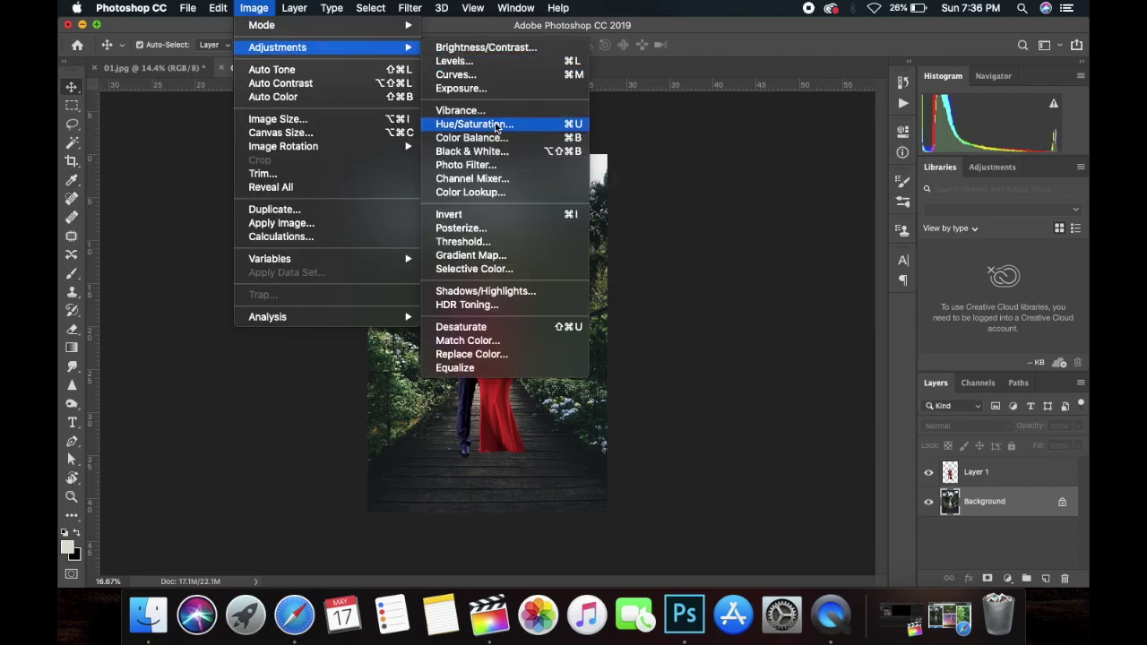
{"action": "left_click", "coordinate": [496, 124]}
{"action": "left_click_drag", "start_coordinate": [869, 319], "coordinate": [901, 321]}
{"action": "left_click", "coordinate": [788, 242]}
{"action": "left_click", "coordinate": [782, 278]}
{"action": "left_click", "coordinate": [788, 243]}
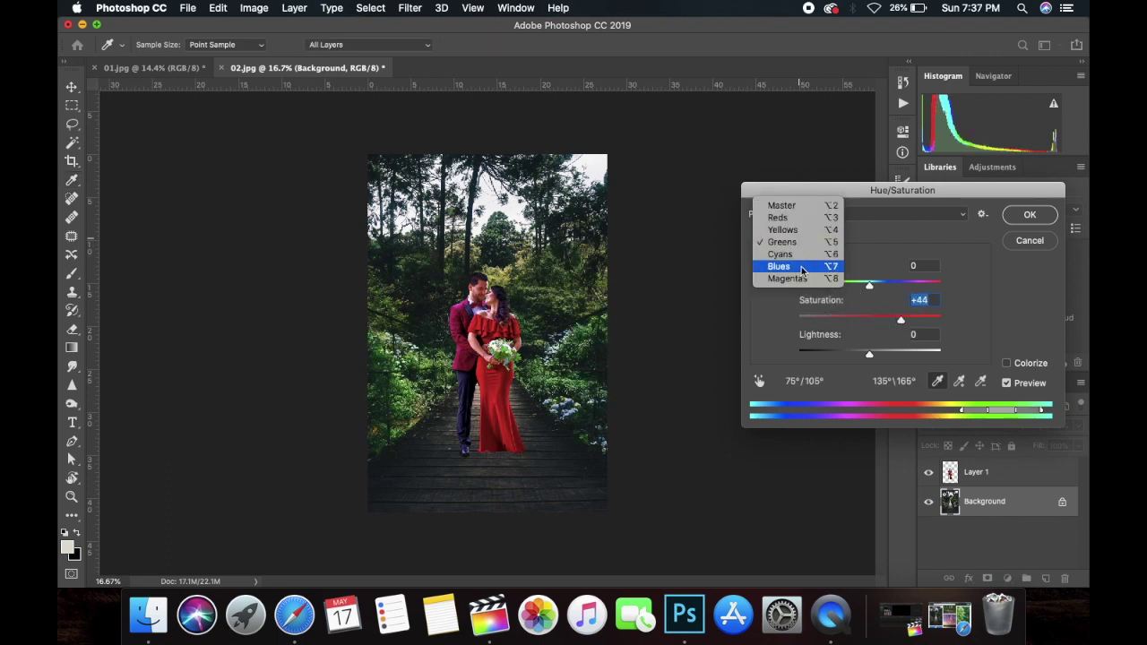
{"action": "left_click", "coordinate": [800, 247]}
{"action": "left_click_drag", "start_coordinate": [869, 285], "coordinate": [852, 305]}
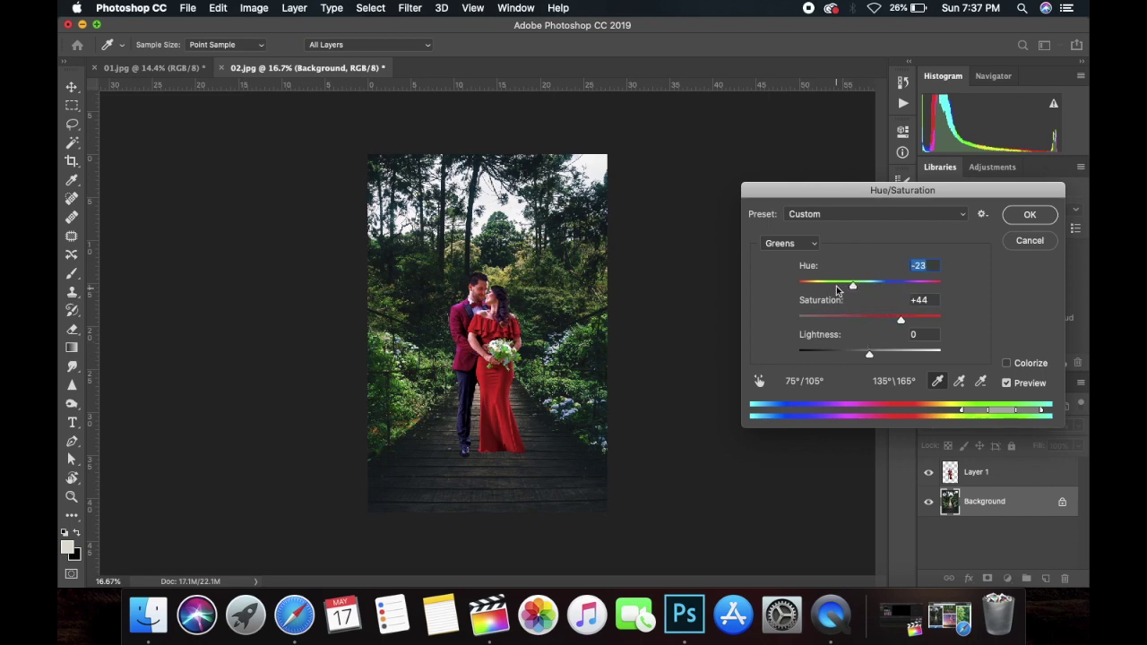
{"action": "left_click_drag", "start_coordinate": [851, 304], "coordinate": [857, 288]}
{"action": "left_click", "coordinate": [1027, 217]}
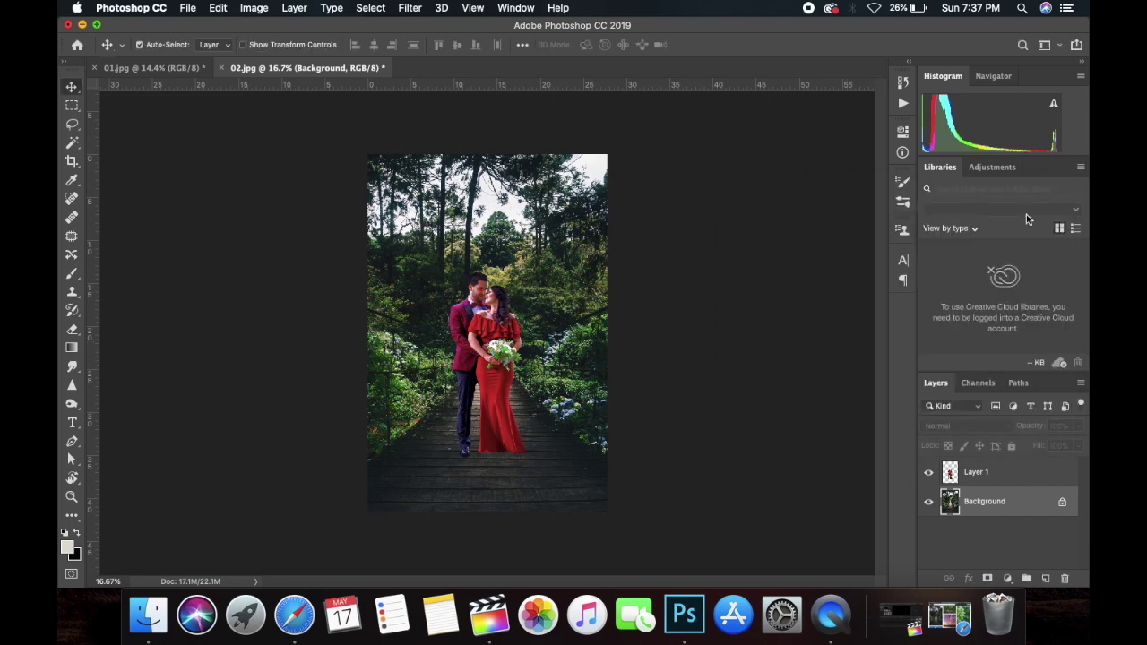
Step: Shift the background's midtone Color Balance toward red
{"action": "left_click", "coordinate": [255, 9]}
{"action": "mouse_move", "coordinate": [278, 47]}
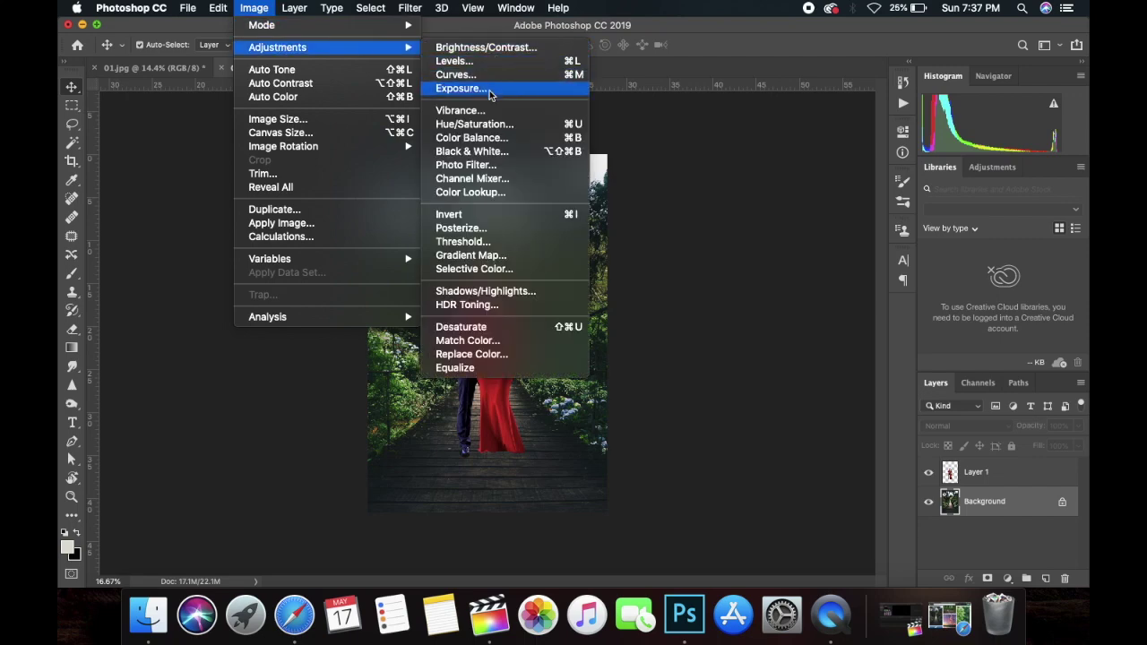
{"action": "left_click", "coordinate": [490, 139]}
{"action": "mouse_move", "coordinate": [697, 351]}
{"action": "left_mouse_down"}
{"action": "mouse_move", "coordinate": [711, 368]}
{"action": "mouse_move", "coordinate": [697, 386]}
{"action": "mouse_move", "coordinate": [717, 354]}
{"action": "left_mouse_up"}
Step: Apply the colour balance, then paint a soft yellow dab in the top-right trees on a new layer
{"action": "left_click", "coordinate": [841, 328]}
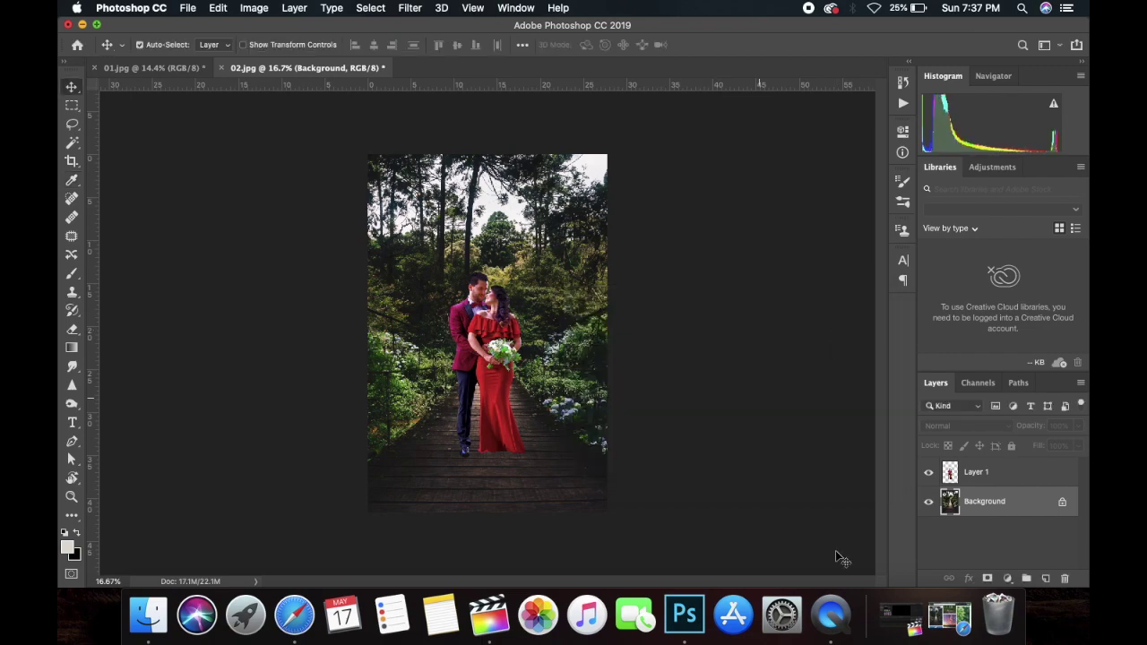
{"action": "key", "text": "super+plus"}
{"action": "key", "text": "super+minus"}
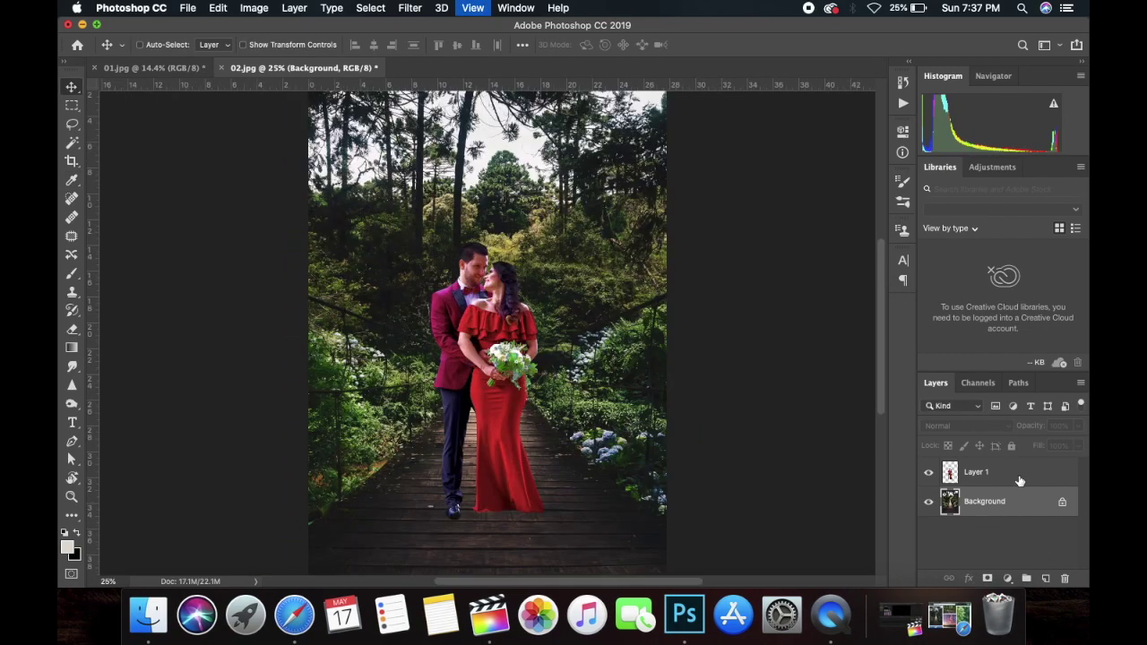
{"action": "key", "text": "super+minus"}
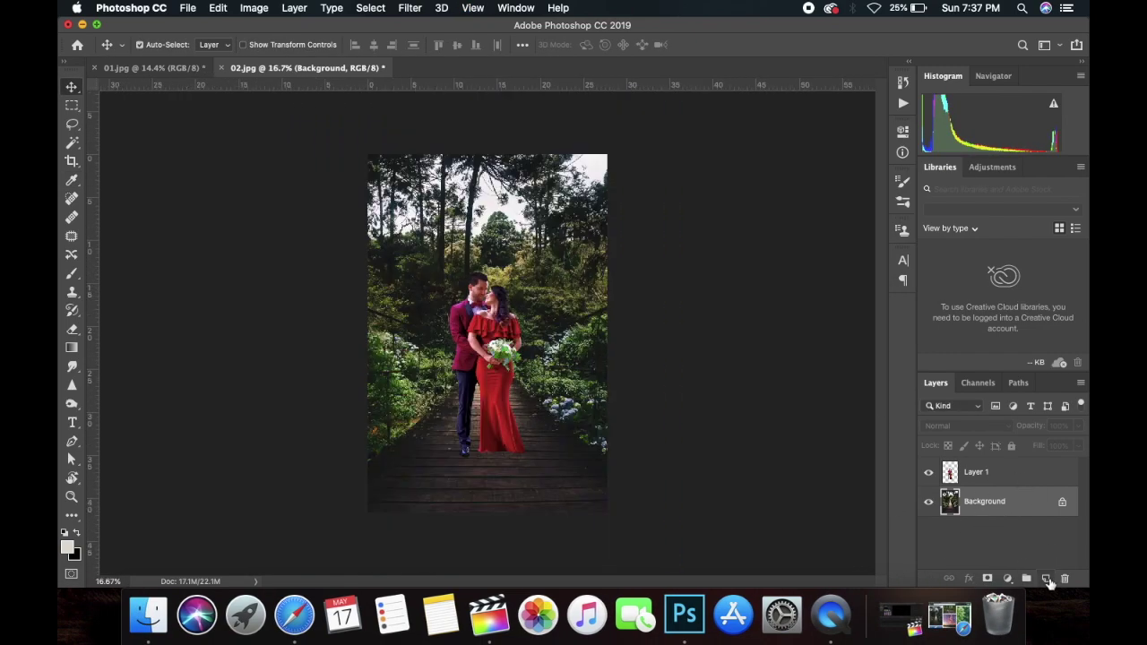
{"action": "left_click", "coordinate": [1045, 578]}
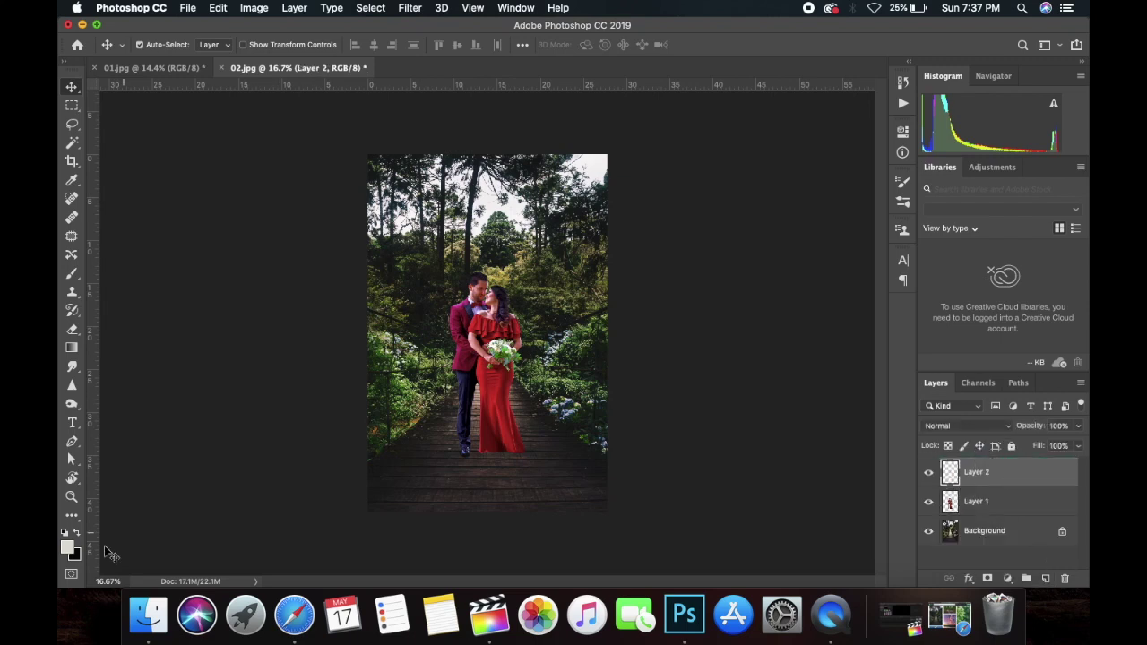
{"action": "left_click", "coordinate": [67, 547]}
{"action": "left_click", "coordinate": [868, 172]}
{"action": "left_click", "coordinate": [1040, 150]}
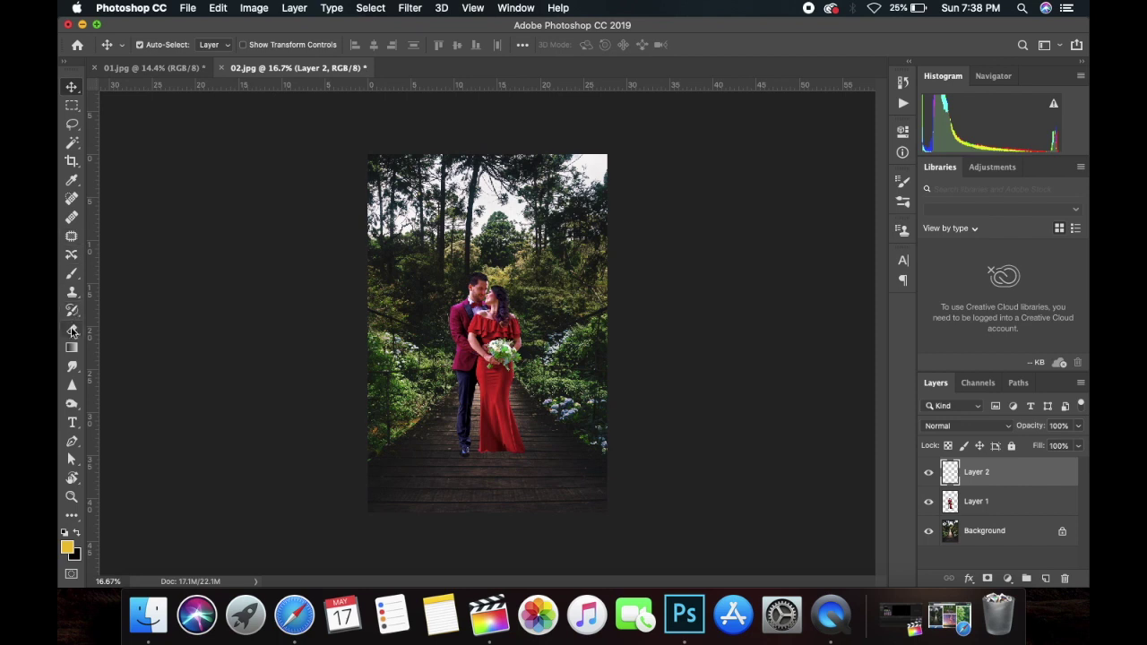
{"action": "left_click", "coordinate": [72, 272]}
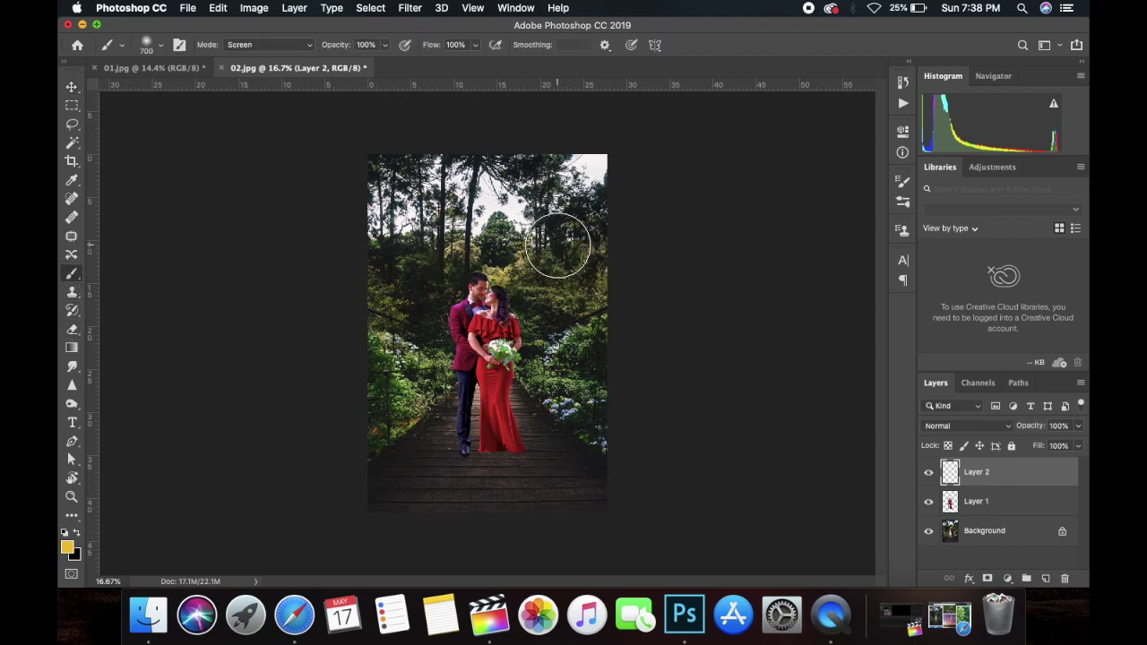
{"action": "left_click", "coordinate": [563, 199]}
Step: Distort the yellow dab into a long beam stretching down past the couple
{"action": "key", "text": "ctrl+t"}
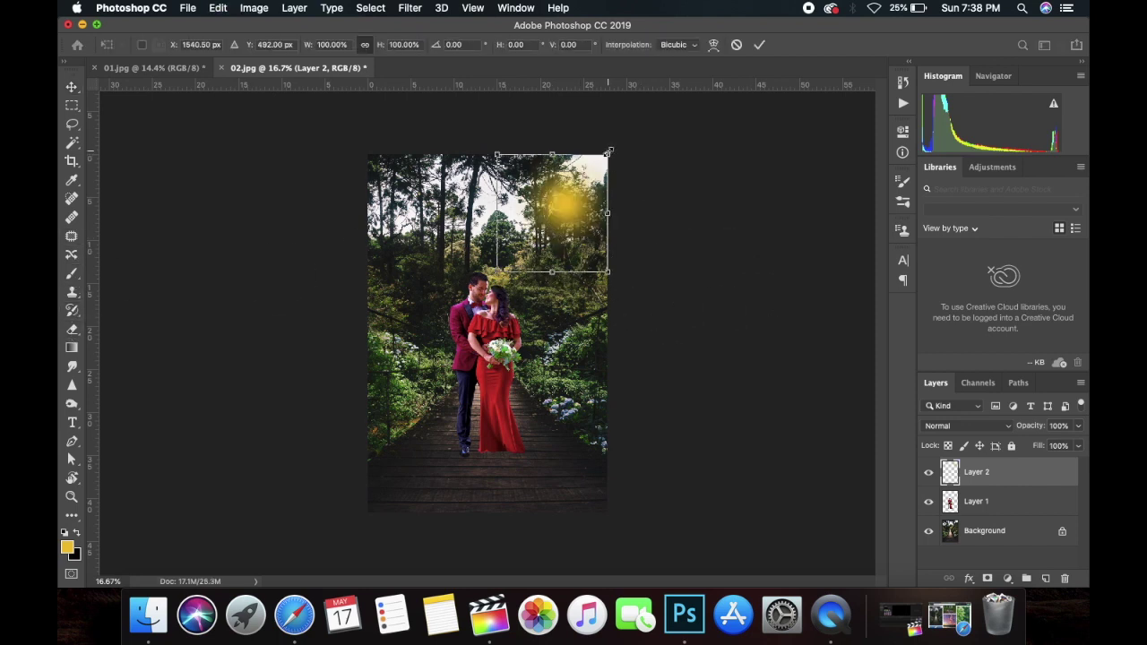
{"action": "left_click_drag", "start_coordinate": [498, 271], "coordinate": [386, 423]}
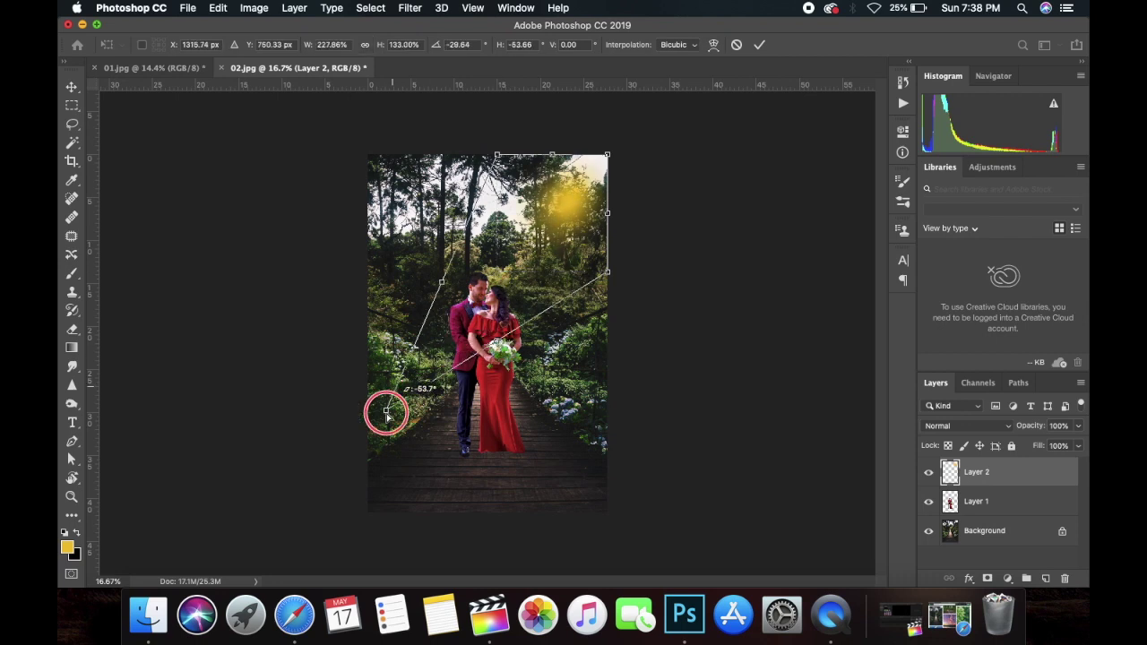
{"action": "left_click_drag", "start_coordinate": [608, 271], "coordinate": [622, 285]}
{"action": "left_click_drag", "start_coordinate": [498, 156], "coordinate": [448, 140]}
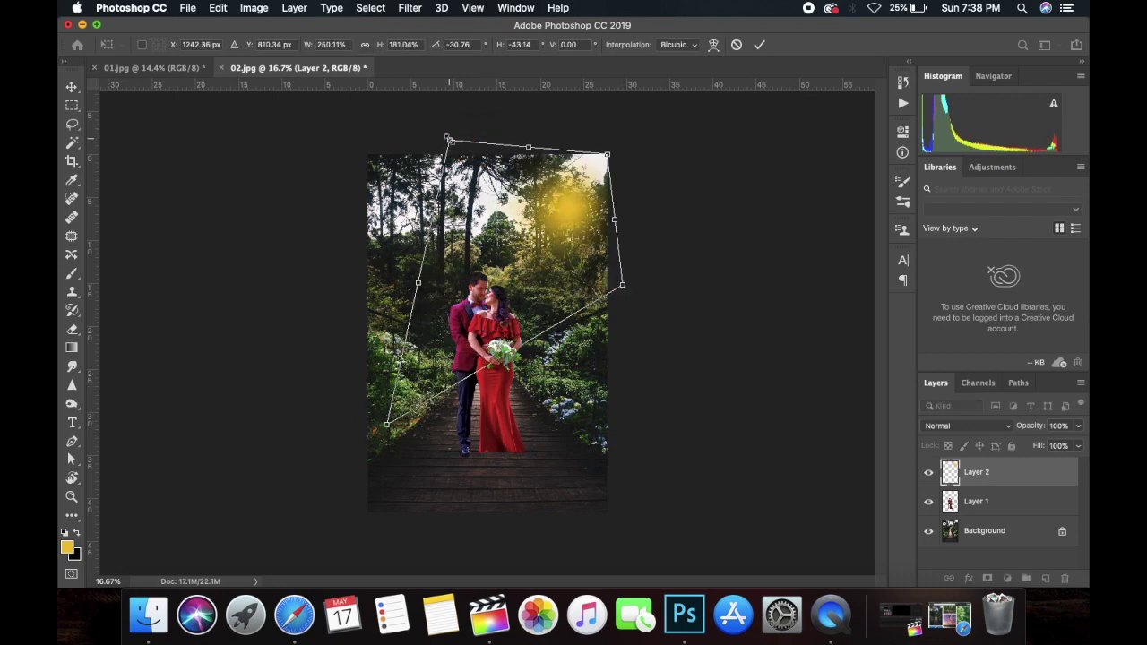
{"action": "left_click_drag", "start_coordinate": [610, 154], "coordinate": [582, 228]}
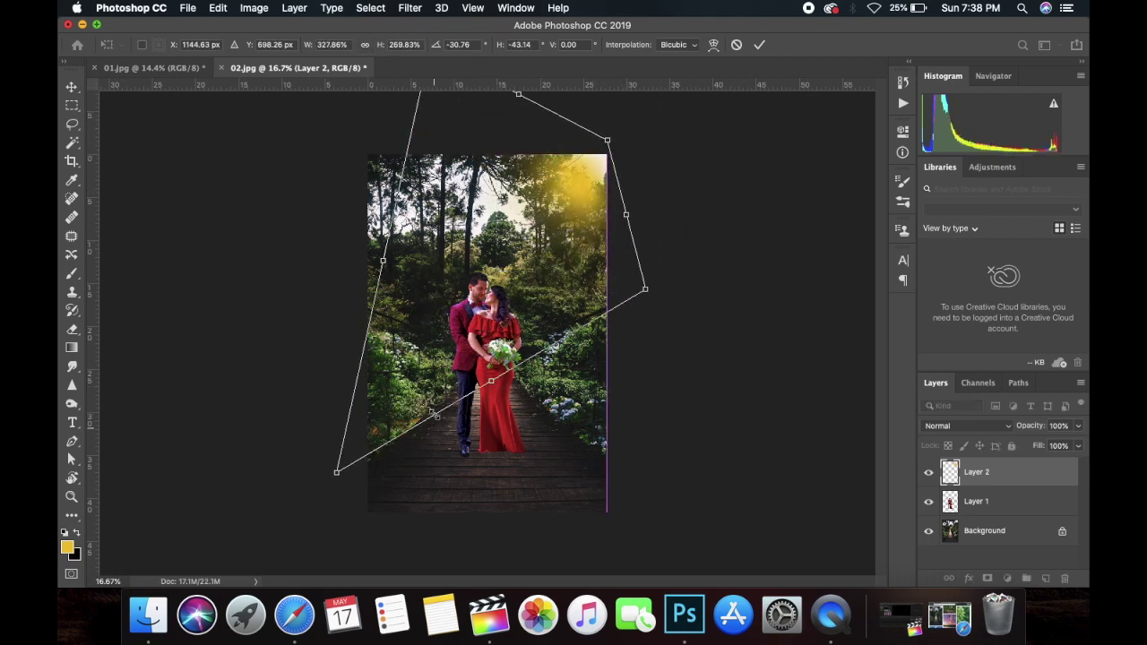
{"action": "key", "text": "super+minus"}
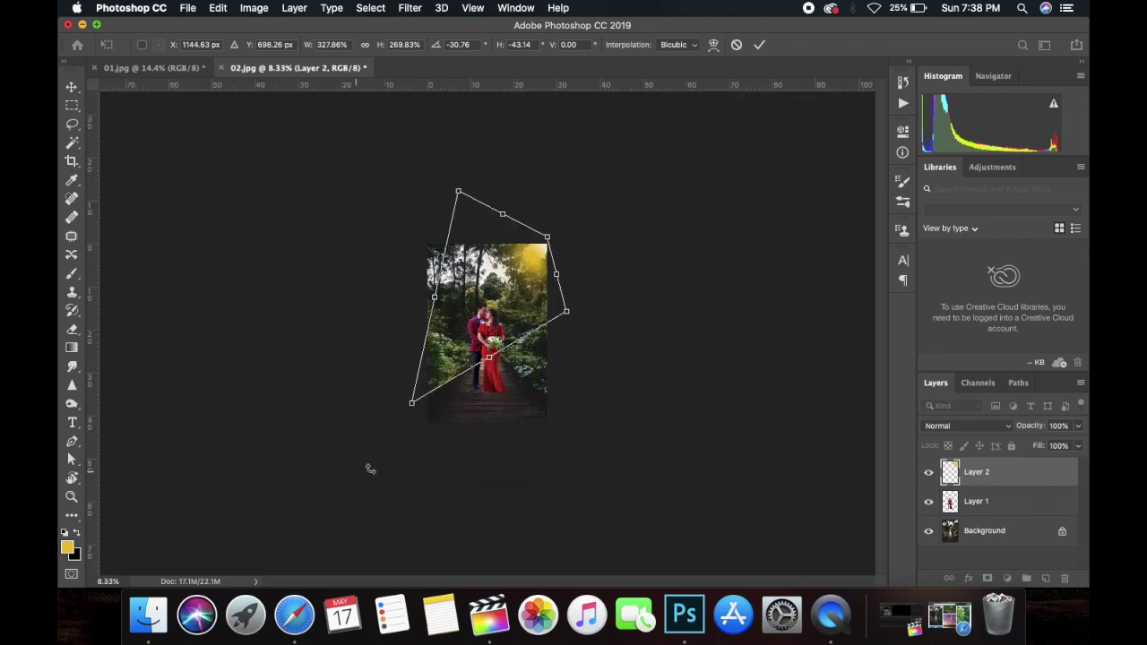
{"action": "left_click_drag", "start_coordinate": [412, 406], "coordinate": [340, 486]}
{"action": "left_click_drag", "start_coordinate": [546, 237], "coordinate": [563, 217]}
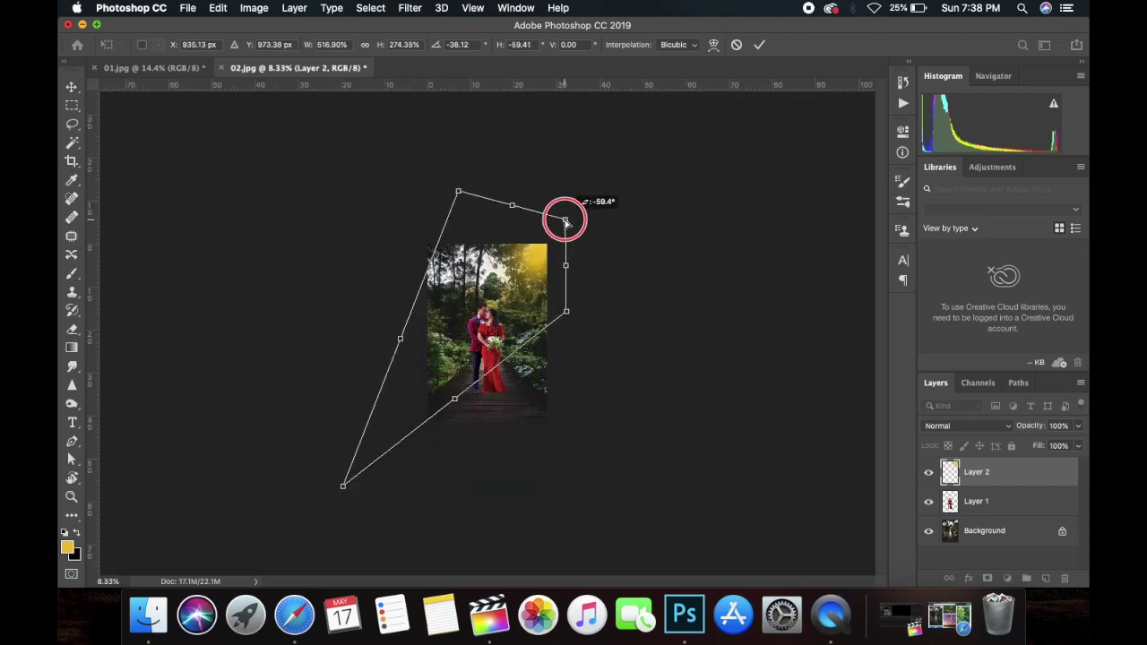
{"action": "left_click_drag", "start_coordinate": [529, 260], "coordinate": [527, 258]}
{"action": "key", "text": "Return"}
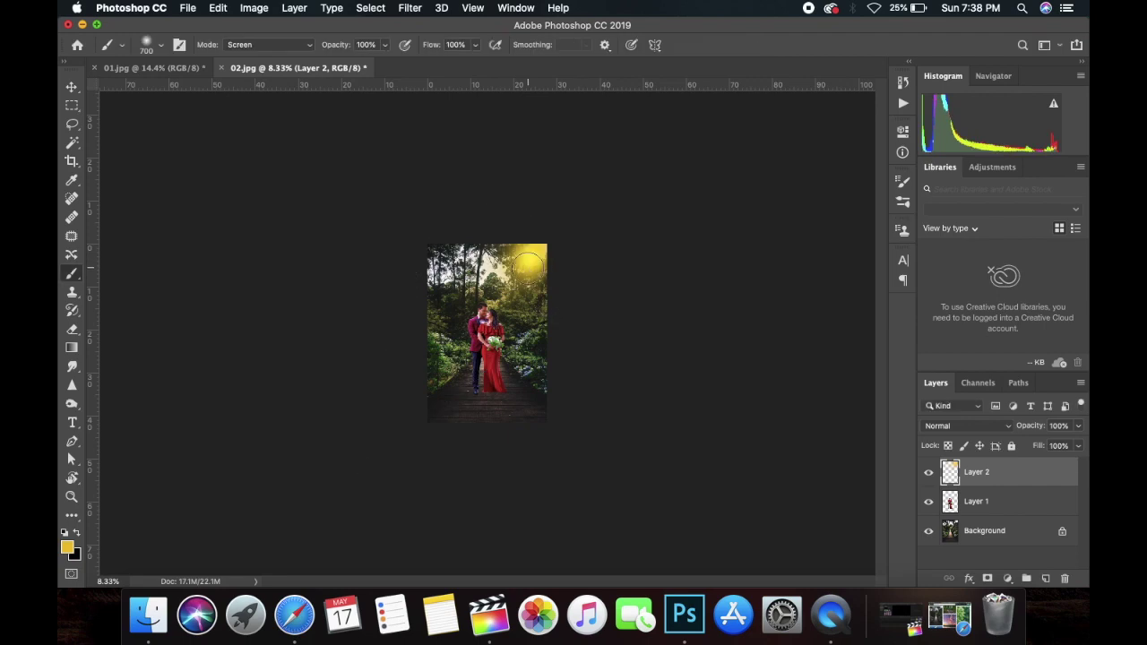
Step: Set the glow layer's blend mode to Screen
{"action": "key", "text": "super+plus"}
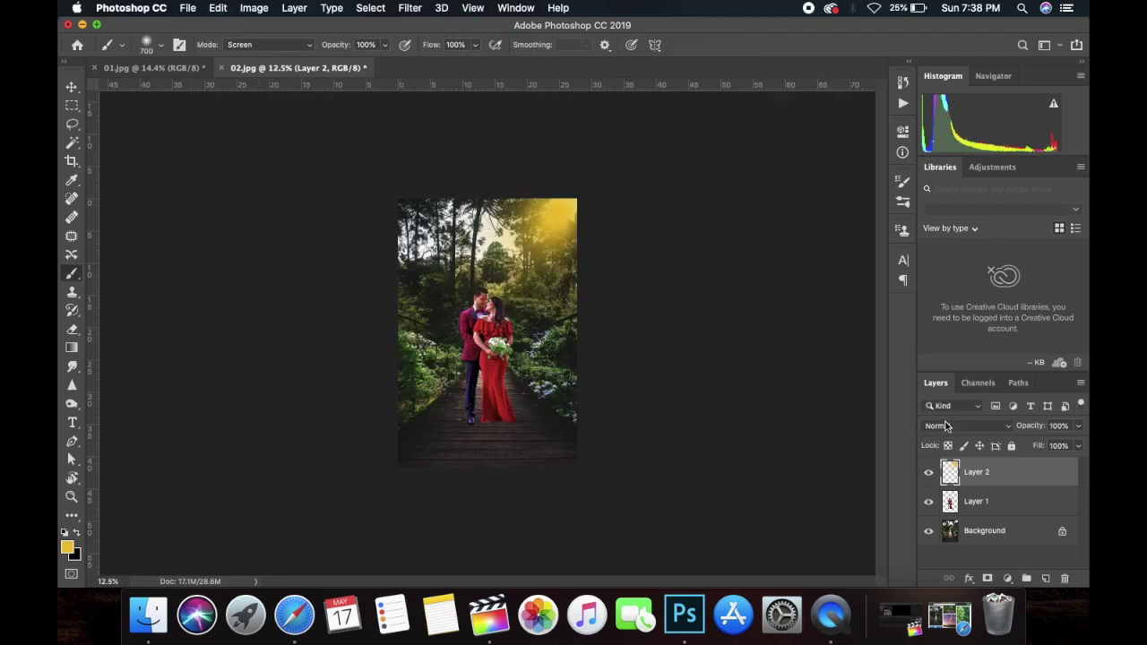
{"action": "left_click", "coordinate": [946, 425]}
{"action": "left_click", "coordinate": [951, 528]}
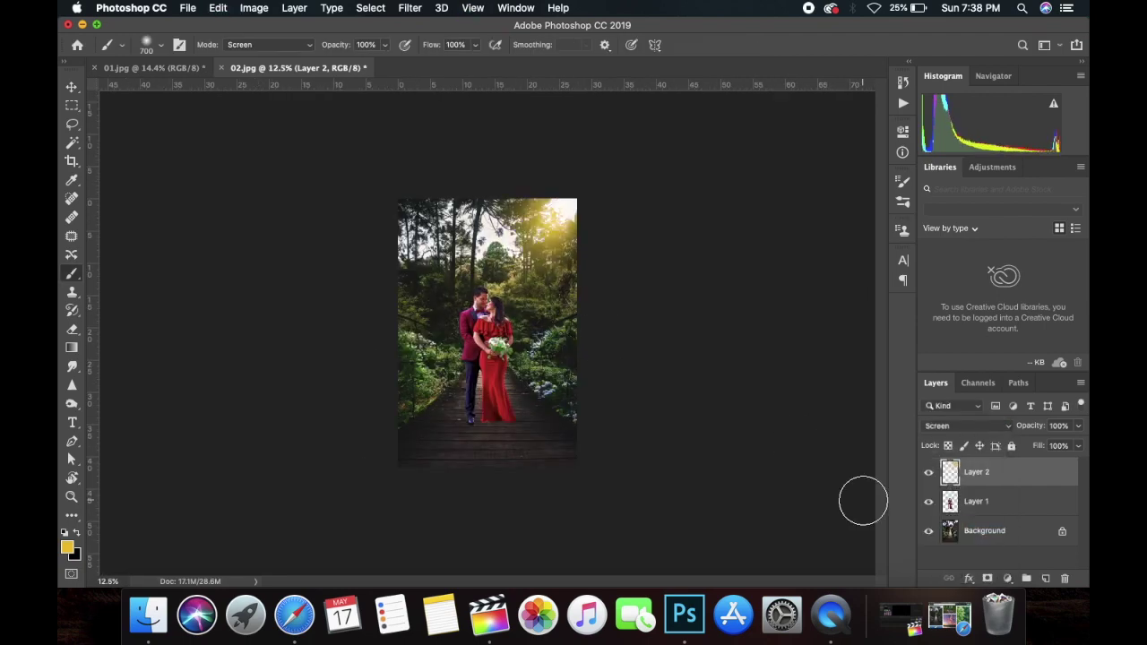
{"action": "key", "text": "super+plus"}
{"action": "key", "text": "super+plus"}
{"action": "key", "text": "super+minus"}
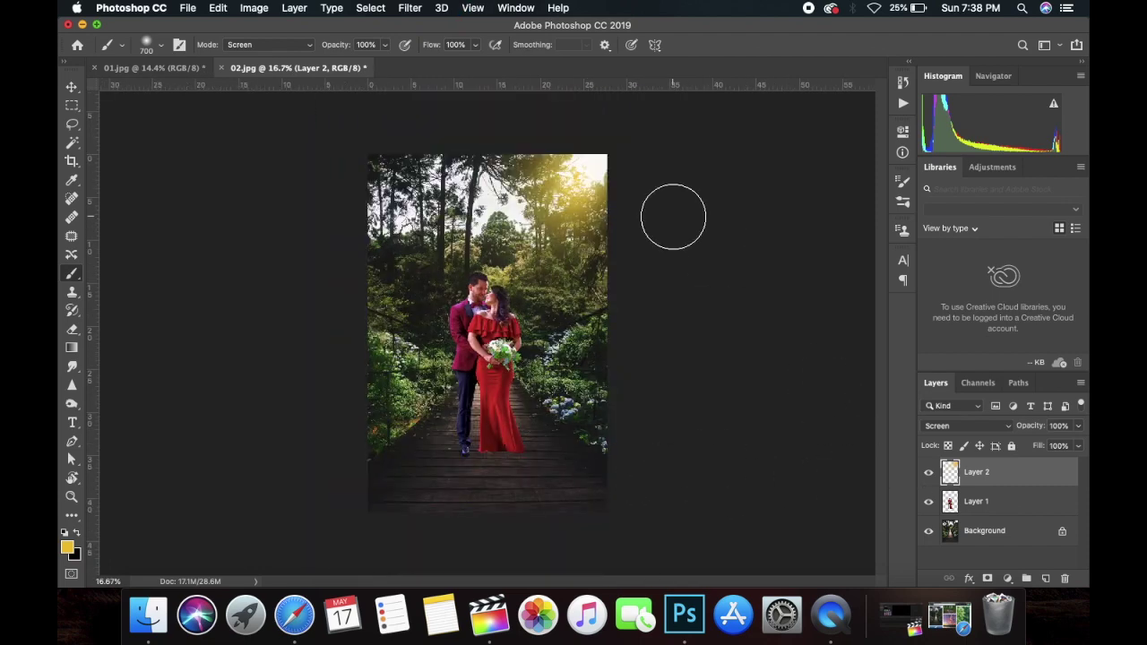
Step: Rotate the glow about -33.5 degrees and position it near the top centre of the photo
{"action": "key", "text": "super+t"}
{"action": "left_click_drag", "start_coordinate": [525, 185], "coordinate": [481, 191]}
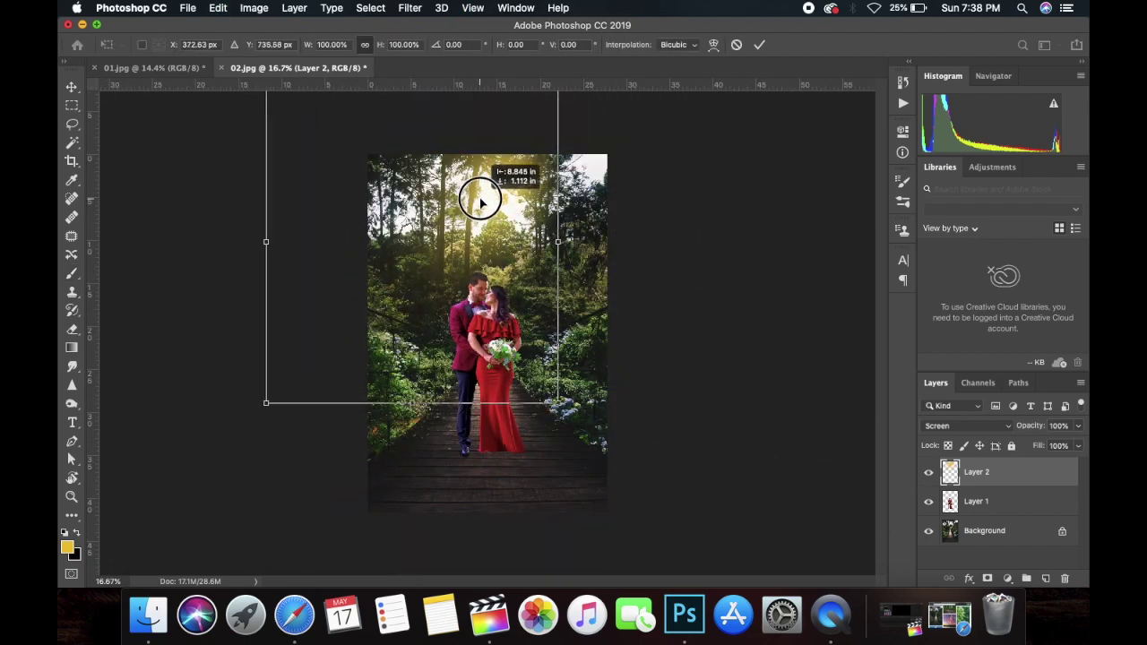
{"action": "left_click", "coordinate": [705, 248]}
{"action": "key", "text": "super+t"}
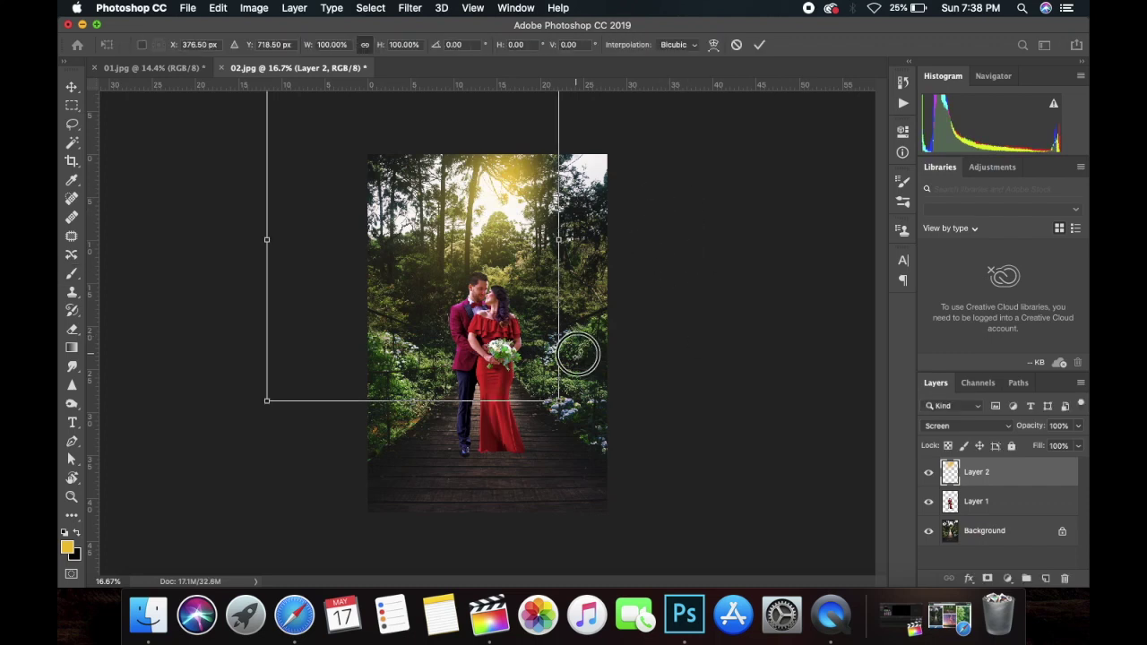
{"action": "left_click_drag", "start_coordinate": [583, 346], "coordinate": [622, 243]}
{"action": "left_click_drag", "start_coordinate": [532, 257], "coordinate": [492, 268]}
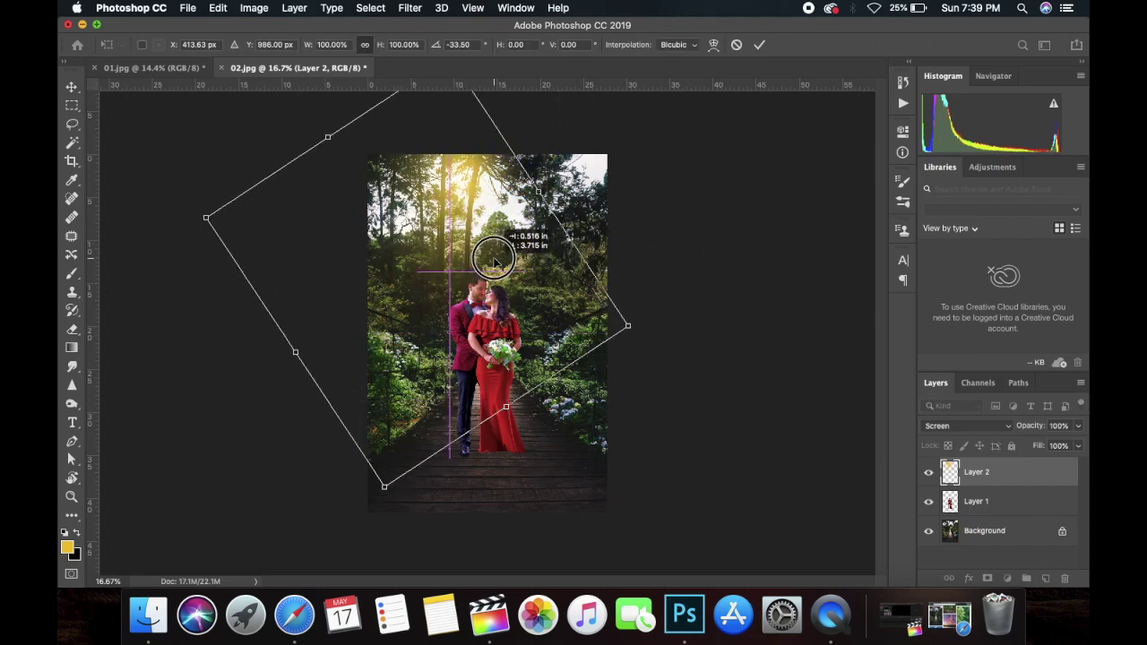
{"action": "key", "text": "Return"}
{"action": "key", "text": "b"}
{"action": "key", "text": "v"}
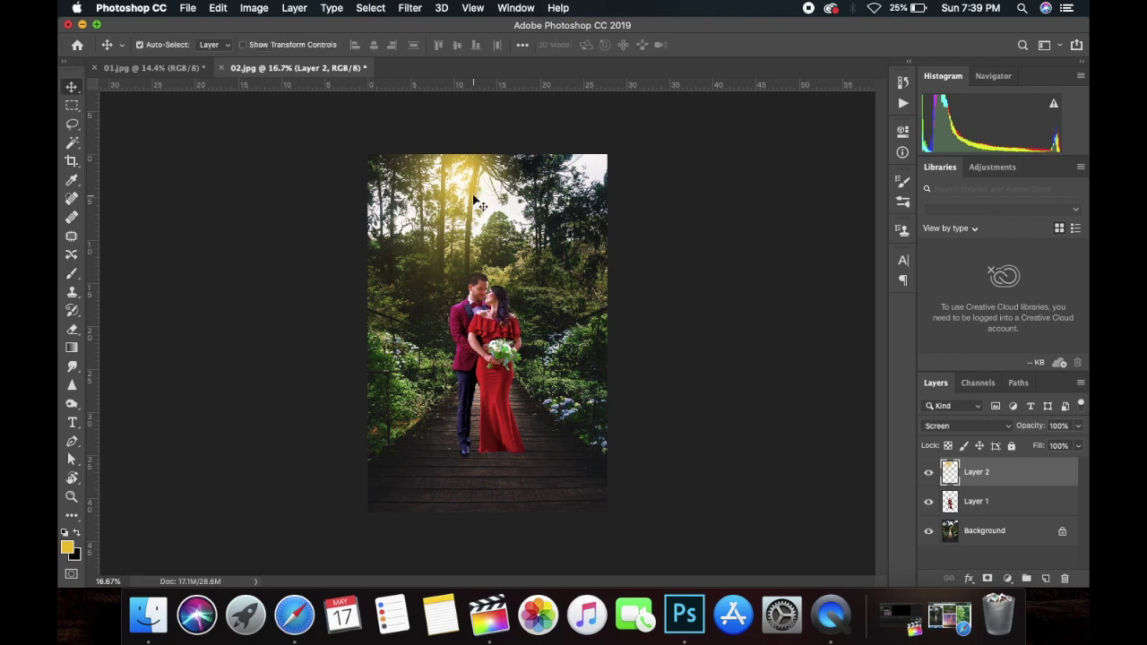
{"action": "left_click_drag", "start_coordinate": [484, 192], "coordinate": [468, 179]}
Step: Copy the couple from Layer 1 and paste it as Layer 3, nudged slightly right
{"action": "left_click", "coordinate": [494, 439]}
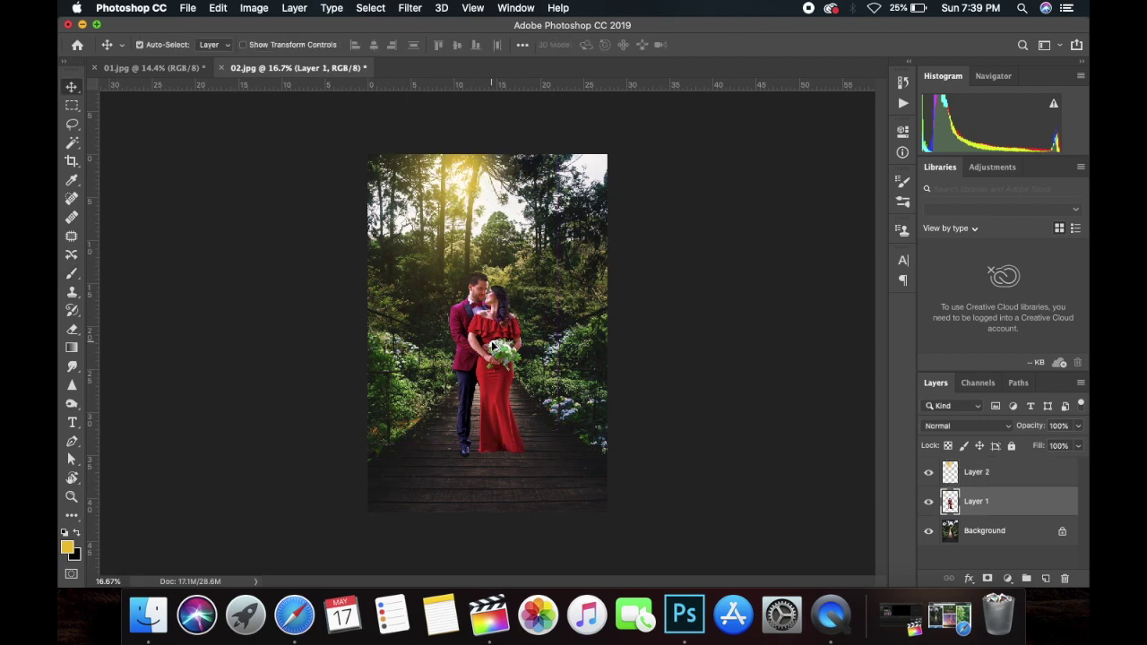
{"action": "right_click", "coordinate": [995, 504]}
{"action": "left_click", "coordinate": [1021, 519]}
{"action": "left_click", "coordinate": [1044, 579]}
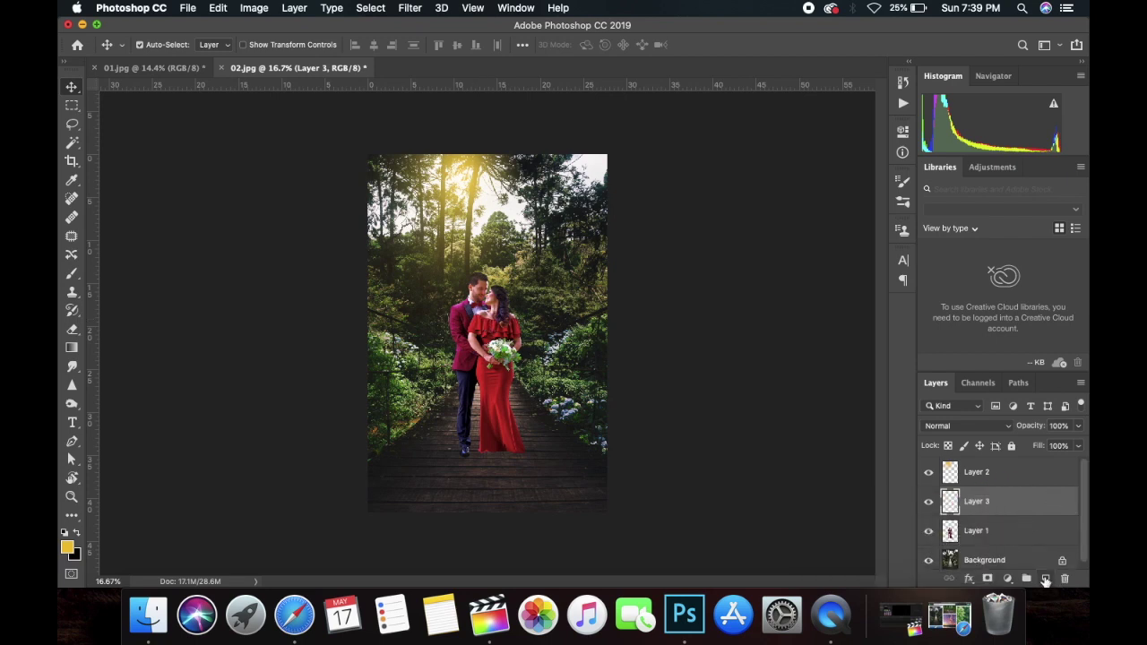
{"action": "key", "text": "super+e"}
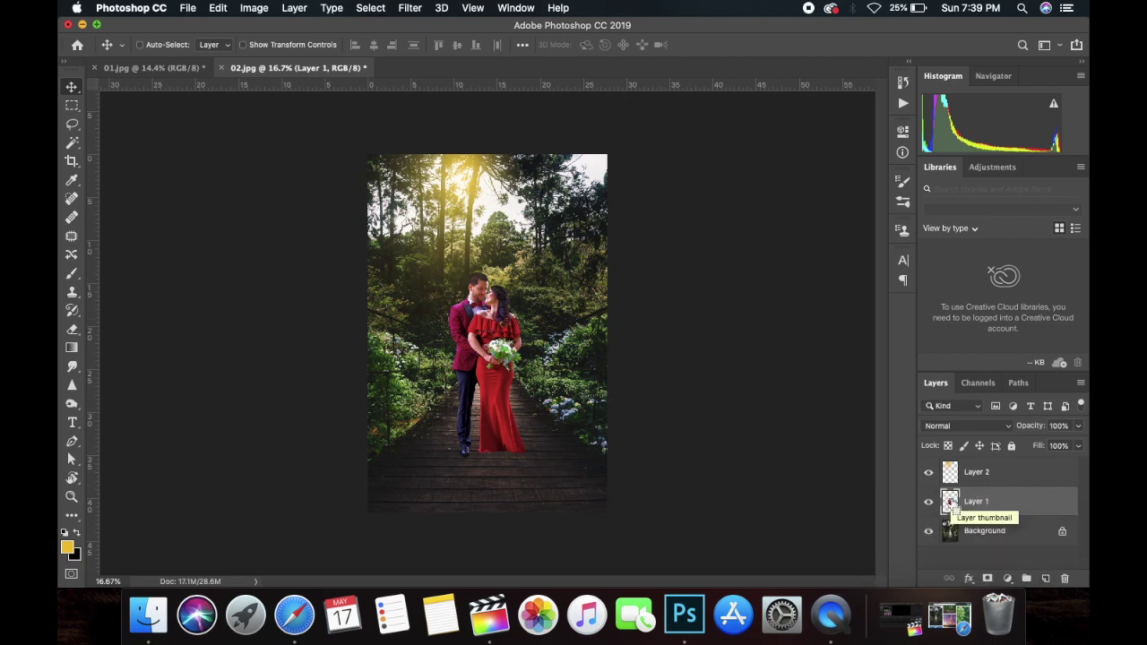
{"action": "left_click", "coordinate": [952, 503], "text": "super"}
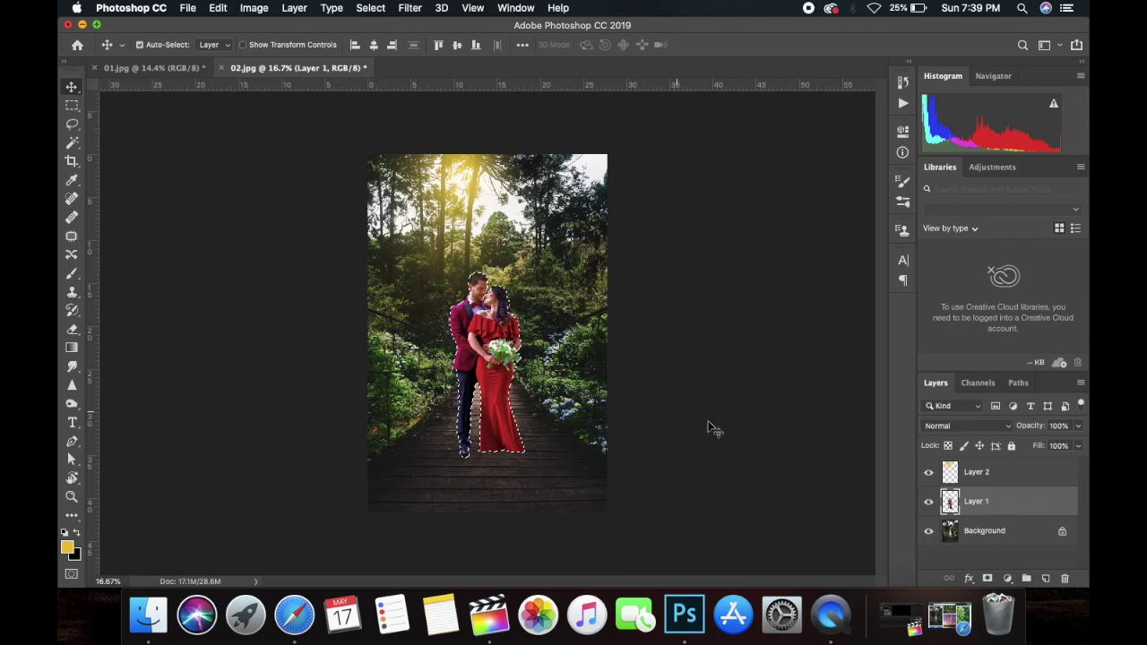
{"action": "left_click", "coordinate": [188, 8]}
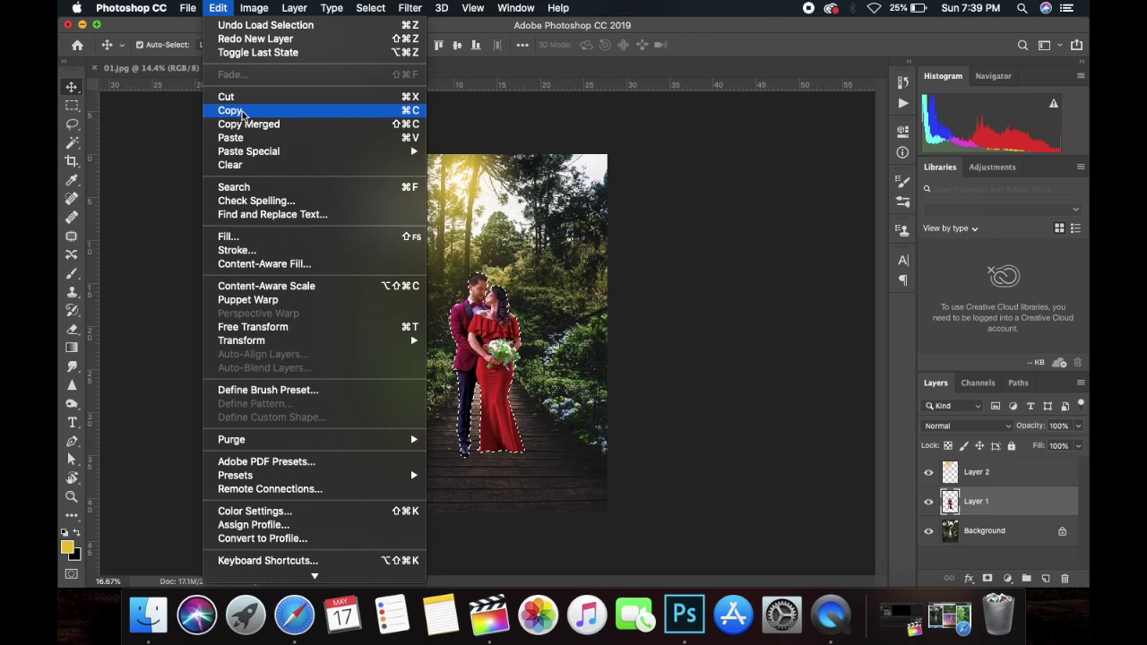
{"action": "left_click", "coordinate": [231, 110]}
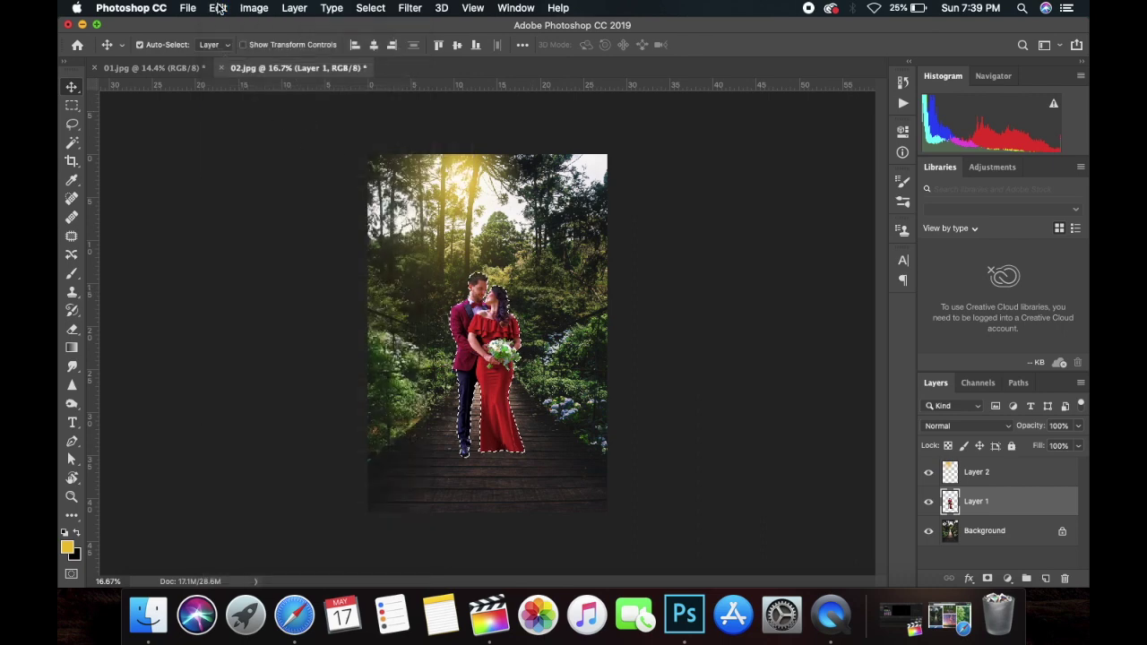
{"action": "left_click", "coordinate": [218, 8]}
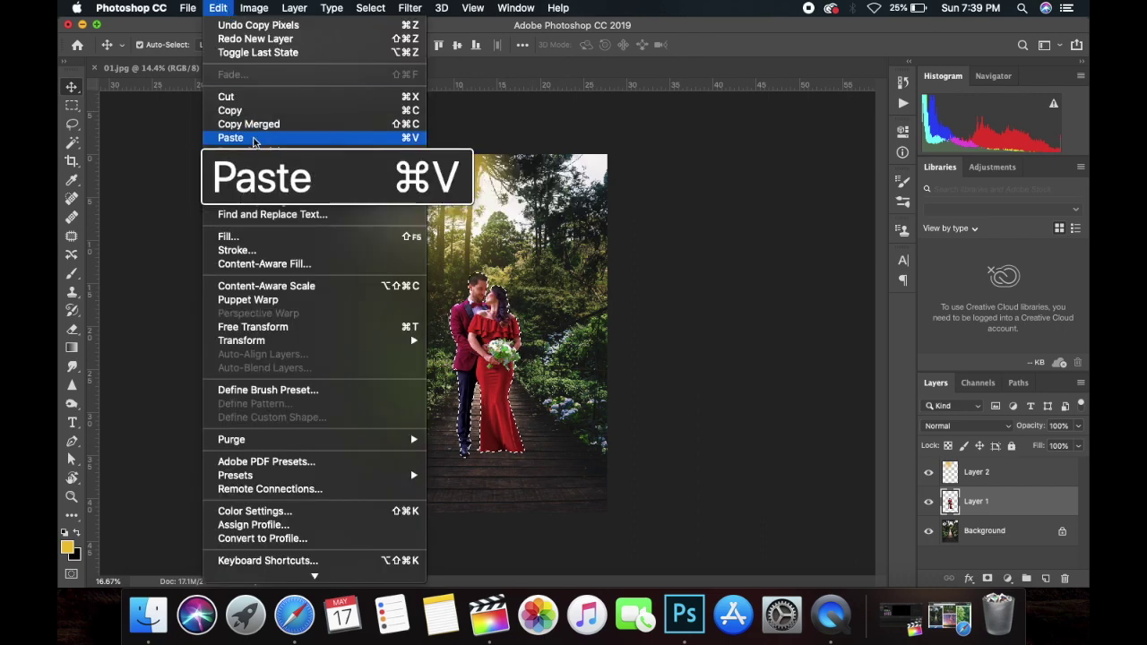
{"action": "left_click", "coordinate": [231, 132]}
{"action": "left_click_drag", "start_coordinate": [492, 343], "coordinate": [514, 346]}
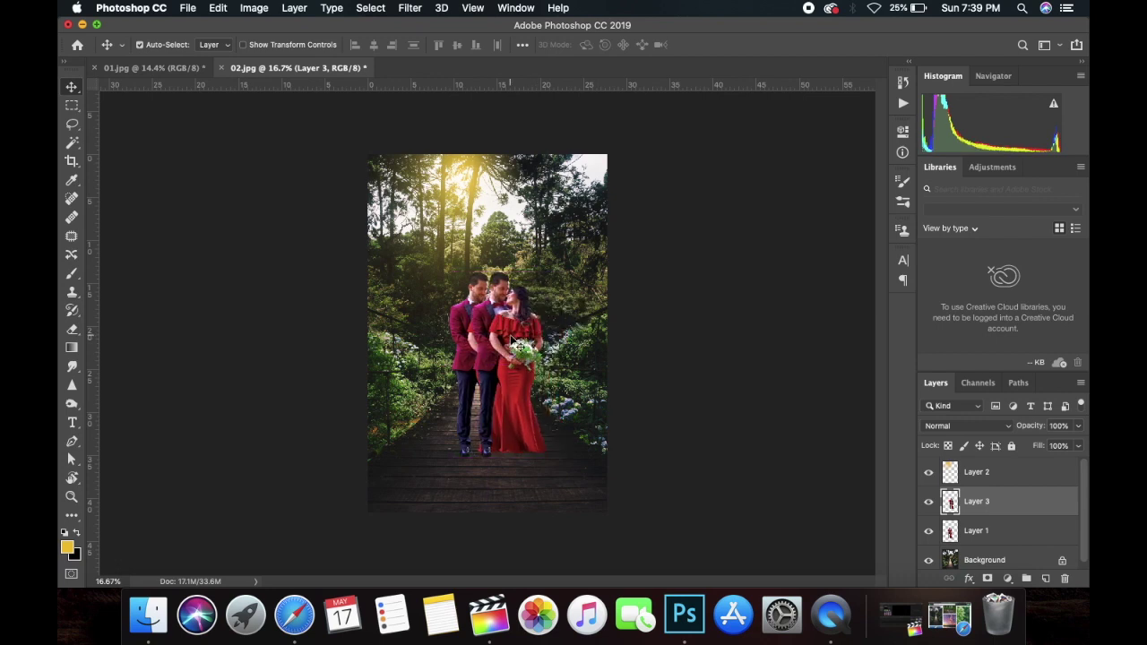
Step: Flip the couple copy horizontally, rotate it 180°, and move it below their feet
{"action": "key", "text": "super+t"}
{"action": "right_click", "coordinate": [509, 321]}
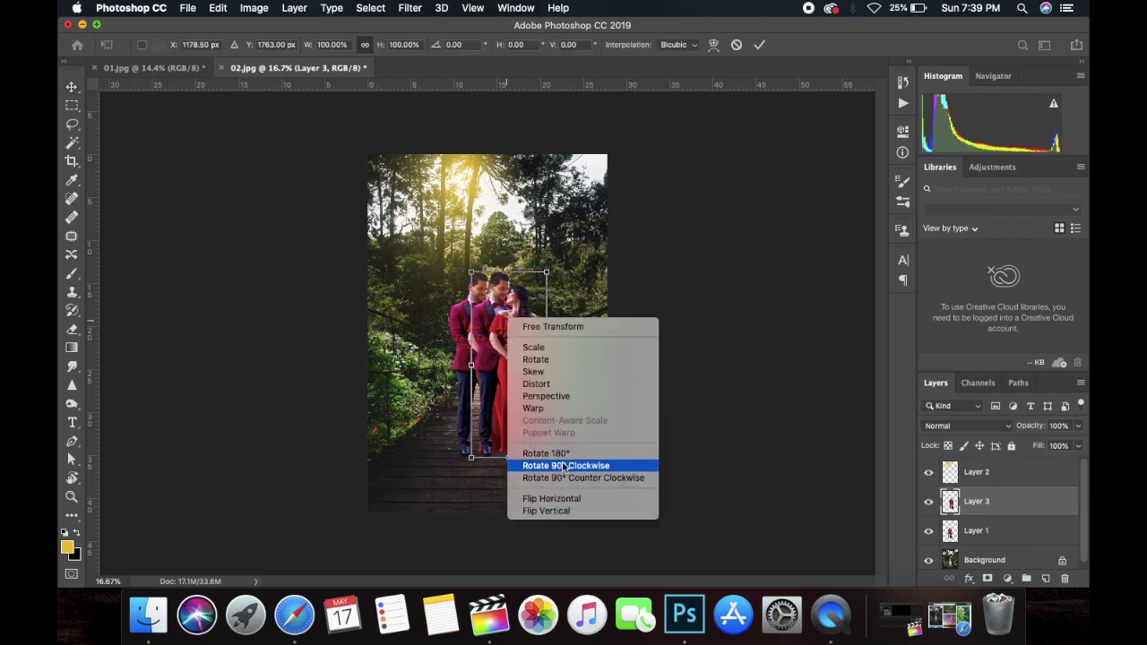
{"action": "left_click", "coordinate": [555, 503]}
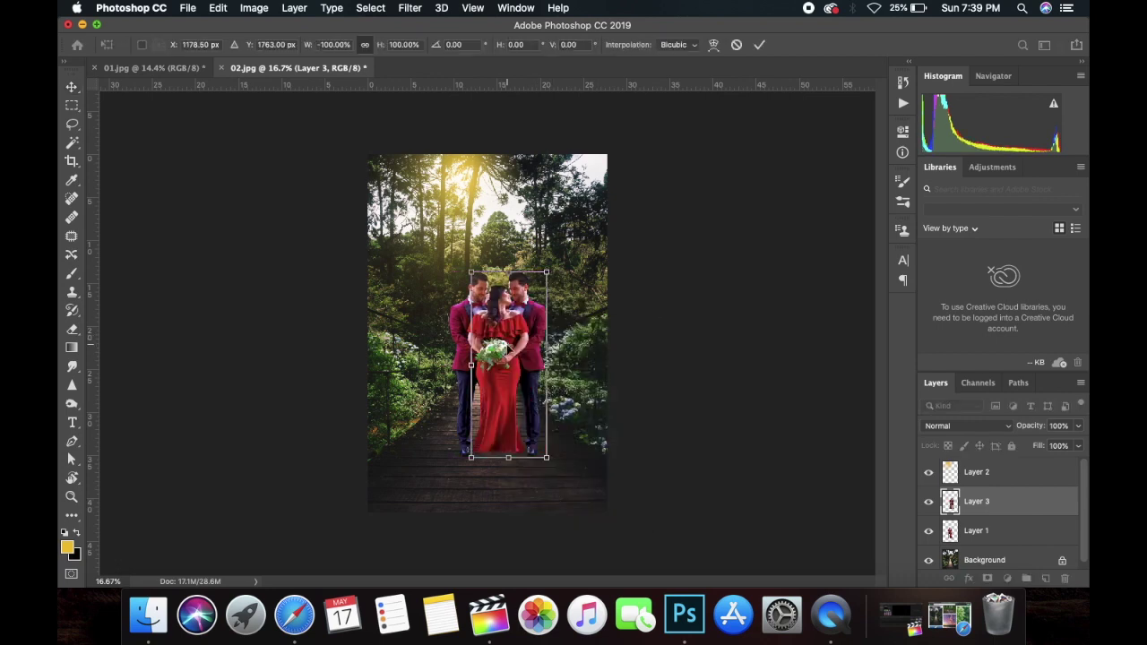
{"action": "right_click", "coordinate": [515, 342]}
{"action": "left_click", "coordinate": [537, 475]}
{"action": "left_click_drag", "start_coordinate": [517, 340], "coordinate": [503, 518]}
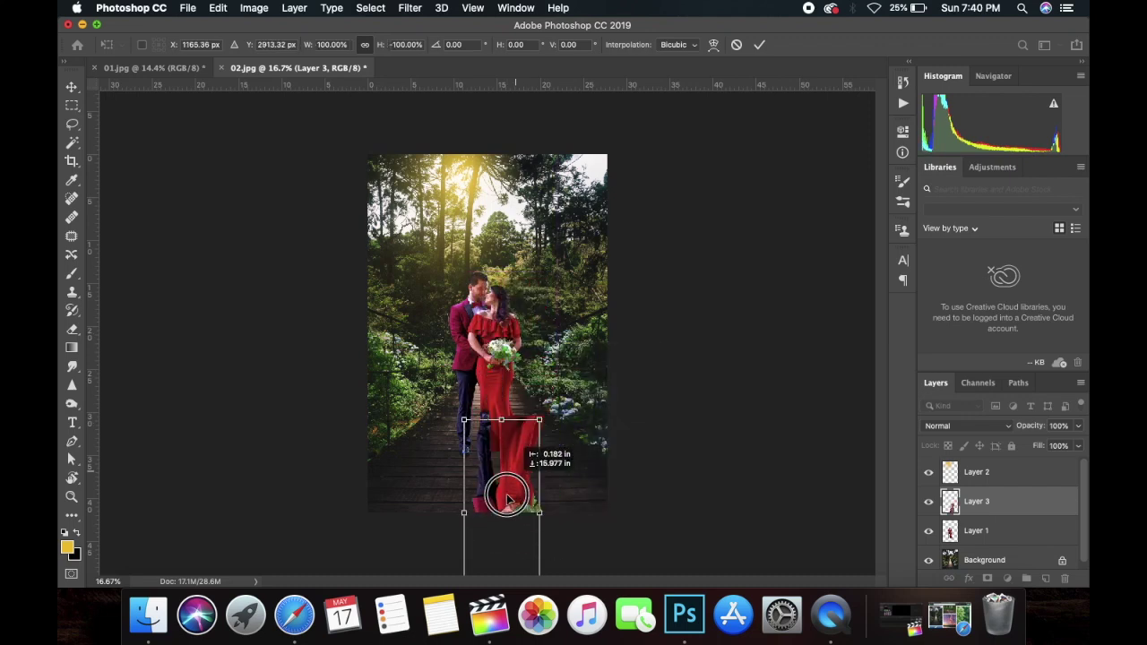
{"action": "key", "text": "Return"}
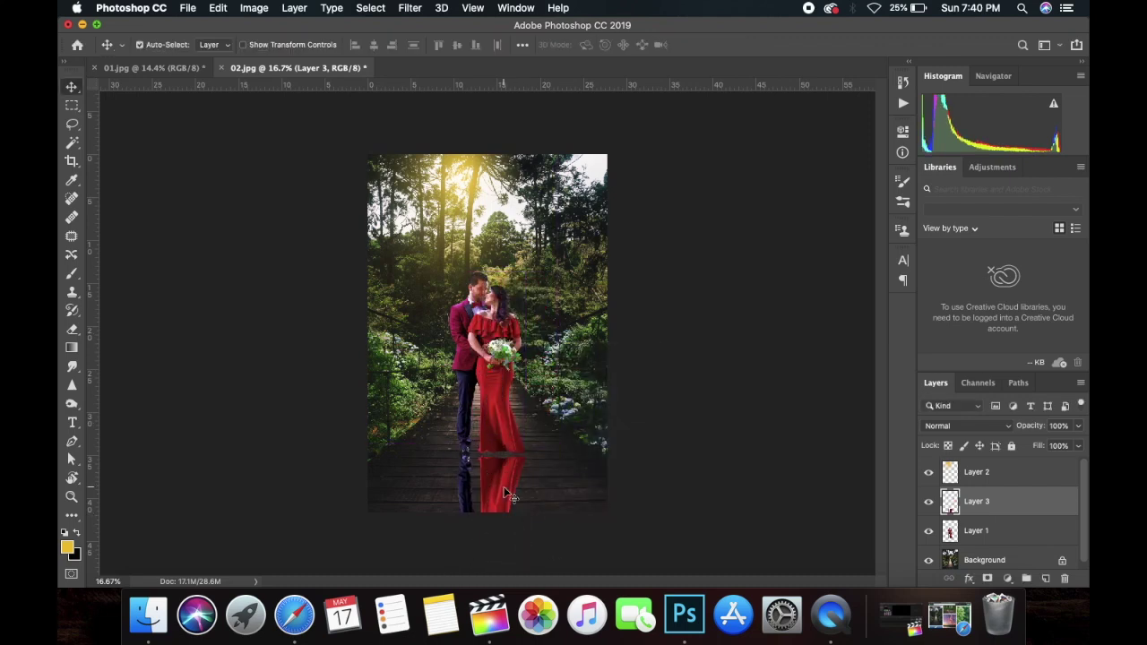
Step: Distort the reflection's bottom corners outward to give it perspective on the boardwalk
{"action": "key", "text": "ctrl+t"}
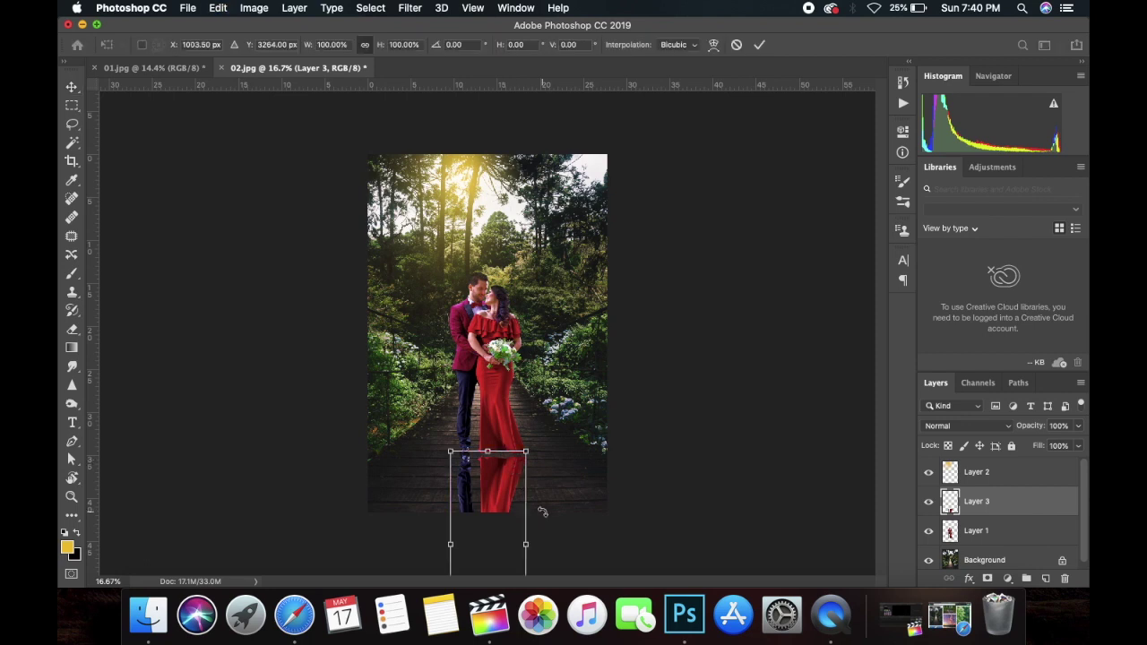
{"action": "key", "text": "ctrl+minus"}
{"action": "key", "text": "ctrl+minus"}
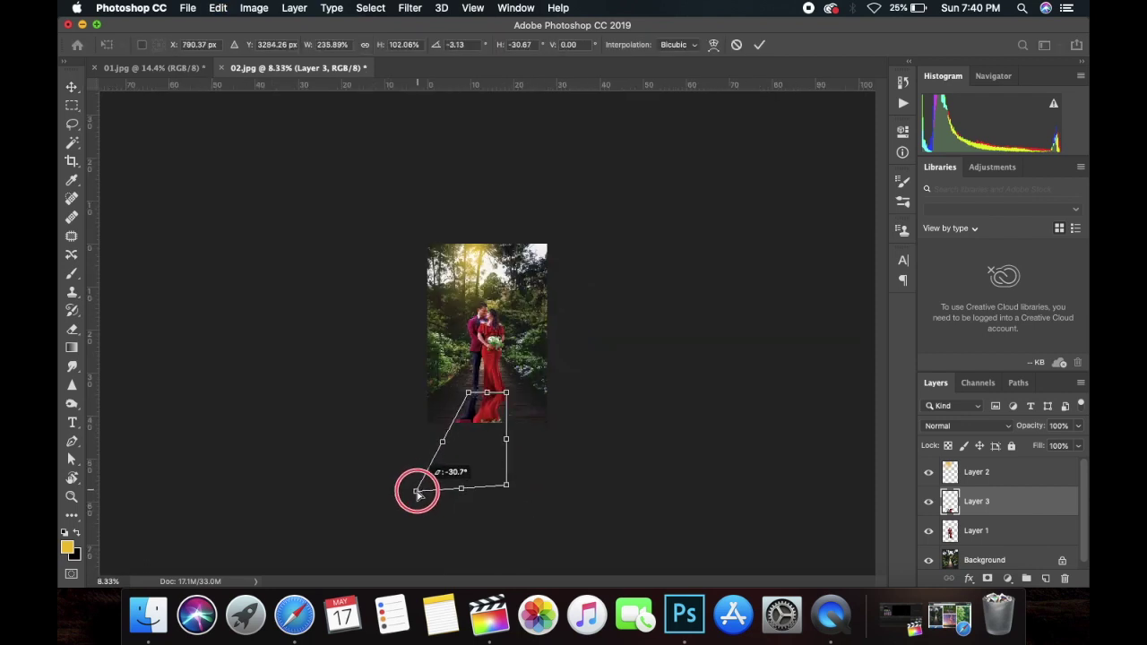
{"action": "left_click_drag", "start_coordinate": [467, 485], "coordinate": [415, 494]}
{"action": "left_click_drag", "start_coordinate": [506, 487], "coordinate": [555, 486]}
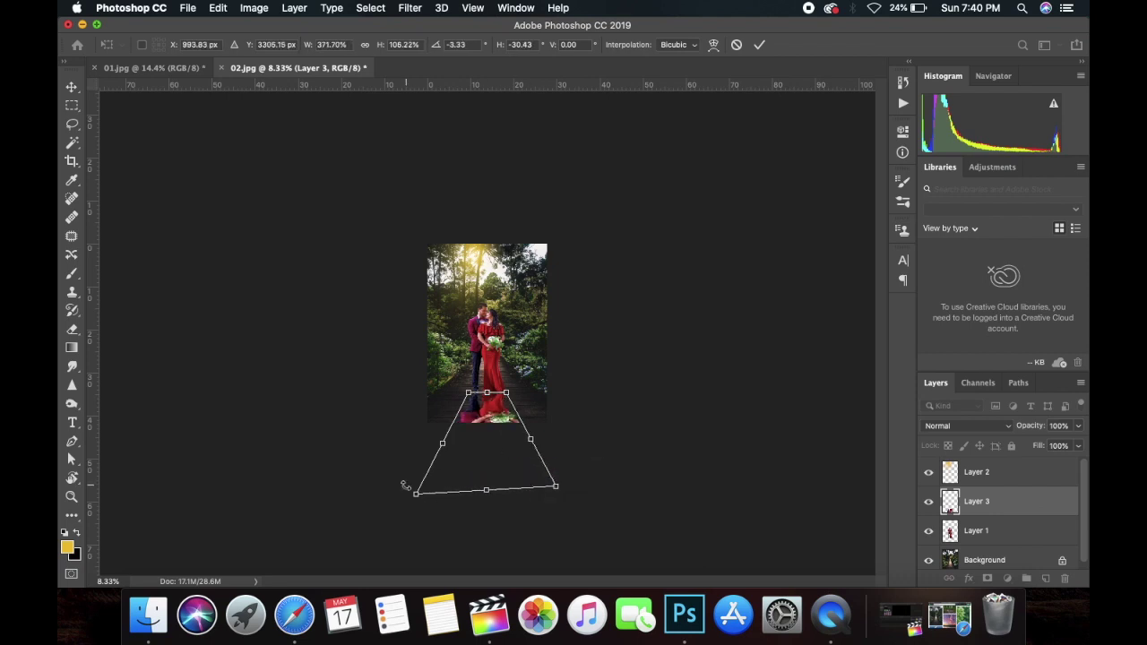
{"action": "left_click_drag", "start_coordinate": [415, 494], "coordinate": [464, 499]}
{"action": "left_click_drag", "start_coordinate": [556, 486], "coordinate": [578, 499]}
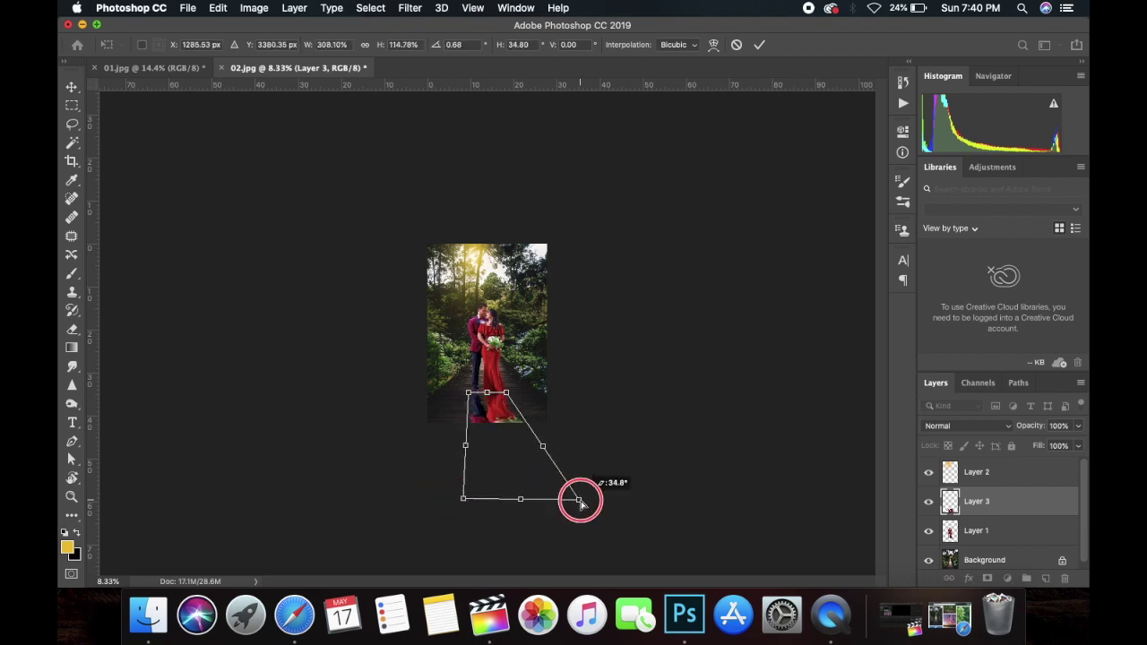
{"action": "key", "text": "Return"}
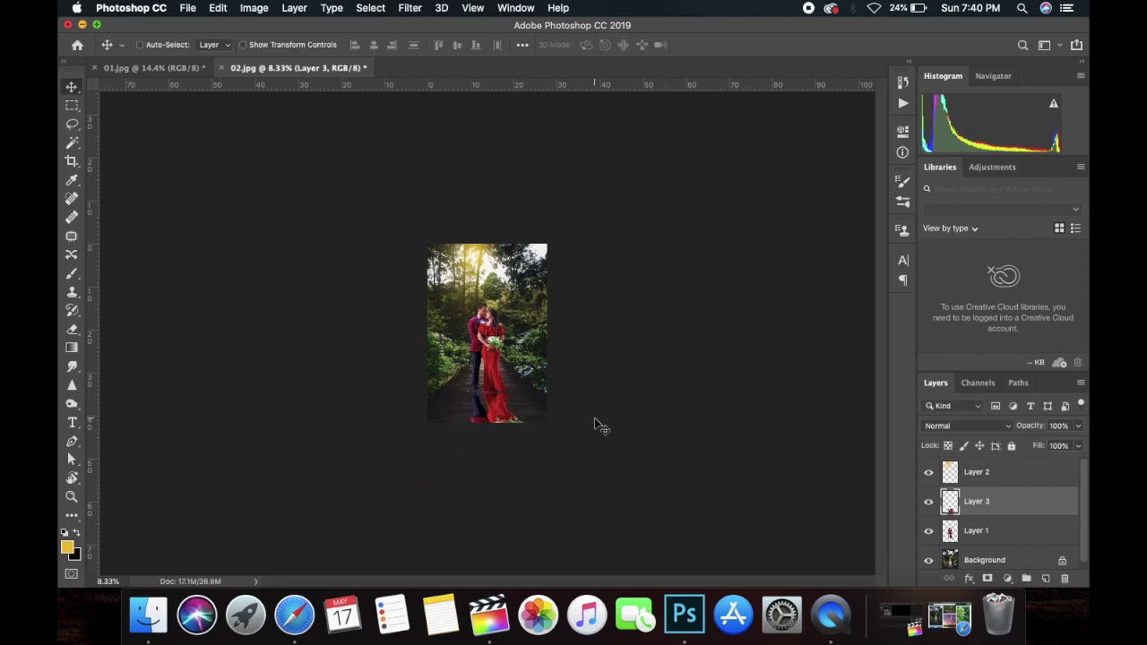
{"action": "key", "text": "super+plus"}
{"action": "key", "text": "super"}
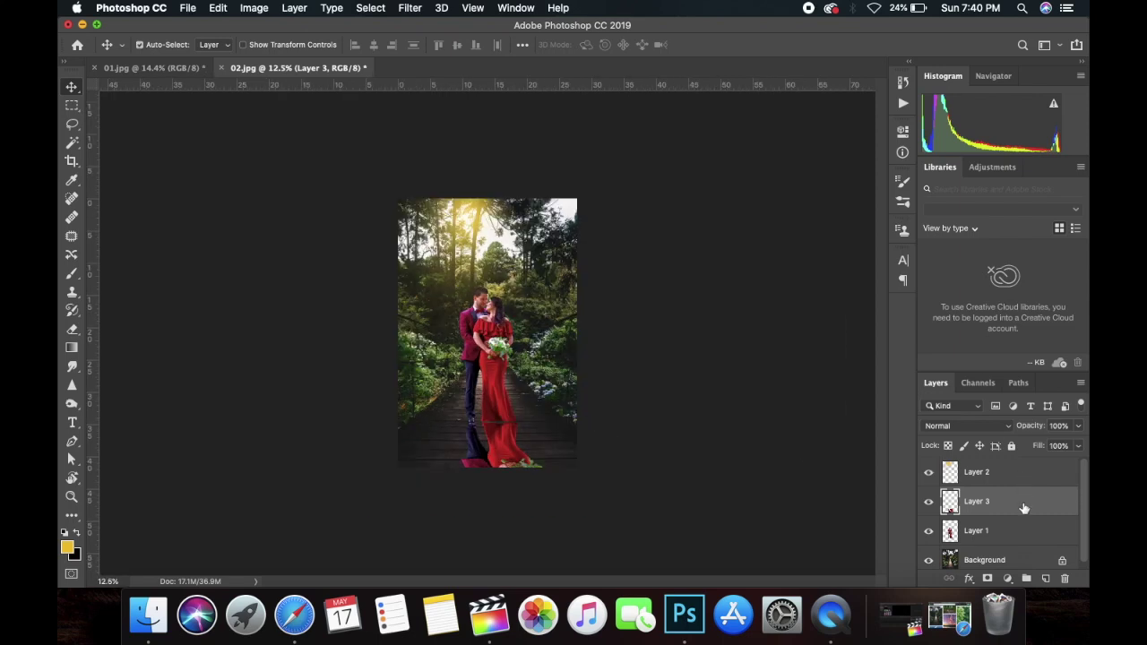
Step: Fill Layer 3's couple outline with the black background colour, then deselect
{"action": "left_click", "coordinate": [949, 502], "text": "super"}
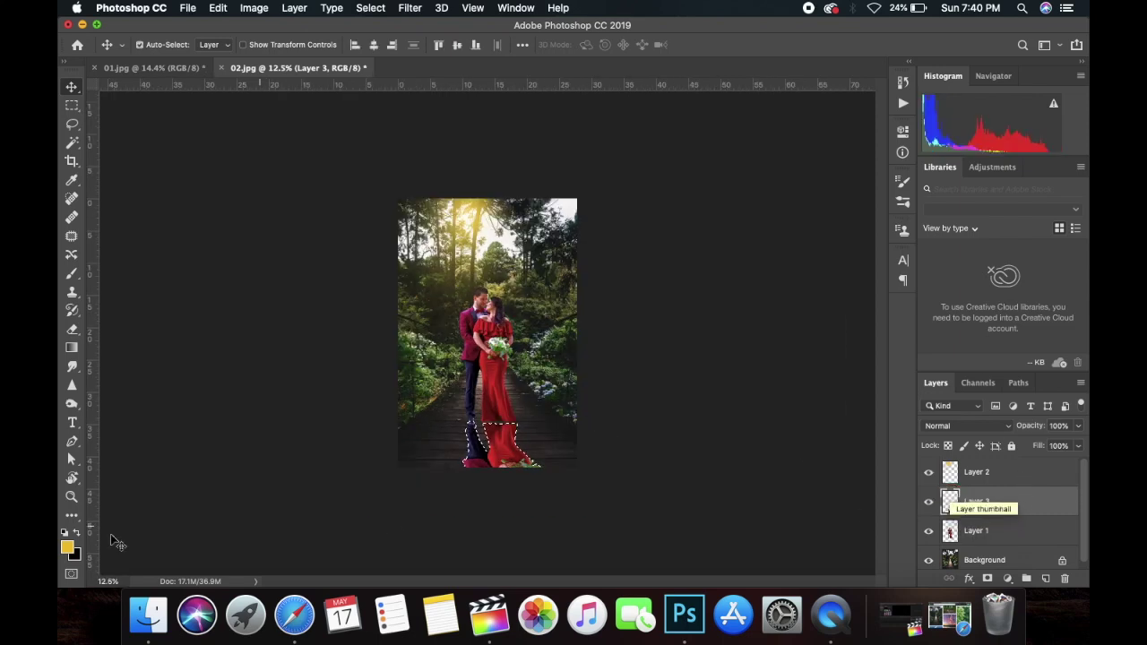
{"action": "left_click", "coordinate": [75, 555]}
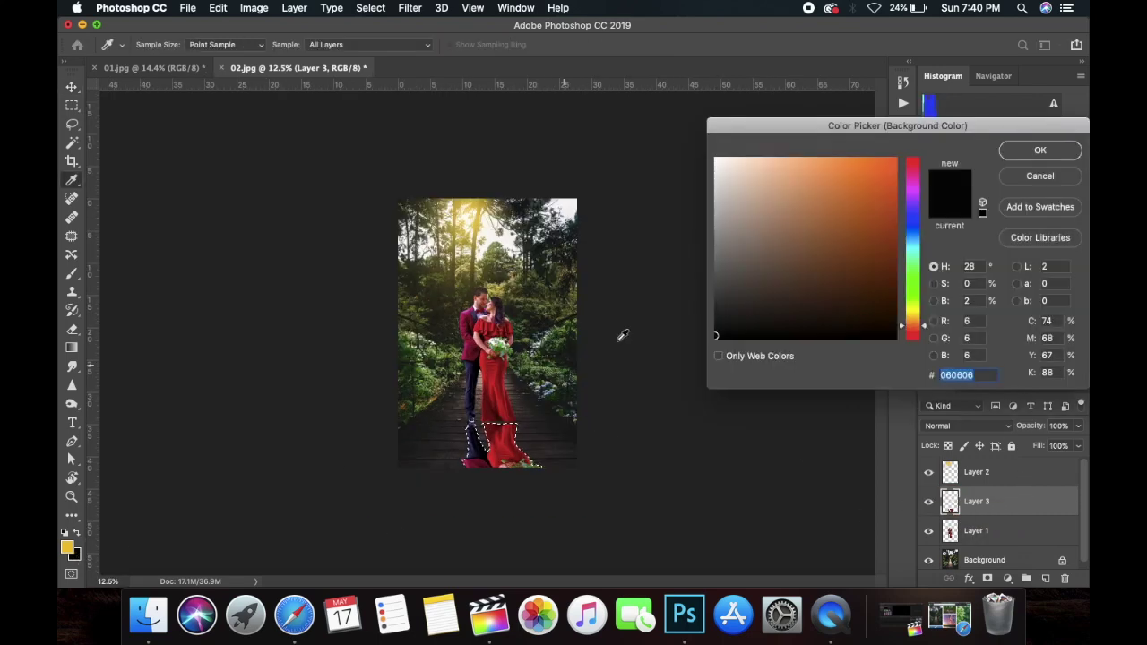
{"action": "left_click", "coordinate": [1039, 150]}
{"action": "key", "text": "super+BackSpace"}
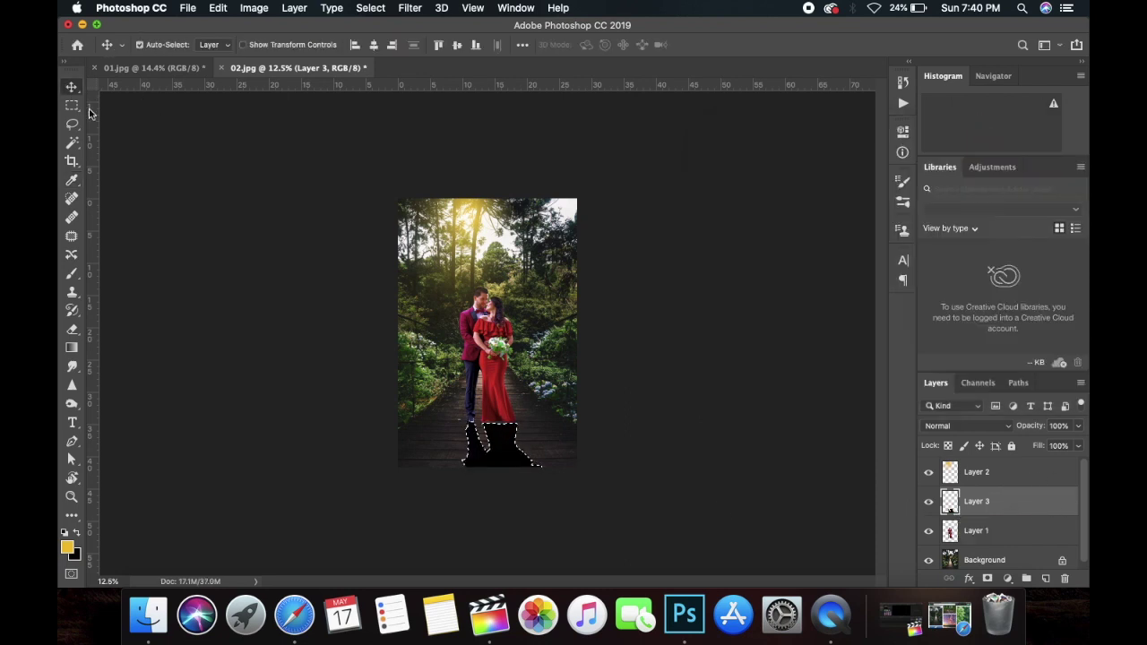
{"action": "key", "text": "super+d"}
{"action": "left_click", "coordinate": [551, 291]}
{"action": "left_click", "coordinate": [485, 384]}
{"action": "left_click", "coordinate": [547, 442]}
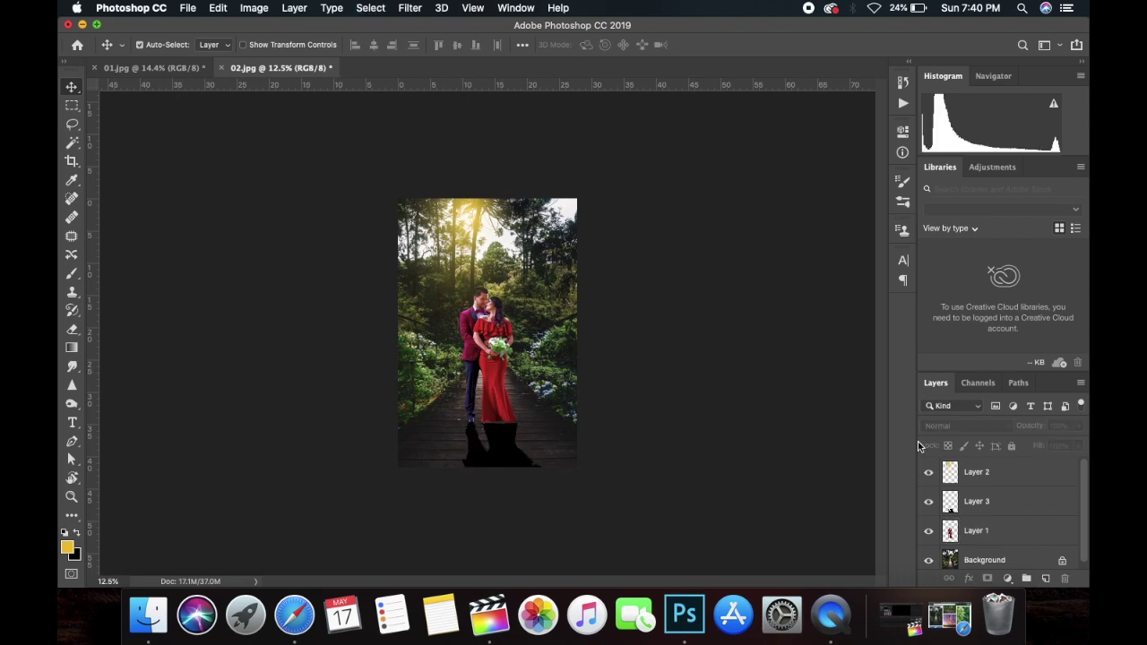
Step: Lower the black shadow layer to 37% opacity and taper it into perspective
{"action": "left_click", "coordinate": [1003, 500]}
{"action": "left_click", "coordinate": [1078, 425]}
{"action": "left_click_drag", "start_coordinate": [1080, 445], "coordinate": [1044, 446]}
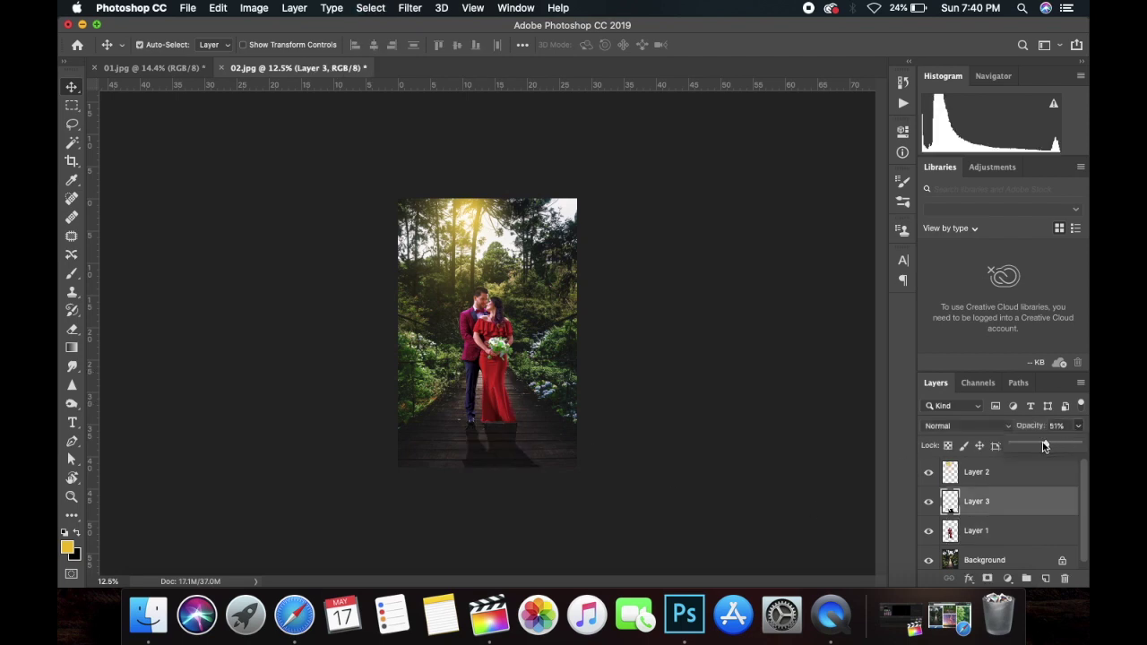
{"action": "key", "text": "super+t"}
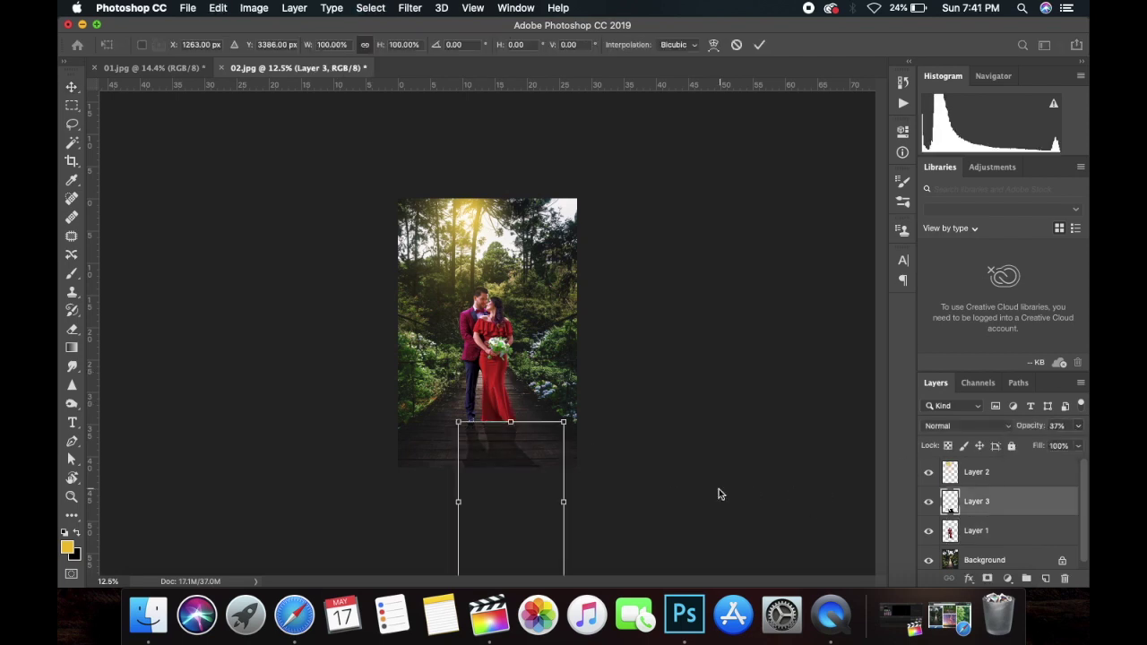
{"action": "key", "text": "super+minus"}
{"action": "mouse_move", "coordinate": [536, 500]}
{"action": "left_mouse_down"}
{"action": "mouse_move", "coordinate": [479, 486]}
{"action": "mouse_move", "coordinate": [540, 481]}
{"action": "mouse_move", "coordinate": [468, 489]}
{"action": "mouse_move", "coordinate": [511, 479]}
{"action": "left_mouse_up"}
{"action": "key", "text": "Return"}
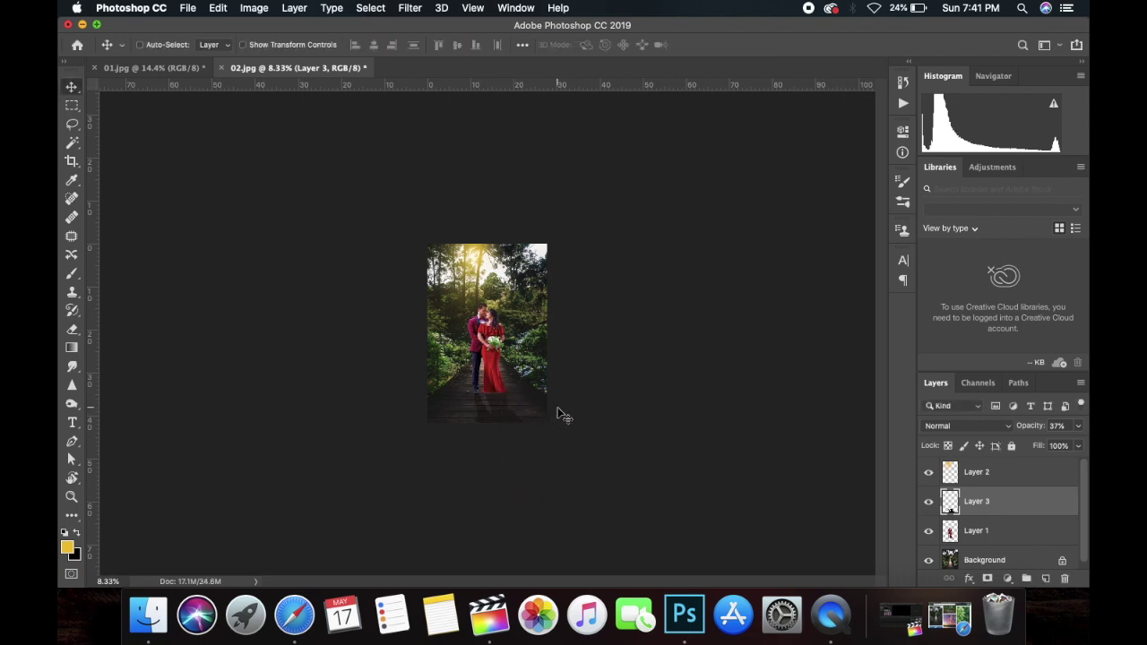
Step: Move the shadow up so it meets the couple's feet
{"action": "key", "text": "super+equal"}
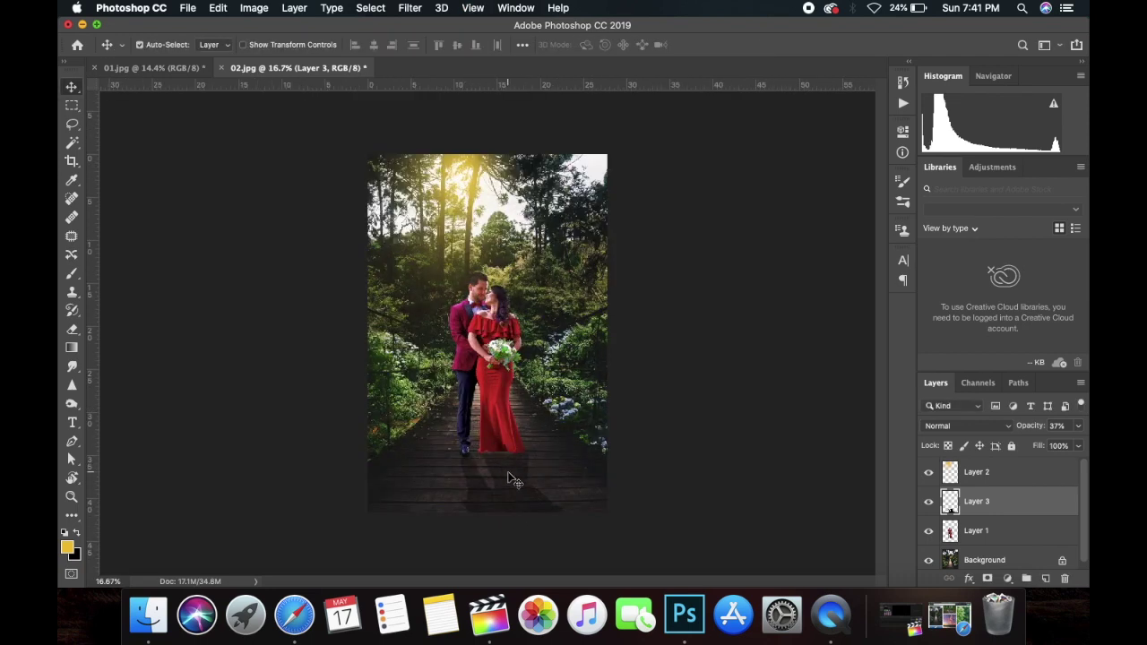
{"action": "key", "text": "super+t"}
{"action": "mouse_move", "coordinate": [511, 484]}
{"action": "left_mouse_down"}
{"action": "mouse_move", "coordinate": [512, 474]}
{"action": "mouse_move", "coordinate": [551, 482]}
{"action": "left_mouse_up"}
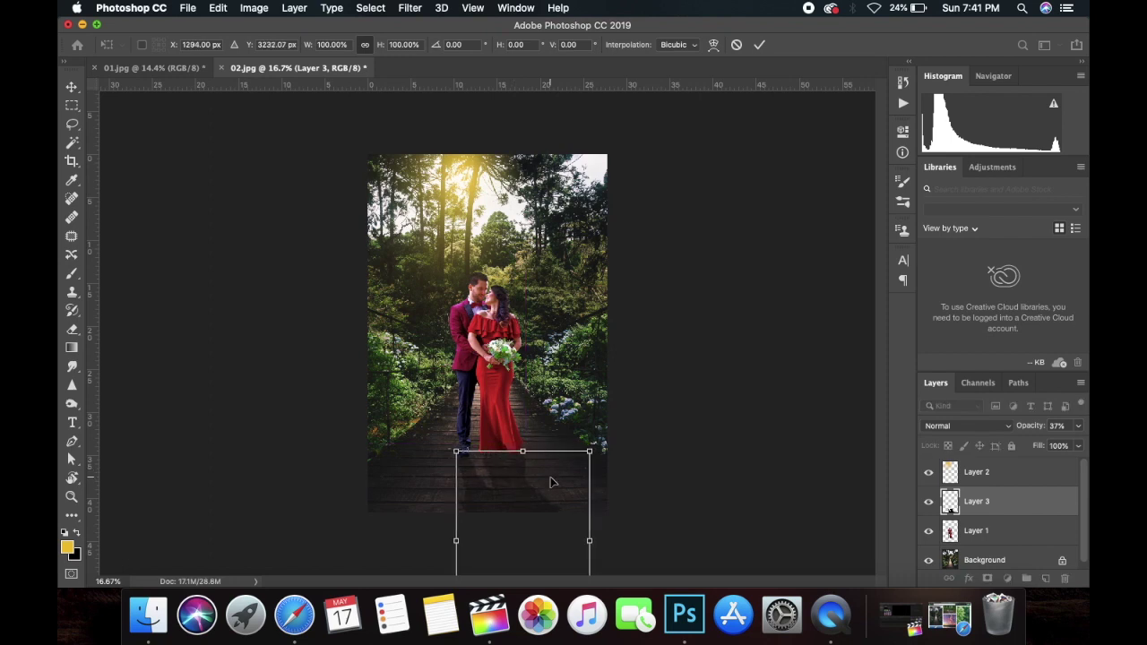
{"action": "key", "text": "Return"}
Step: Skew the shadow diagonally across the boardwalk and zoom in to check it
{"action": "key", "text": "super+t"}
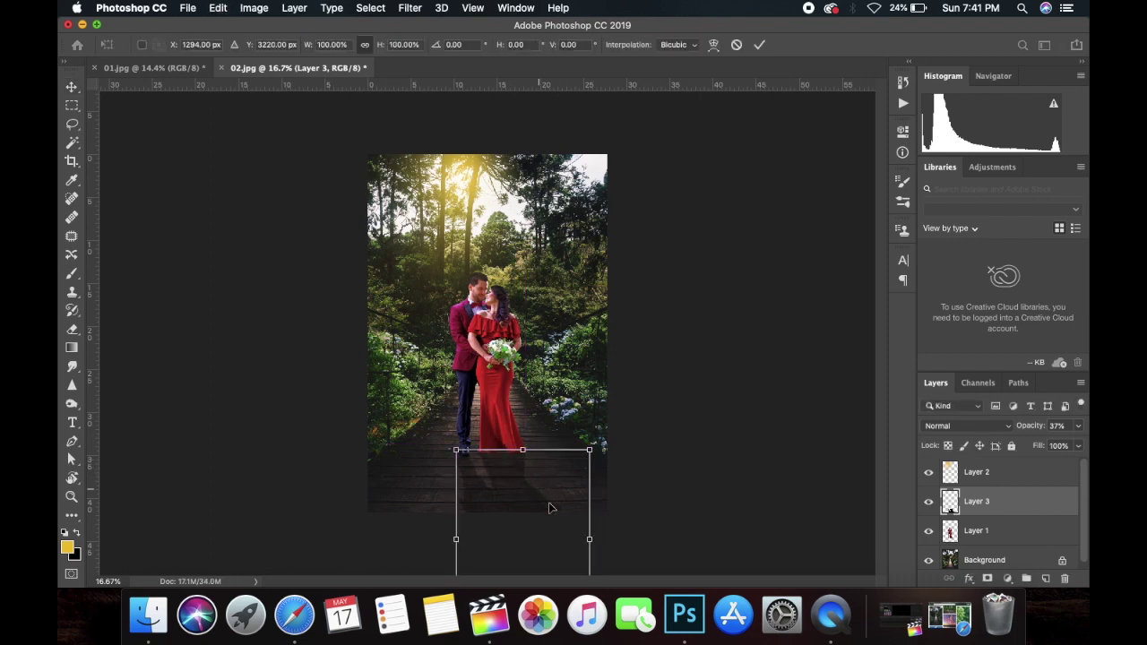
{"action": "key", "text": "super+minus"}
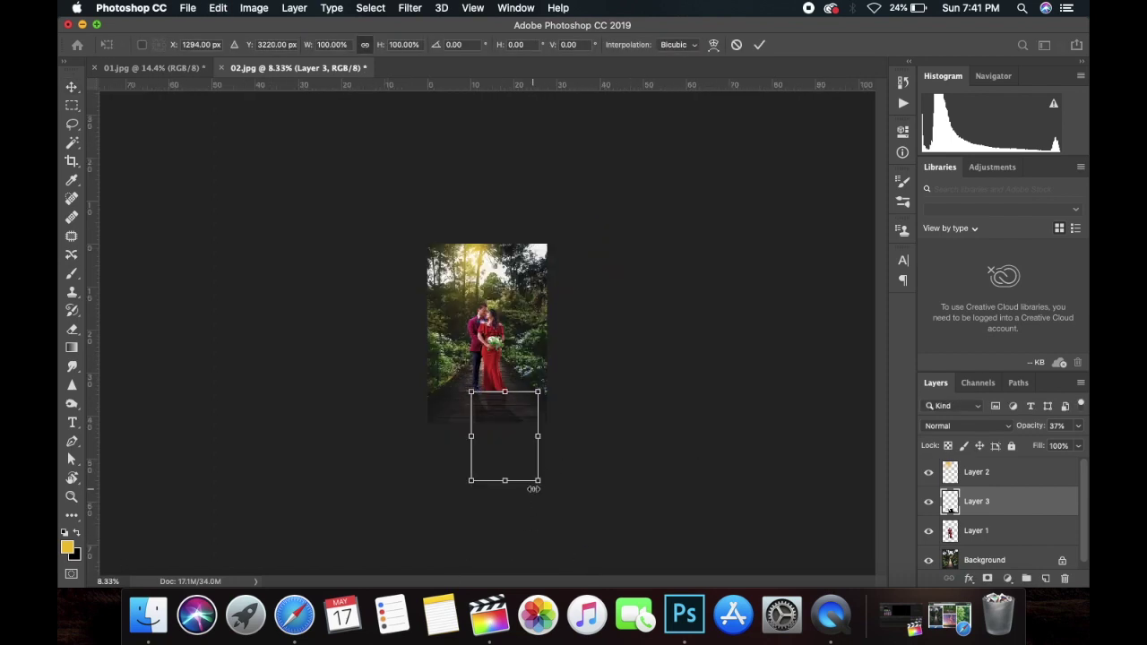
{"action": "mouse_move", "coordinate": [541, 483]}
{"action": "left_mouse_down"}
{"action": "mouse_move", "coordinate": [589, 482]}
{"action": "mouse_move", "coordinate": [507, 468]}
{"action": "left_mouse_up"}
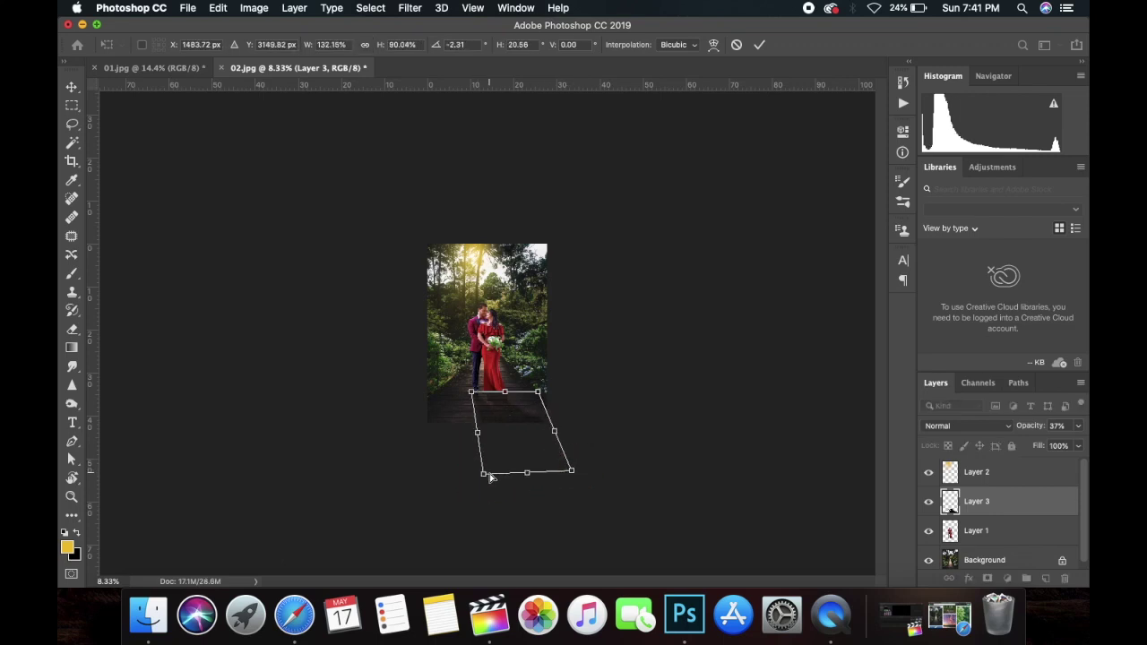
{"action": "left_click_drag", "start_coordinate": [507, 468], "coordinate": [564, 464]}
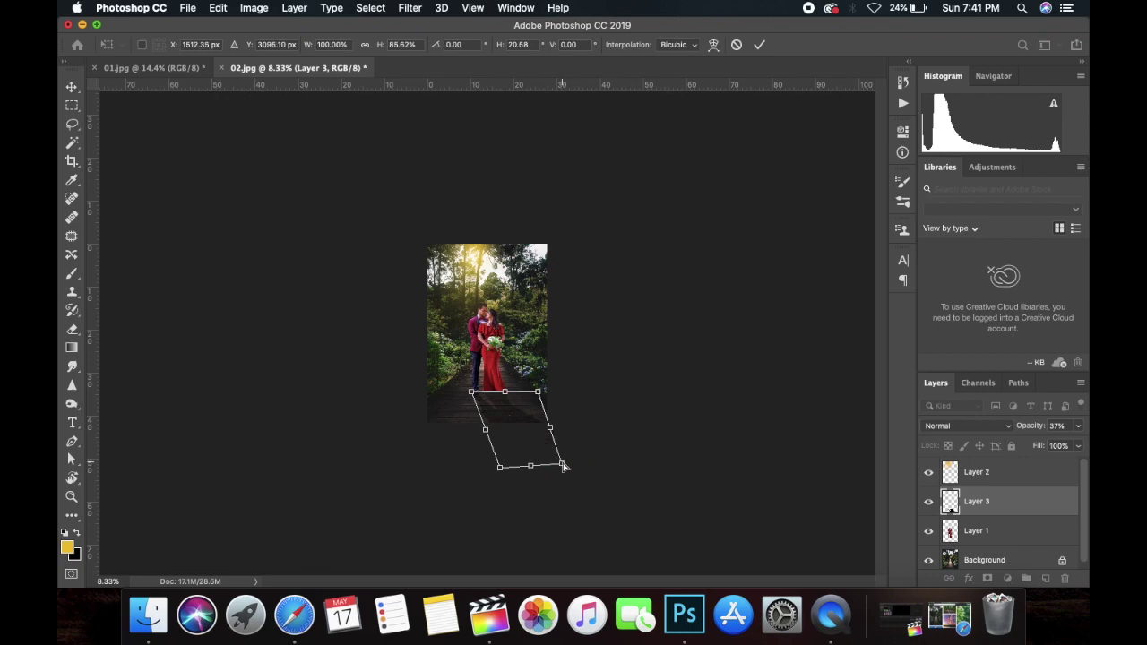
{"action": "key", "text": "Return"}
{"action": "key", "text": "super+plus"}
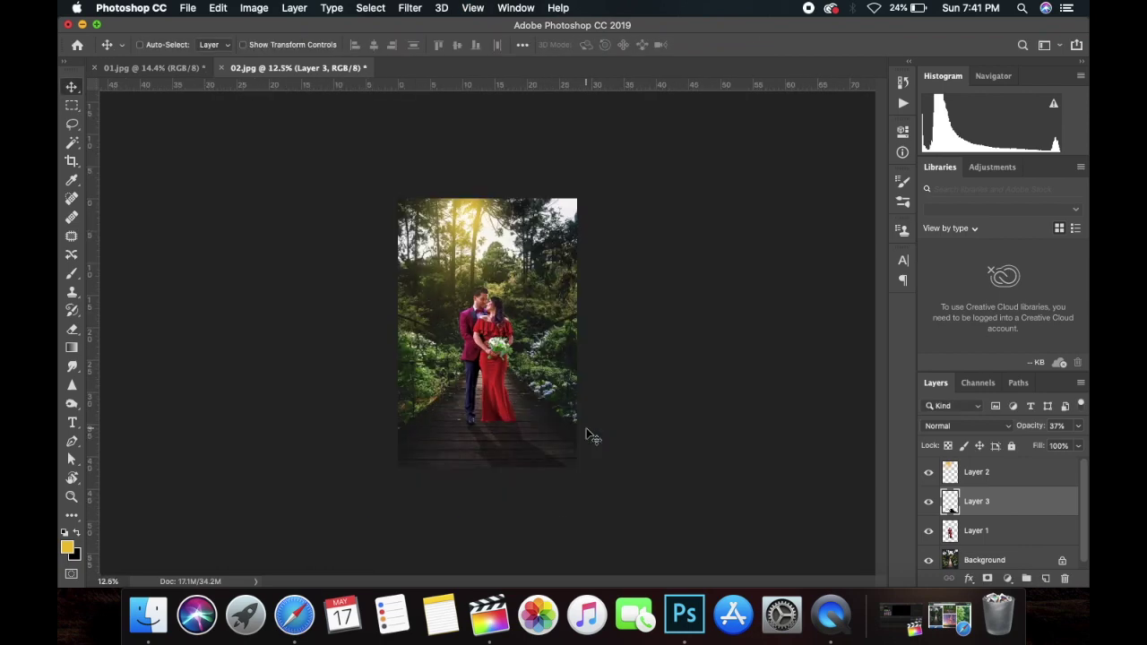
{"action": "key", "text": "super+plus"}
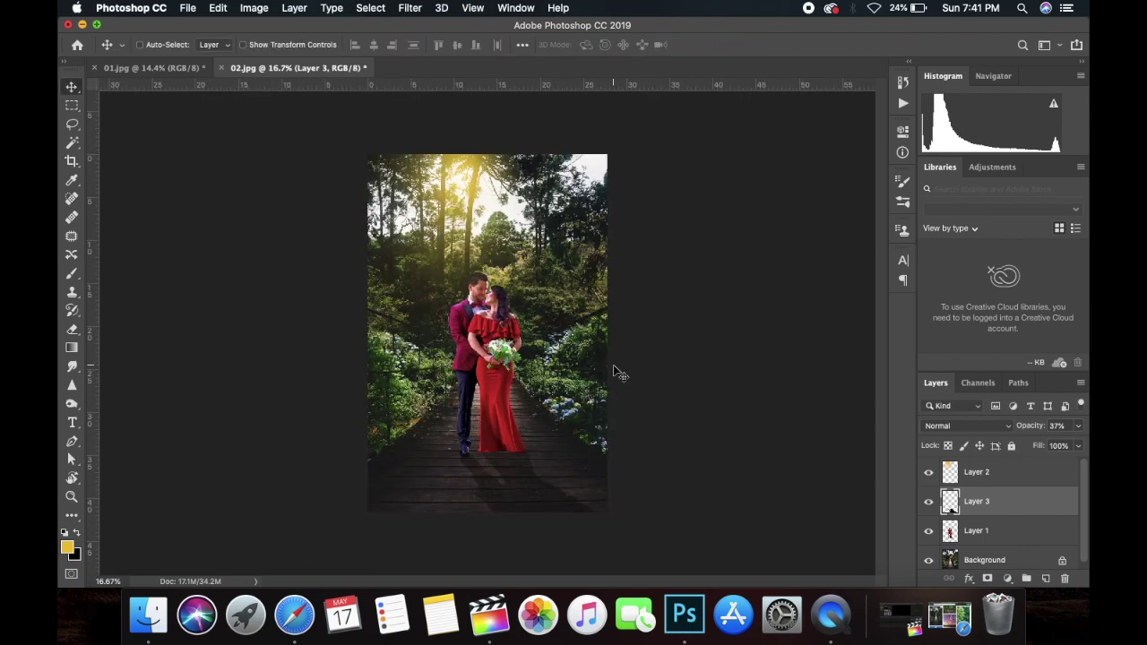
{"action": "key", "text": "super+plus"}
{"action": "key", "text": "super+minus"}
{"action": "key", "text": "super+minus"}
Step: Apply Levels to the couple layer, raising the black input to 18 with midtones slightly tweaked
{"action": "left_click", "coordinate": [491, 375]}
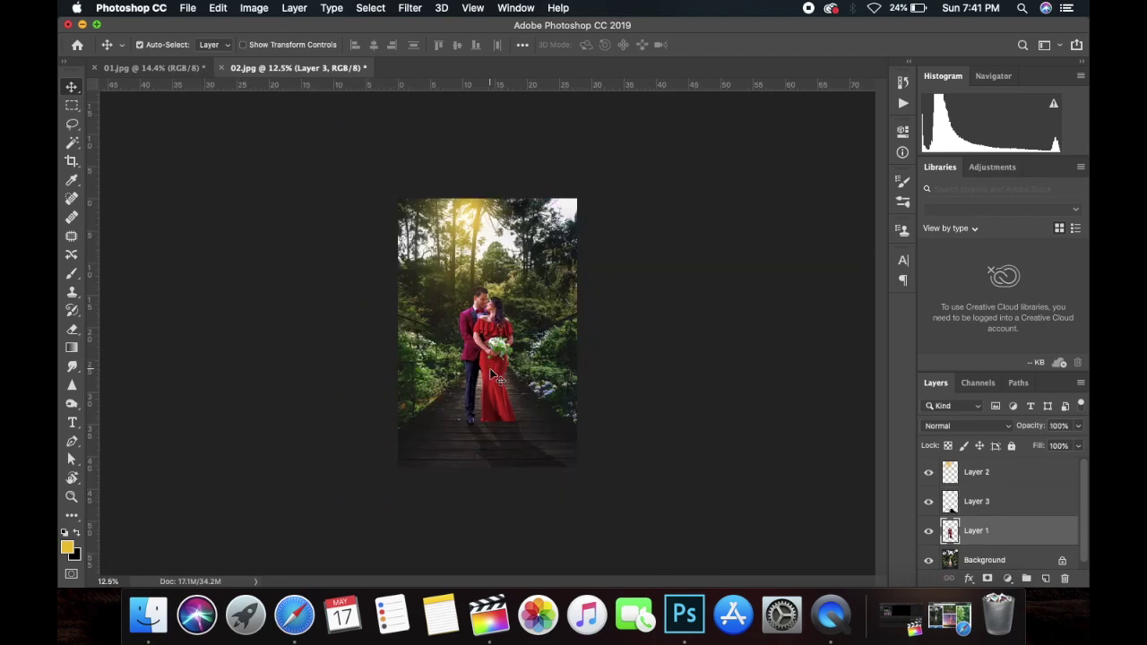
{"action": "left_click", "coordinate": [254, 8]}
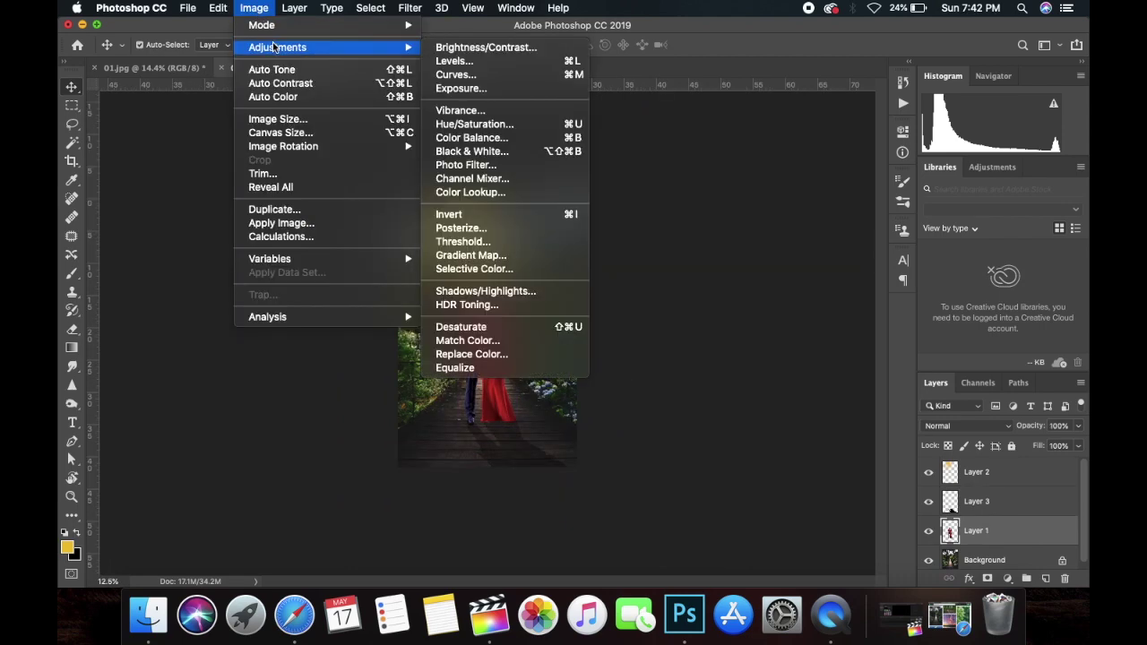
{"action": "mouse_move", "coordinate": [277, 48]}
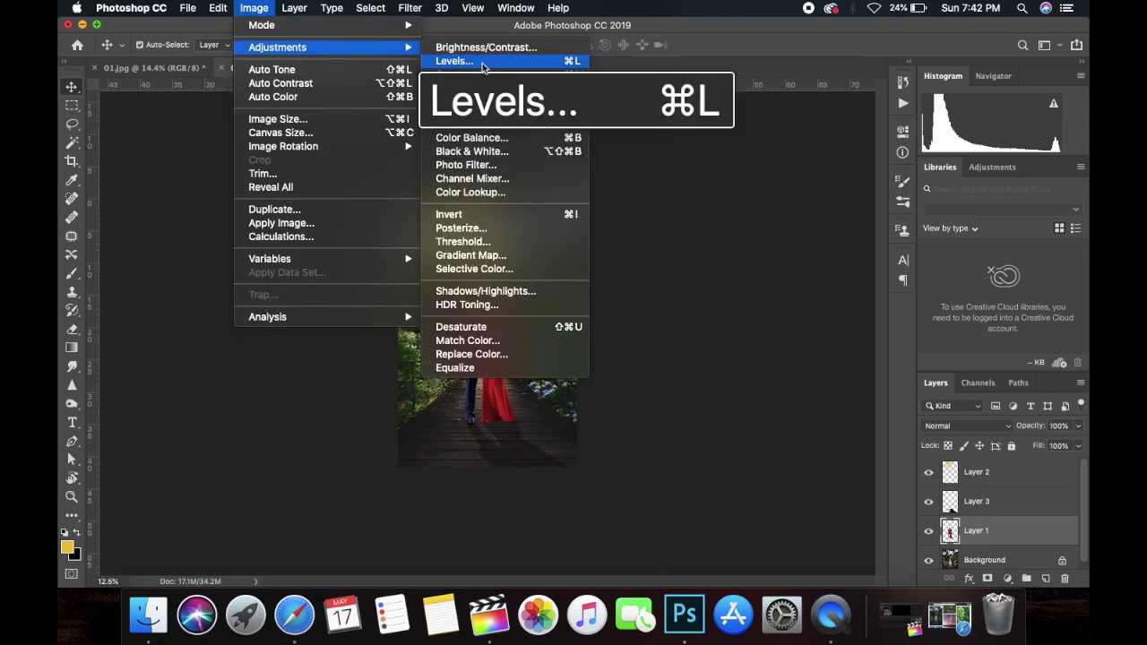
{"action": "left_click", "coordinate": [454, 61]}
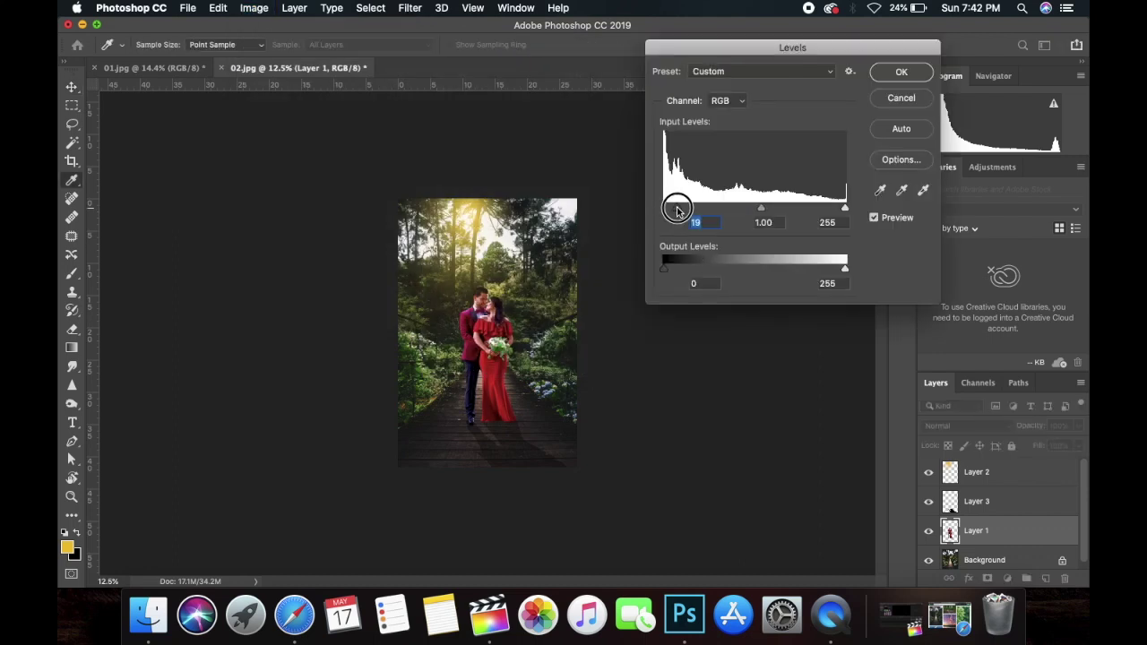
{"action": "left_click_drag", "start_coordinate": [675, 210], "coordinate": [677, 209]}
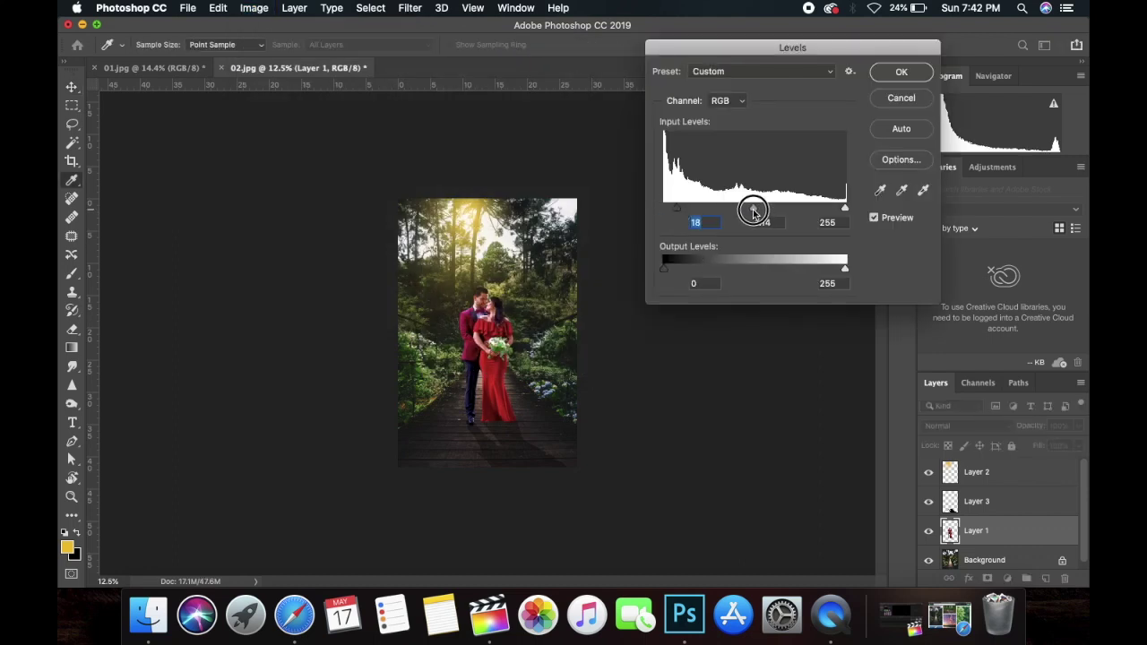
{"action": "left_click_drag", "start_coordinate": [754, 209], "coordinate": [766, 210]}
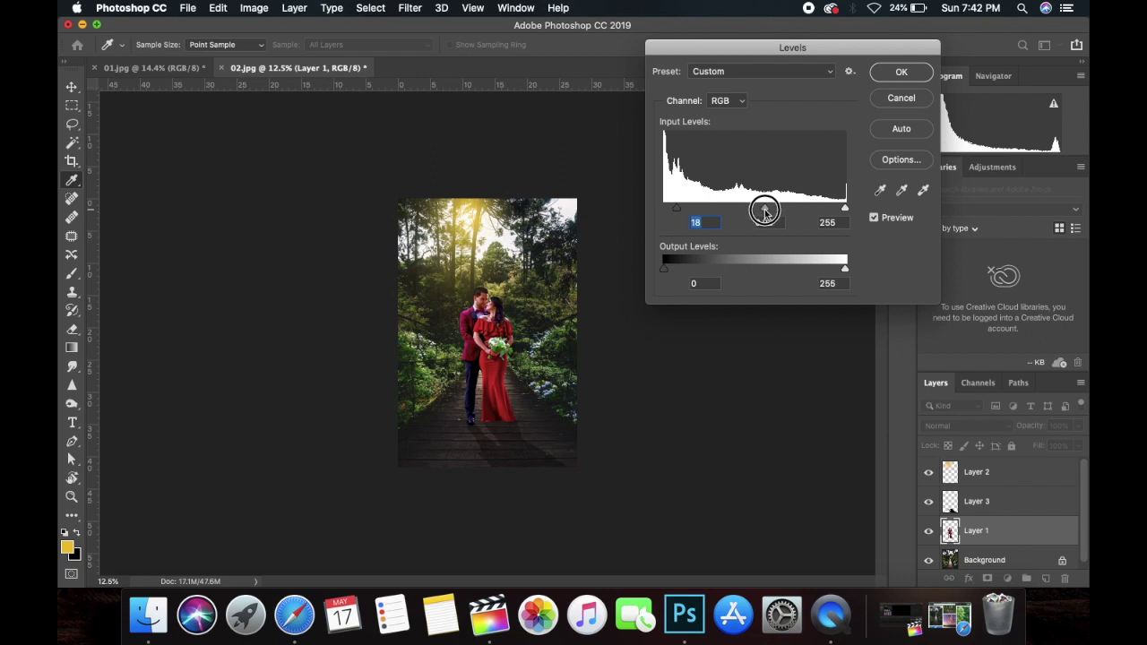
{"action": "left_click_drag", "start_coordinate": [767, 211], "coordinate": [762, 209]}
{"action": "left_click", "coordinate": [881, 78]}
Step: Fade the shadow layer to 29% opacity and shift the sun glow layer right and down
{"action": "key", "text": "v"}
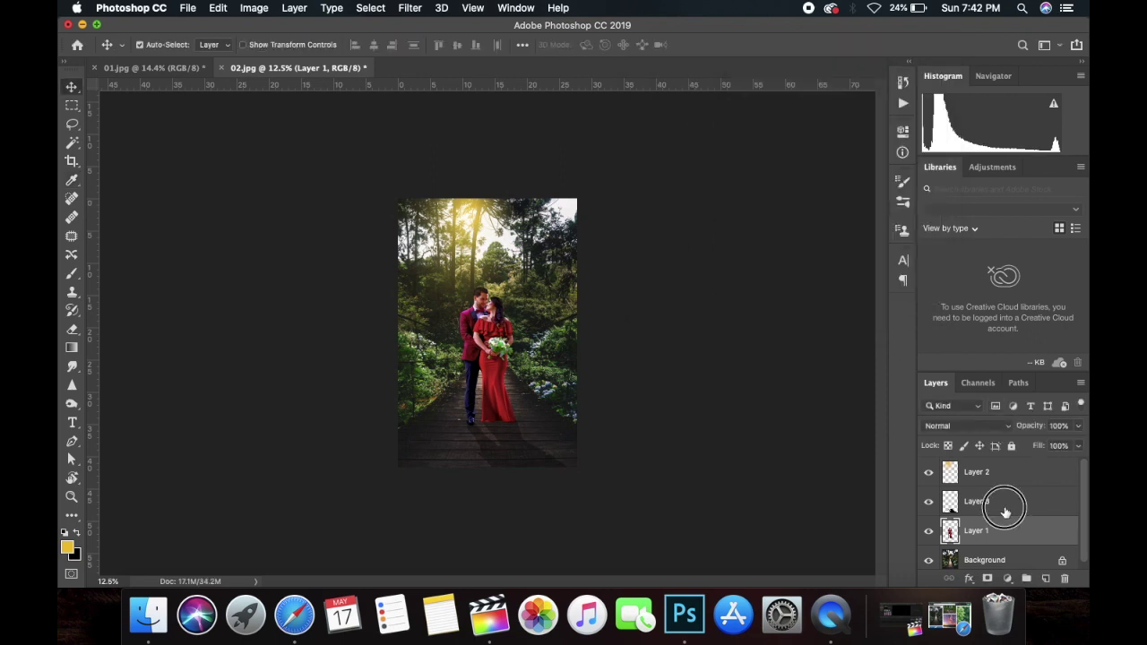
{"action": "left_click", "coordinate": [981, 500]}
{"action": "left_click", "coordinate": [1078, 425]}
{"action": "left_click_drag", "start_coordinate": [1075, 445], "coordinate": [1027, 445]}
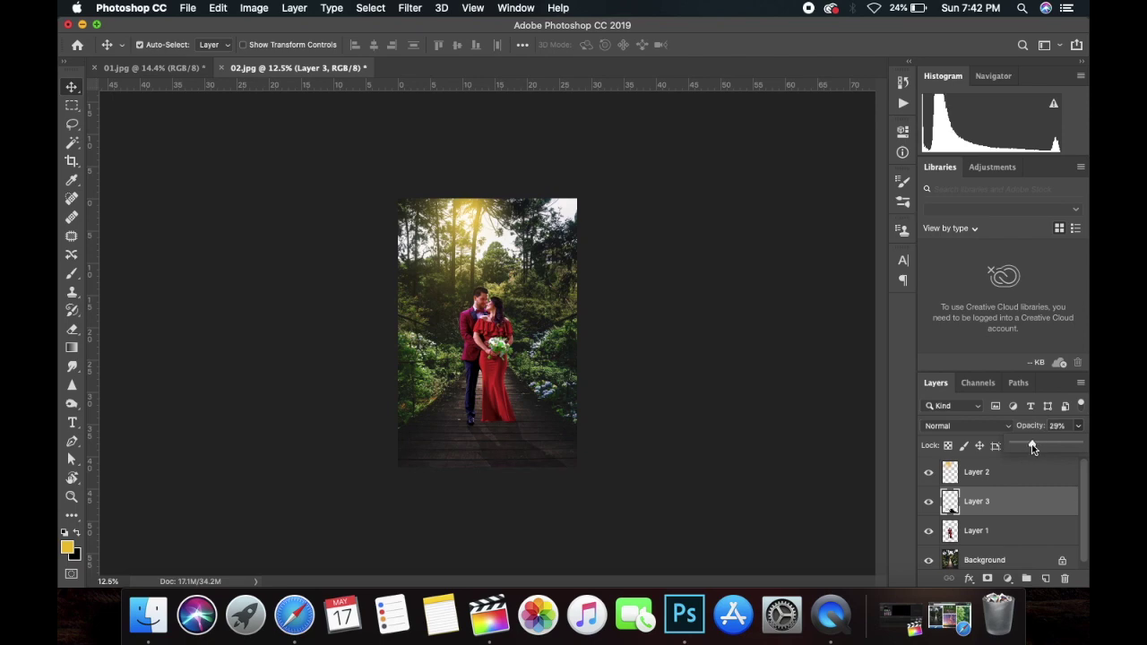
{"action": "key", "text": "super+equal"}
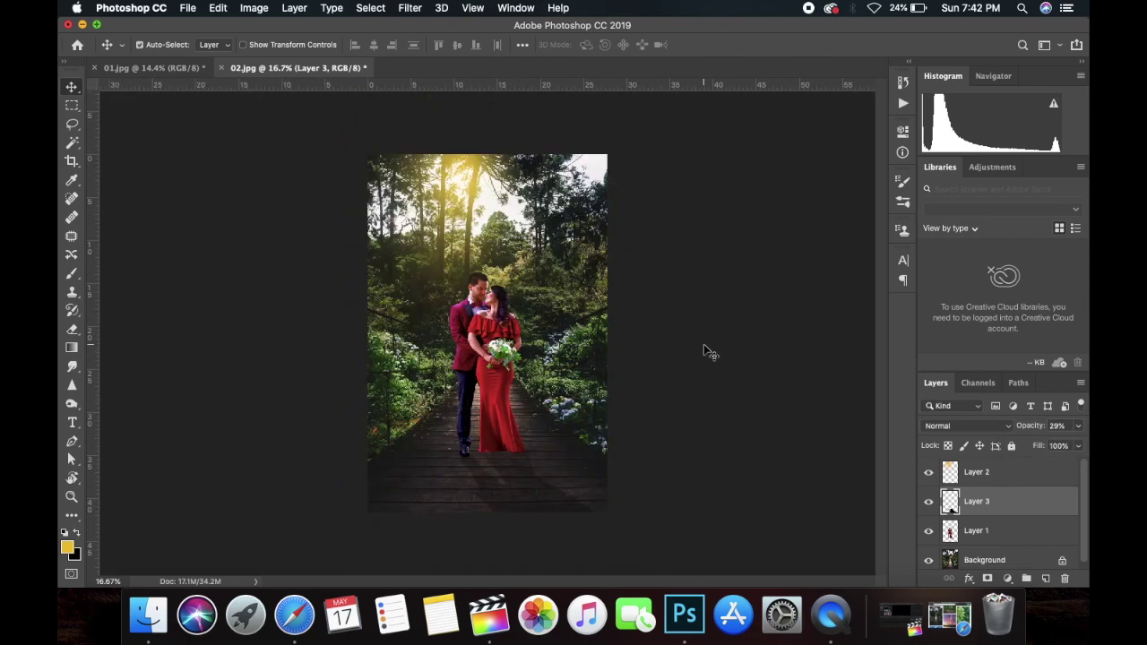
{"action": "left_click", "coordinate": [481, 194]}
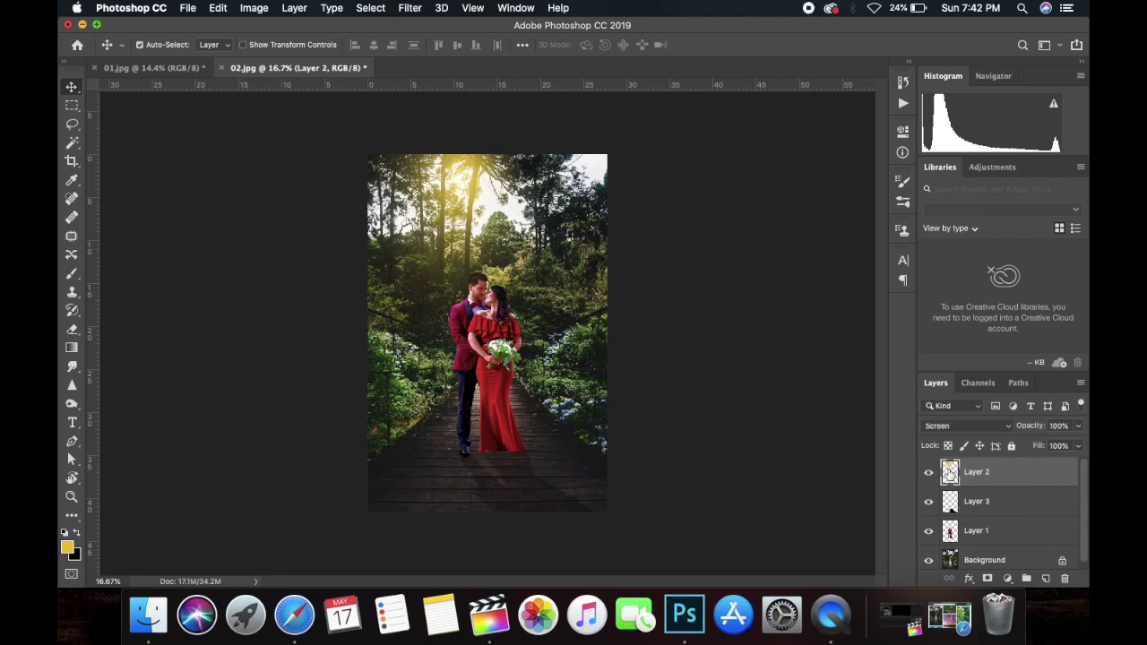
{"action": "mouse_move", "coordinate": [425, 174]}
{"action": "left_mouse_down"}
{"action": "mouse_move", "coordinate": [448, 188]}
{"action": "mouse_move", "coordinate": [436, 194]}
{"action": "left_mouse_up"}
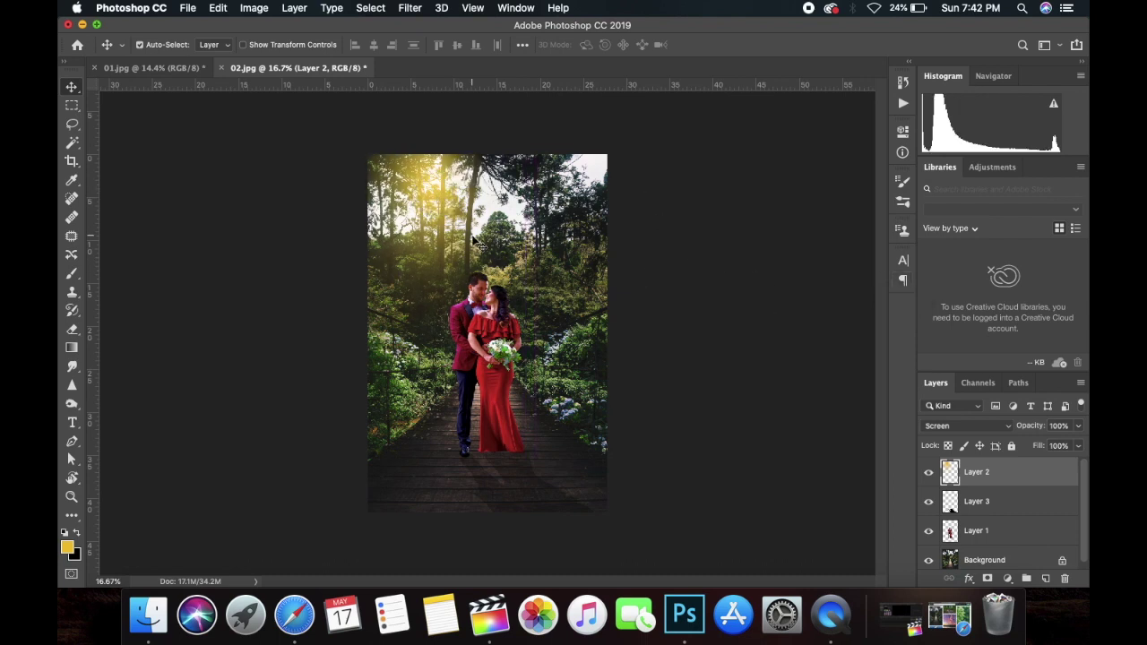
Step: On a new empty layer, paint a red-orange soft-brush glow at the top-left
{"action": "left_click", "coordinate": [1044, 579]}
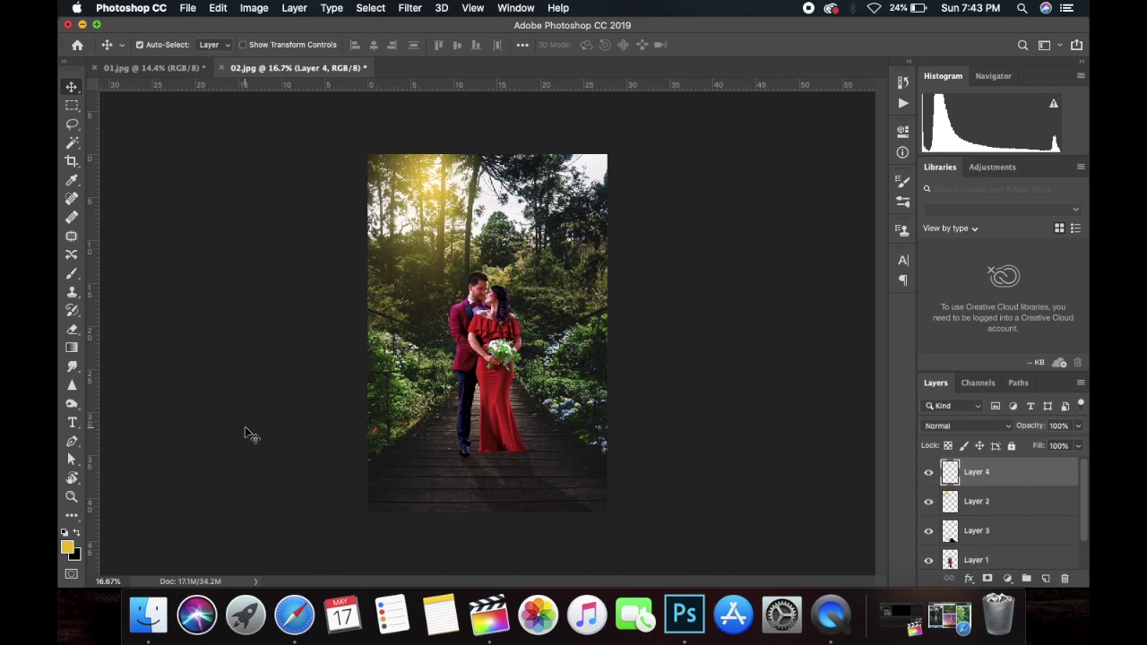
{"action": "left_click", "coordinate": [67, 547]}
{"action": "left_click", "coordinate": [908, 332]}
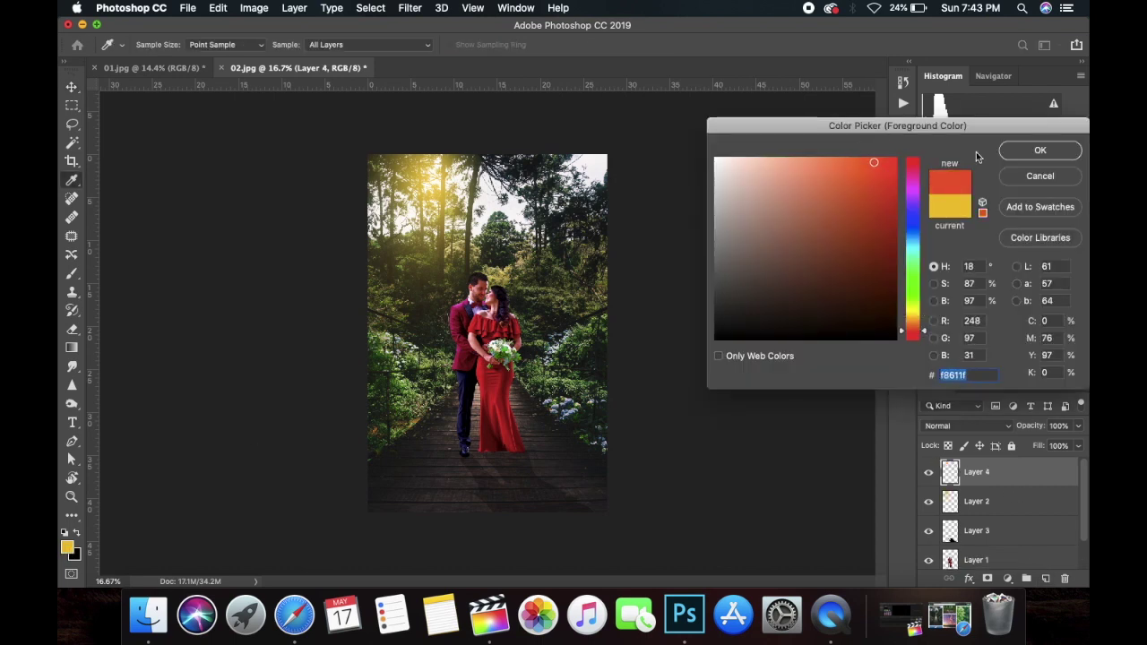
{"action": "key", "text": "Return"}
{"action": "left_click", "coordinate": [72, 272]}
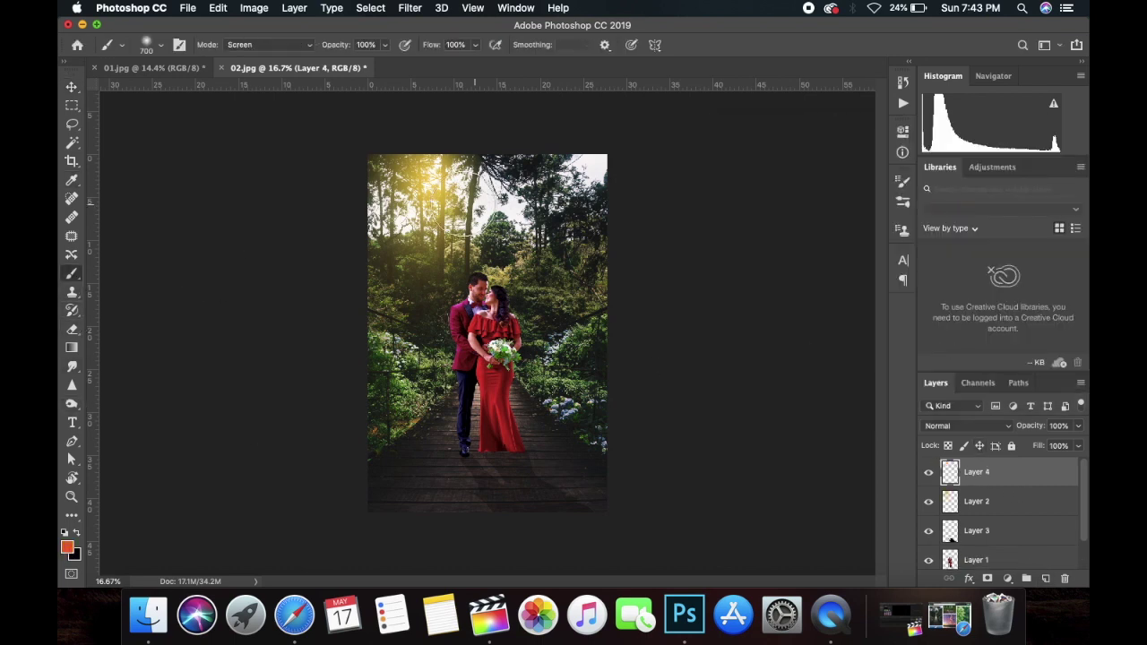
{"action": "left_click", "coordinate": [419, 188]}
Step: Enlarge the red glow and set its layer to Screen blend mode
{"action": "key", "text": "ctrl+t"}
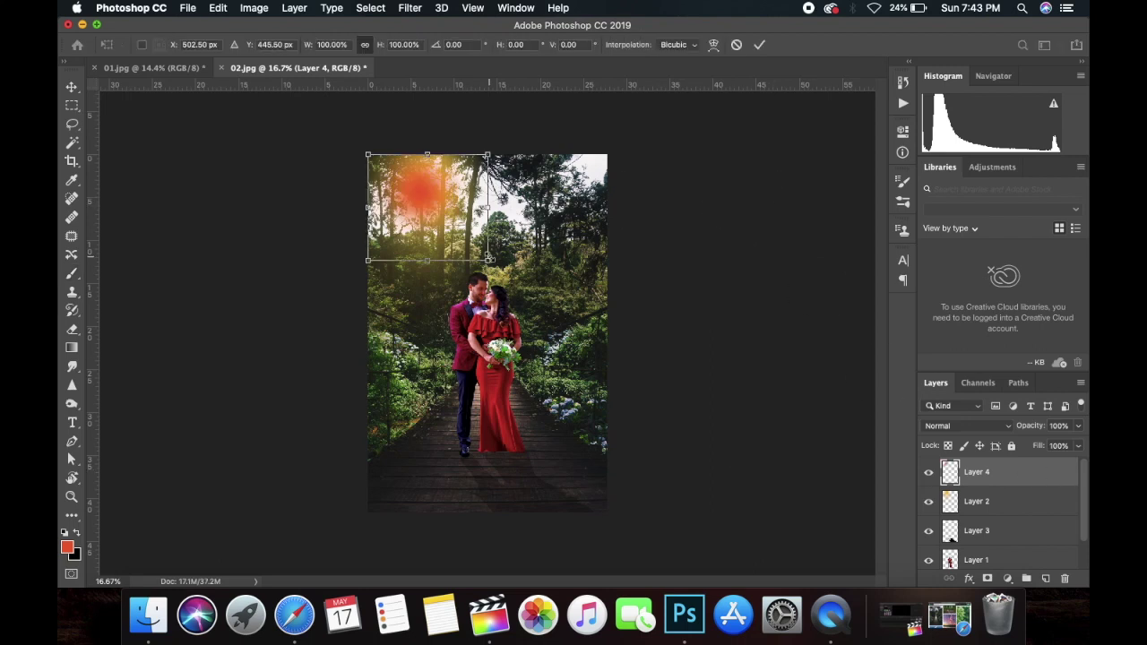
{"action": "mouse_move", "coordinate": [490, 259]}
{"action": "left_mouse_down"}
{"action": "mouse_move", "coordinate": [725, 546]}
{"action": "mouse_move", "coordinate": [747, 555]}
{"action": "left_mouse_up"}
{"action": "key", "text": "Return"}
{"action": "left_click", "coordinate": [958, 427]}
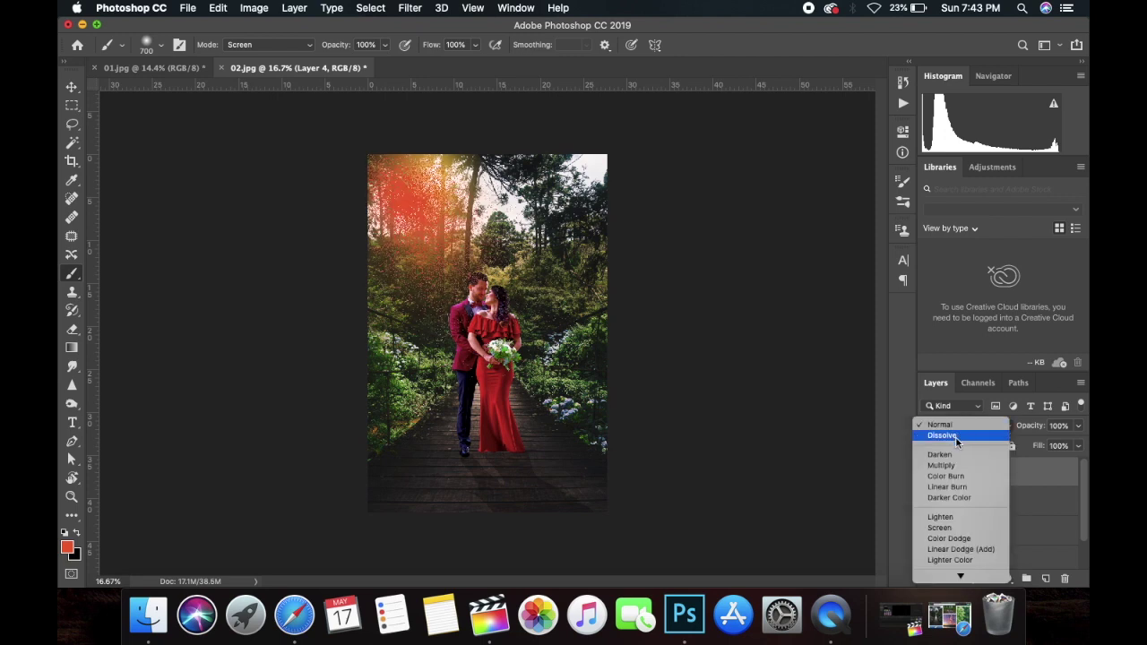
{"action": "left_click", "coordinate": [941, 528]}
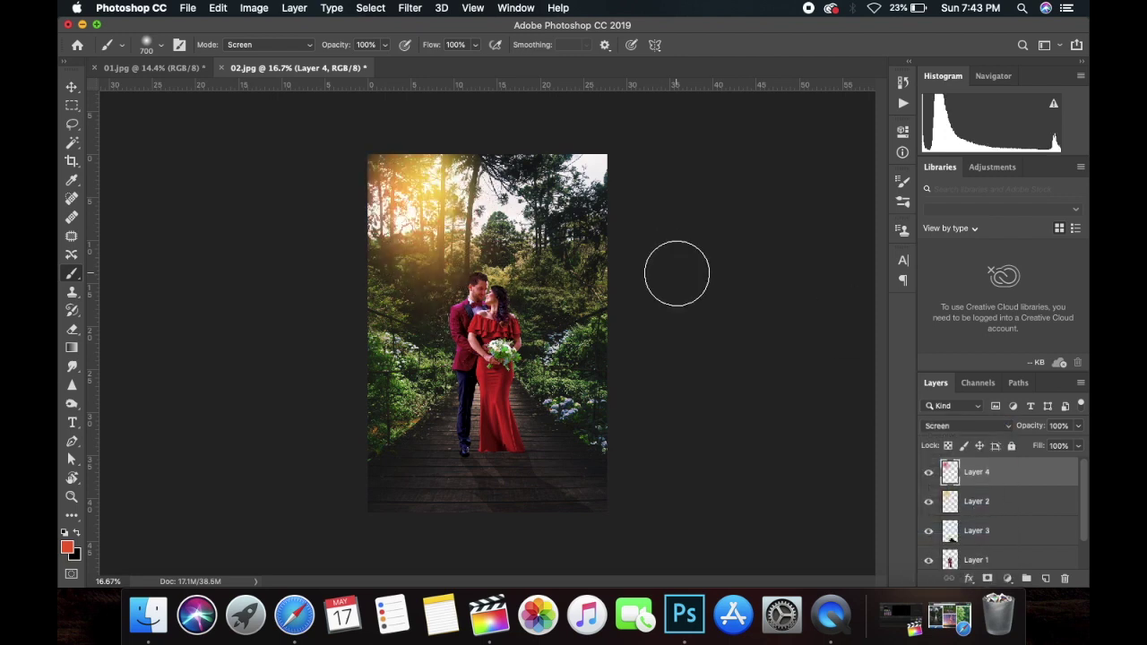
Step: Move the sun glow left over the upper-left treetops
{"action": "key", "text": "v"}
{"action": "left_click_drag", "start_coordinate": [418, 191], "coordinate": [404, 209]}
{"action": "key", "text": "super+plus"}
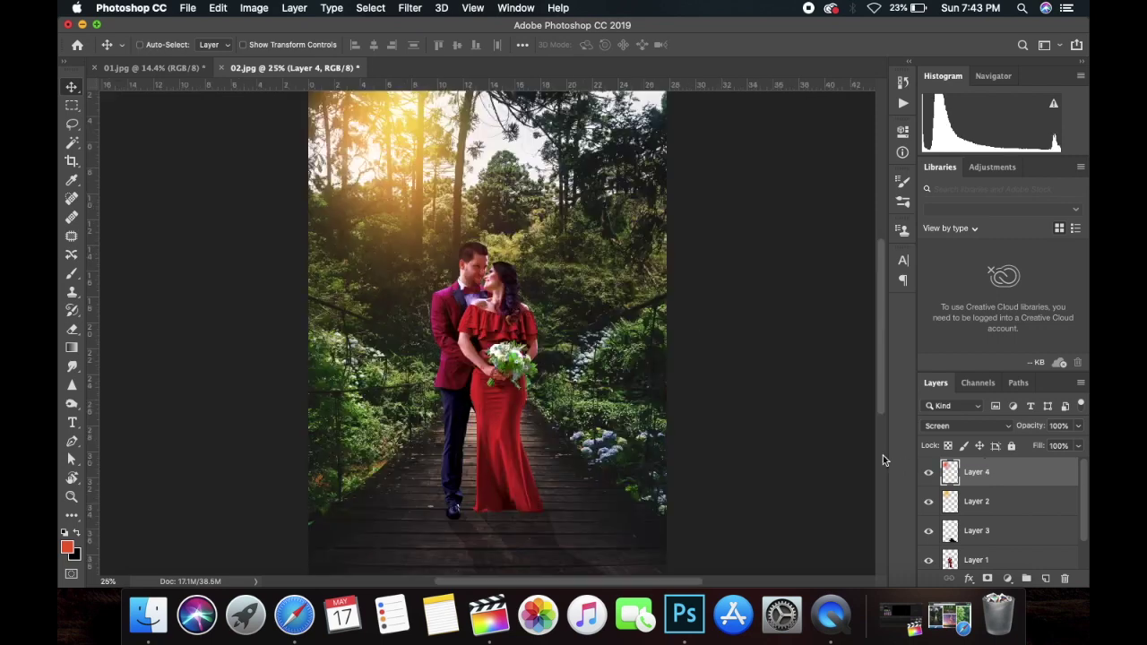
{"action": "key", "text": "super+minus"}
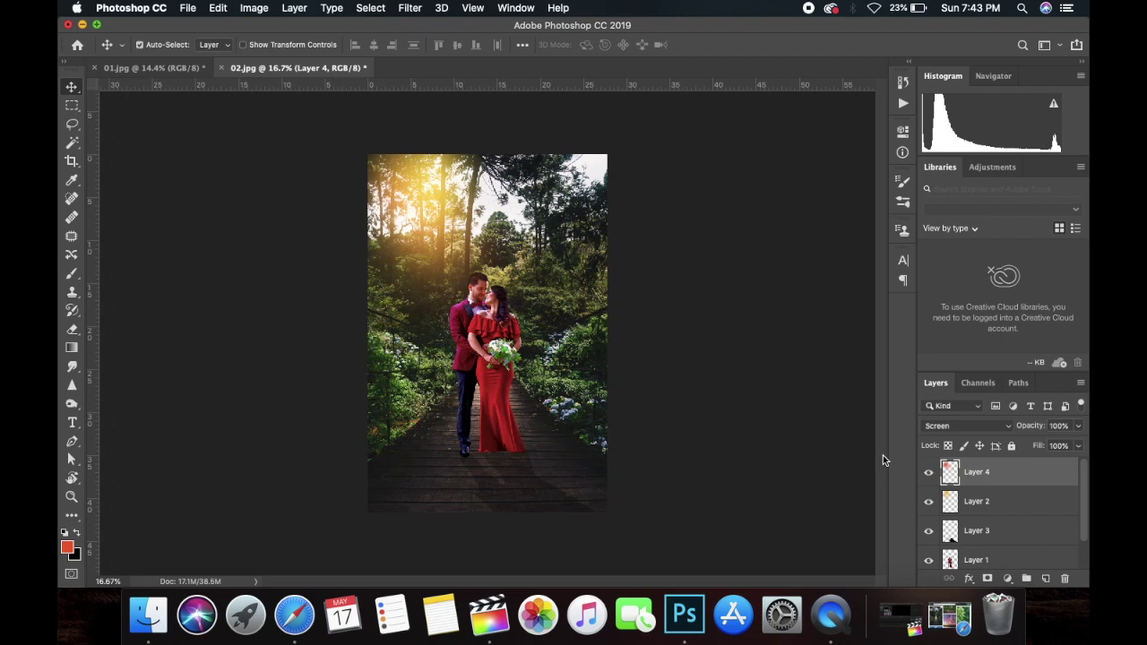
Step: Flatten all layers into one Background layer and launch the Camera Raw Filter
{"action": "left_click", "coordinate": [521, 434]}
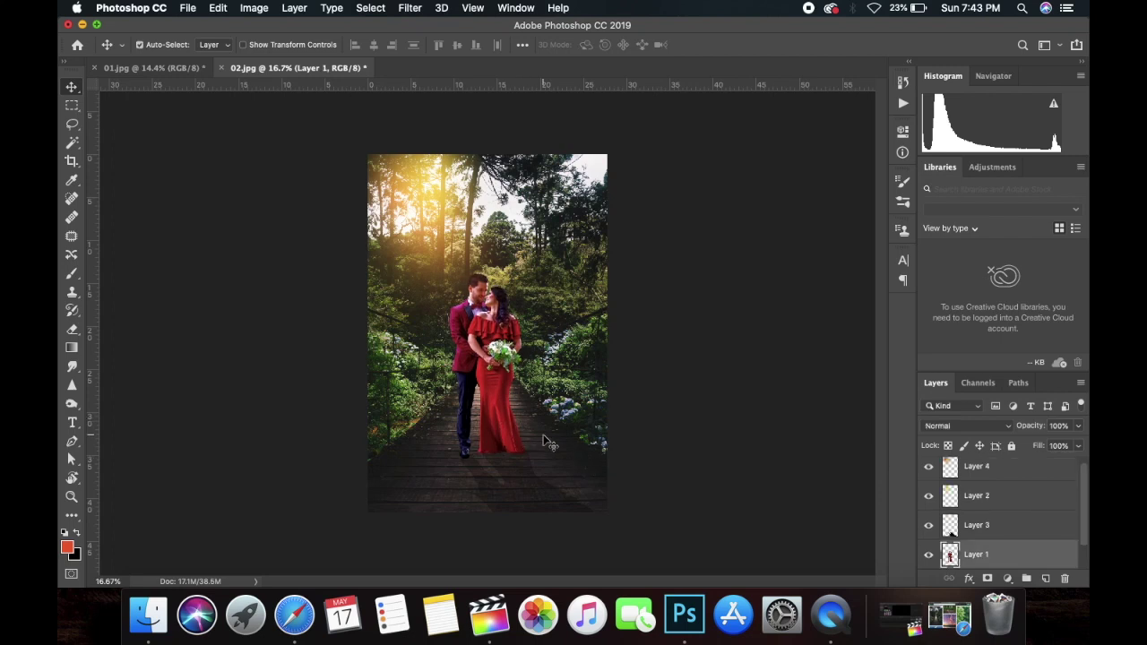
{"action": "key", "text": "super+minus"}
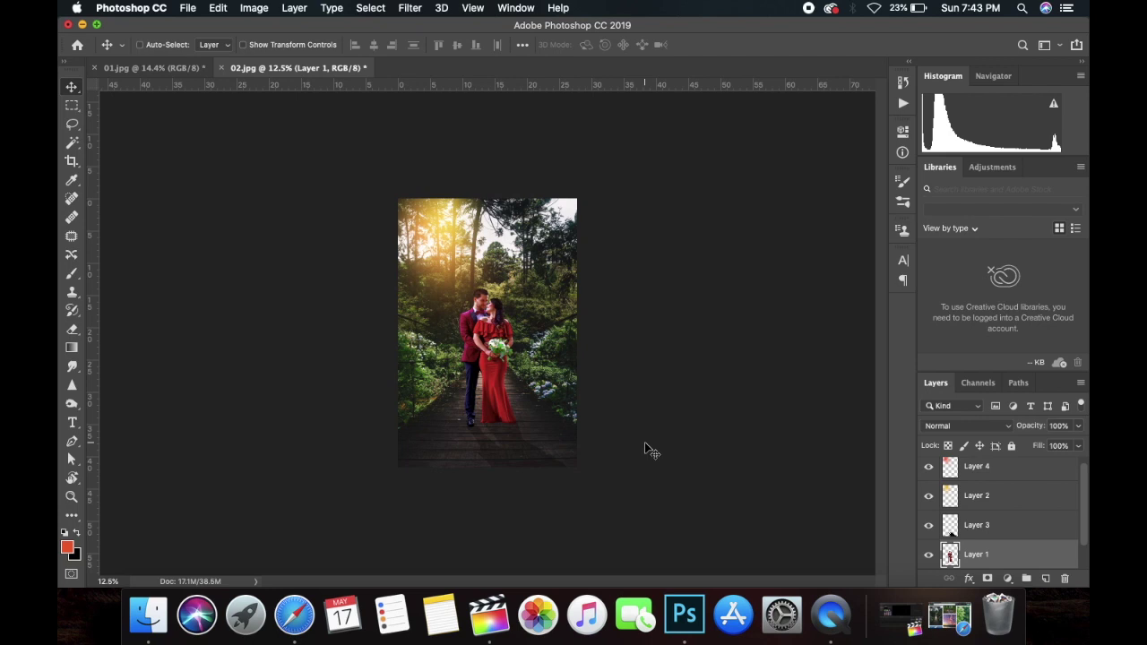
{"action": "key", "text": "super+plus"}
{"action": "right_click", "coordinate": [1051, 498]}
{"action": "left_click", "coordinate": [1054, 496]}
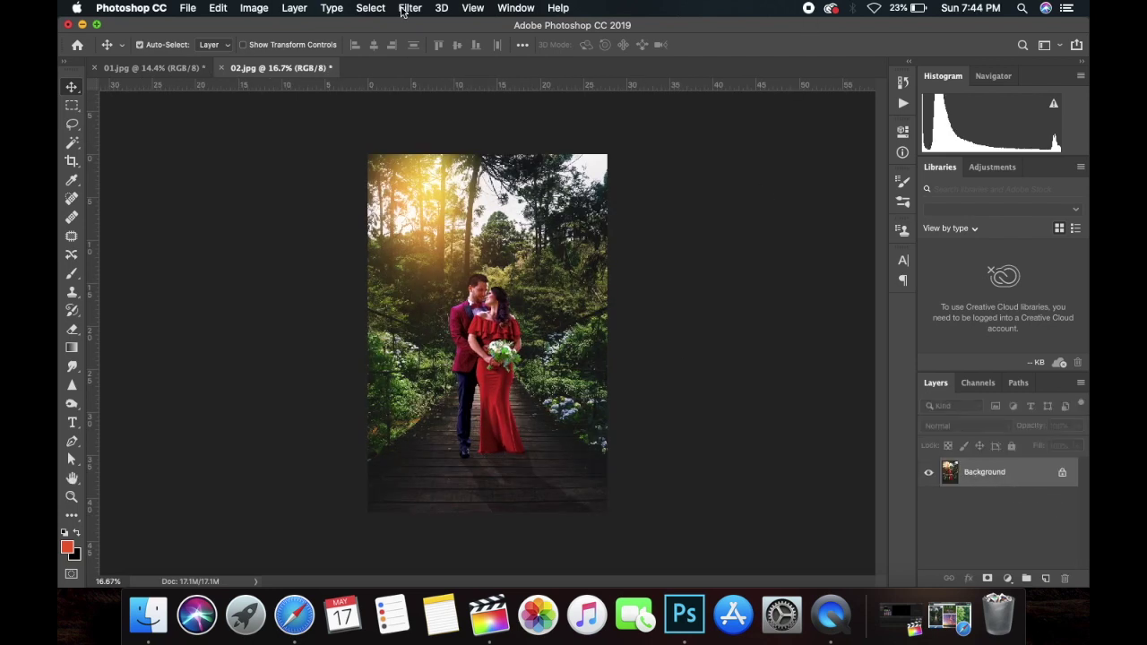
{"action": "left_click", "coordinate": [402, 10]}
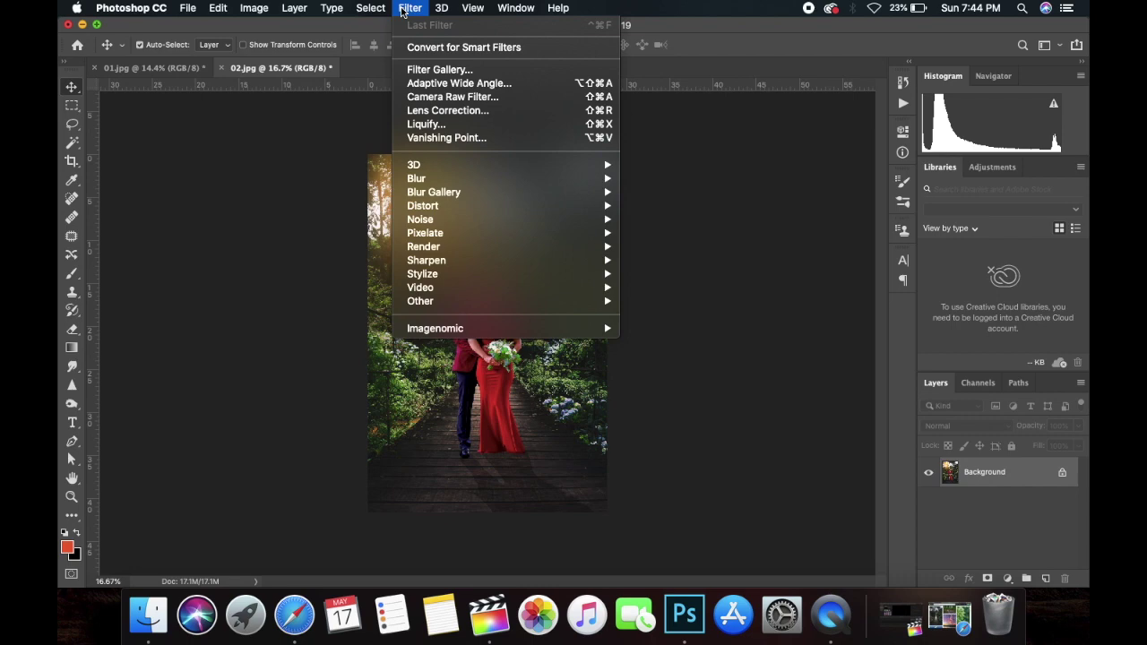
{"action": "left_click", "coordinate": [451, 97]}
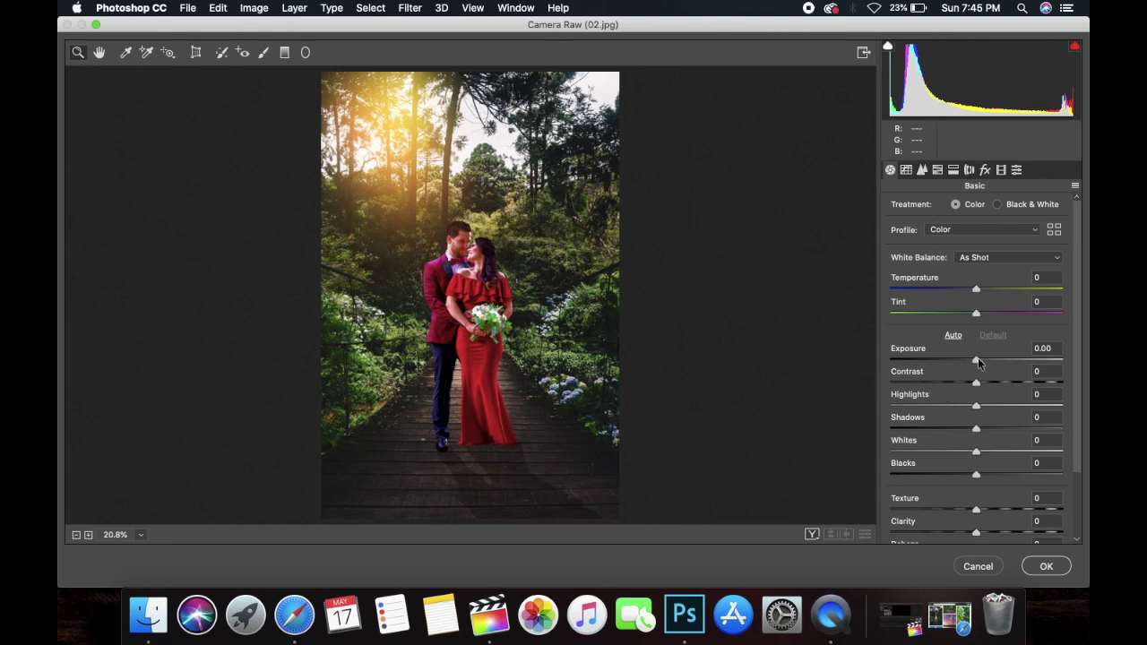
Step: Set Exposure +0.15, Temperature -4, Tint +1, Shadows -9, Whites -12, Blacks -23, plus a shadow curve point
{"action": "left_click_drag", "start_coordinate": [976, 359], "coordinate": [982, 385]}
{"action": "mouse_move", "coordinate": [976, 289]}
{"action": "left_mouse_down"}
{"action": "mouse_move", "coordinate": [959, 292]}
{"action": "mouse_move", "coordinate": [978, 294]}
{"action": "mouse_move", "coordinate": [993, 316]}
{"action": "mouse_move", "coordinate": [974, 315]}
{"action": "left_mouse_up"}
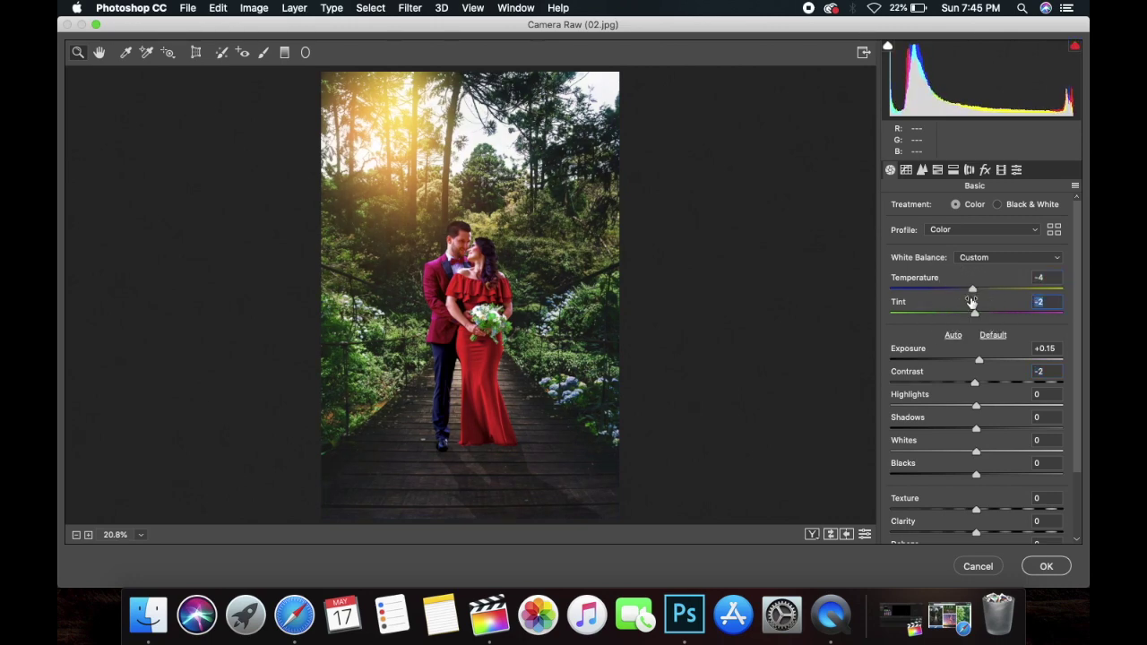
{"action": "left_click", "coordinate": [976, 315]}
{"action": "mouse_move", "coordinate": [978, 432]}
{"action": "left_mouse_down"}
{"action": "mouse_move", "coordinate": [942, 477]}
{"action": "mouse_move", "coordinate": [955, 477]}
{"action": "left_mouse_up"}
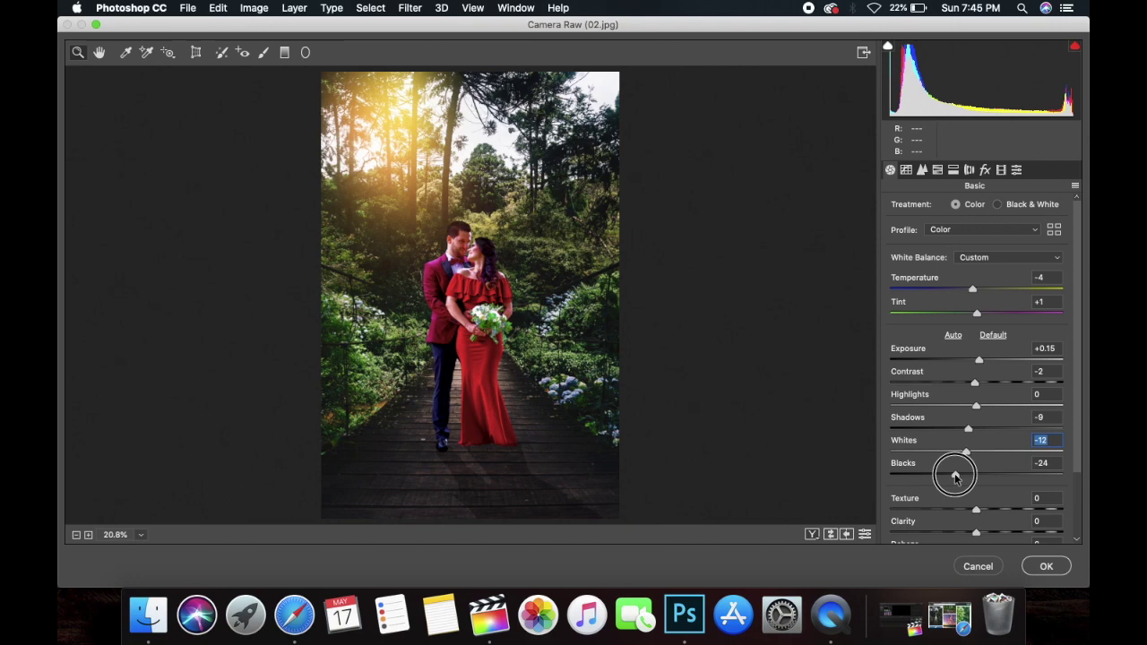
{"action": "left_click", "coordinate": [906, 170]}
{"action": "left_click_drag", "start_coordinate": [933, 421], "coordinate": [925, 430]}
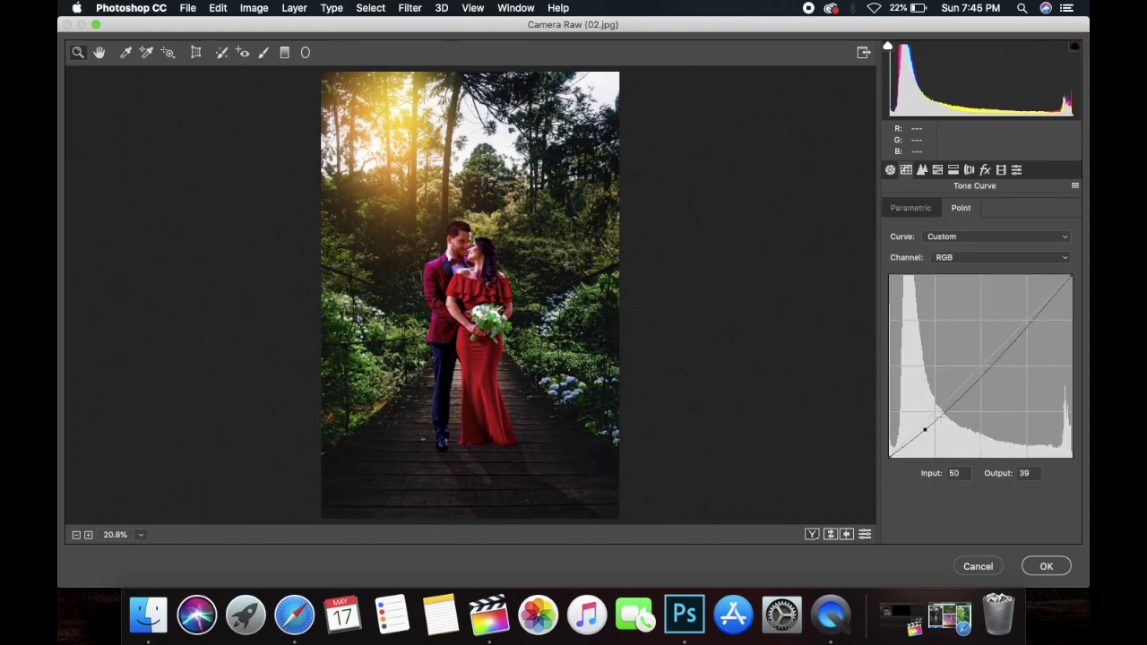
Step: Shape the tone curve into a gentle S with shadow, midtone and raised highlight points
{"action": "left_click_drag", "start_coordinate": [976, 379], "coordinate": [970, 372]}
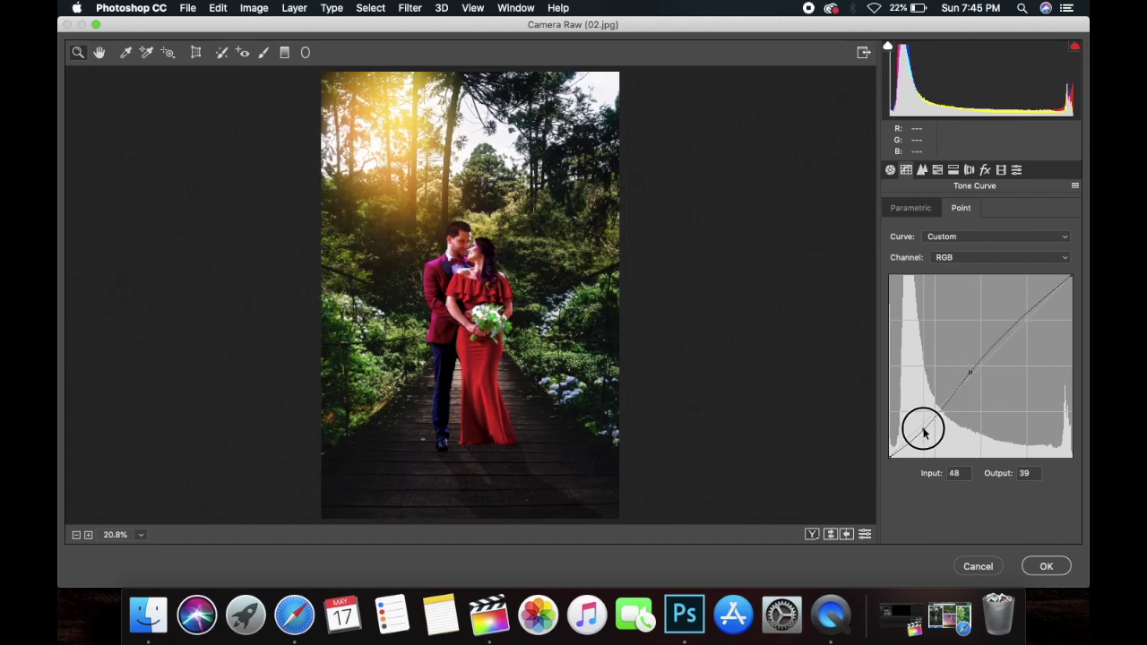
{"action": "left_click_drag", "start_coordinate": [922, 430], "coordinate": [925, 433]}
{"action": "left_click", "coordinate": [1016, 326]}
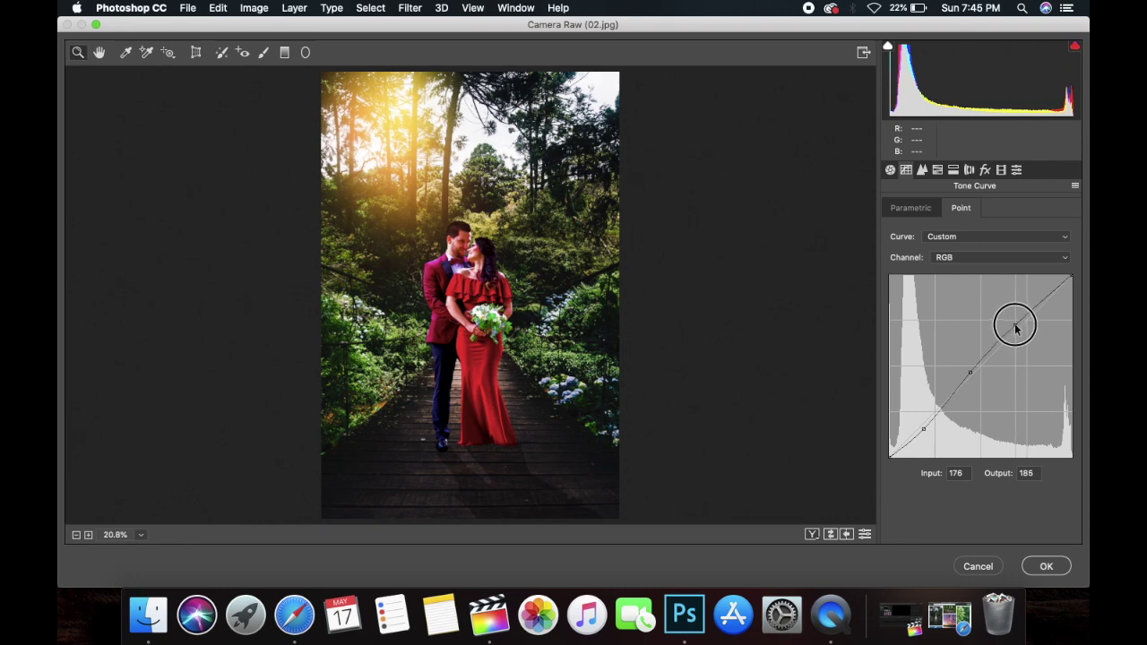
{"action": "left_click_drag", "start_coordinate": [973, 374], "coordinate": [971, 371]}
{"action": "left_click_drag", "start_coordinate": [923, 429], "coordinate": [920, 429]}
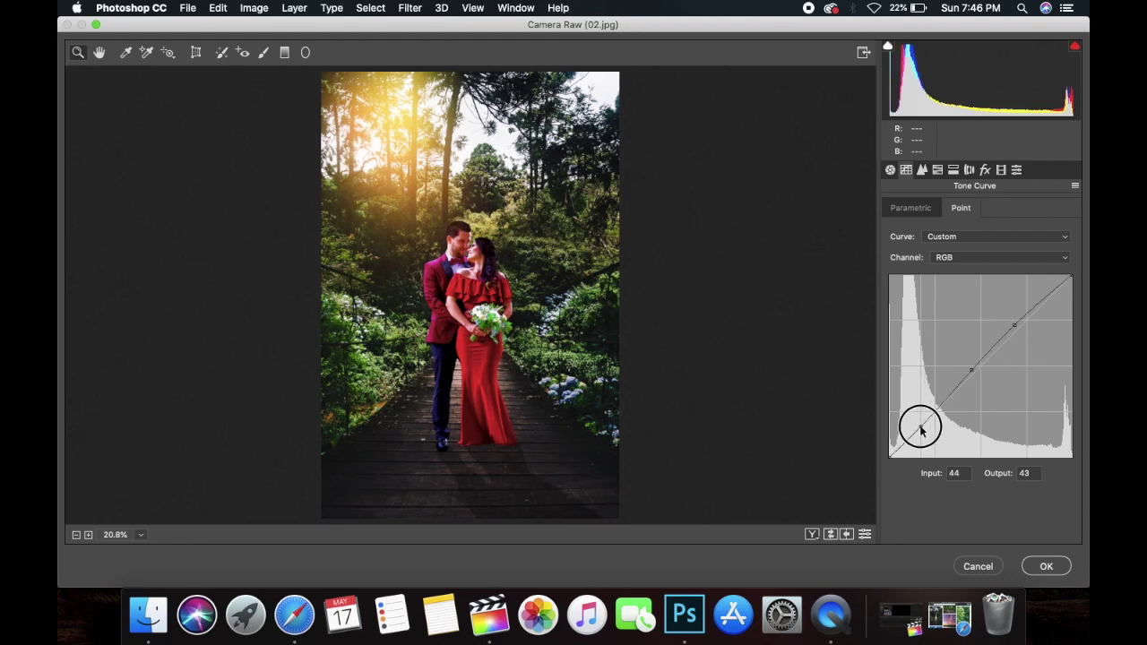
{"action": "left_click", "coordinate": [1015, 328]}
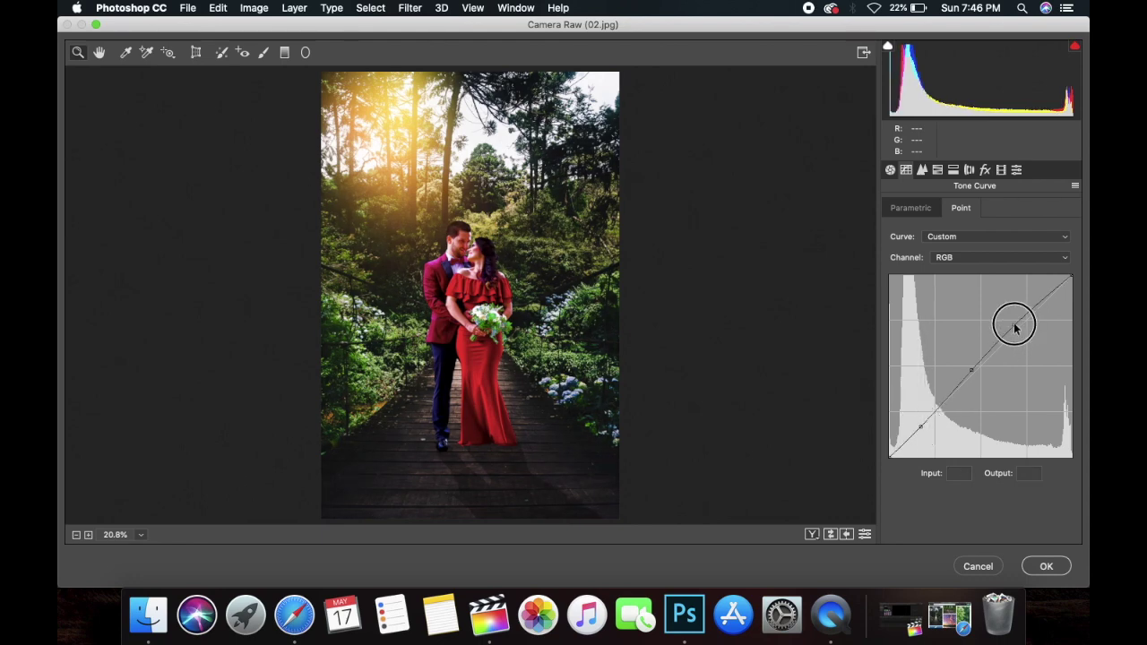
{"action": "mouse_move", "coordinate": [1016, 327]}
{"action": "left_mouse_down"}
{"action": "mouse_move", "coordinate": [1003, 321]}
{"action": "mouse_move", "coordinate": [1013, 330]}
{"action": "left_mouse_up"}
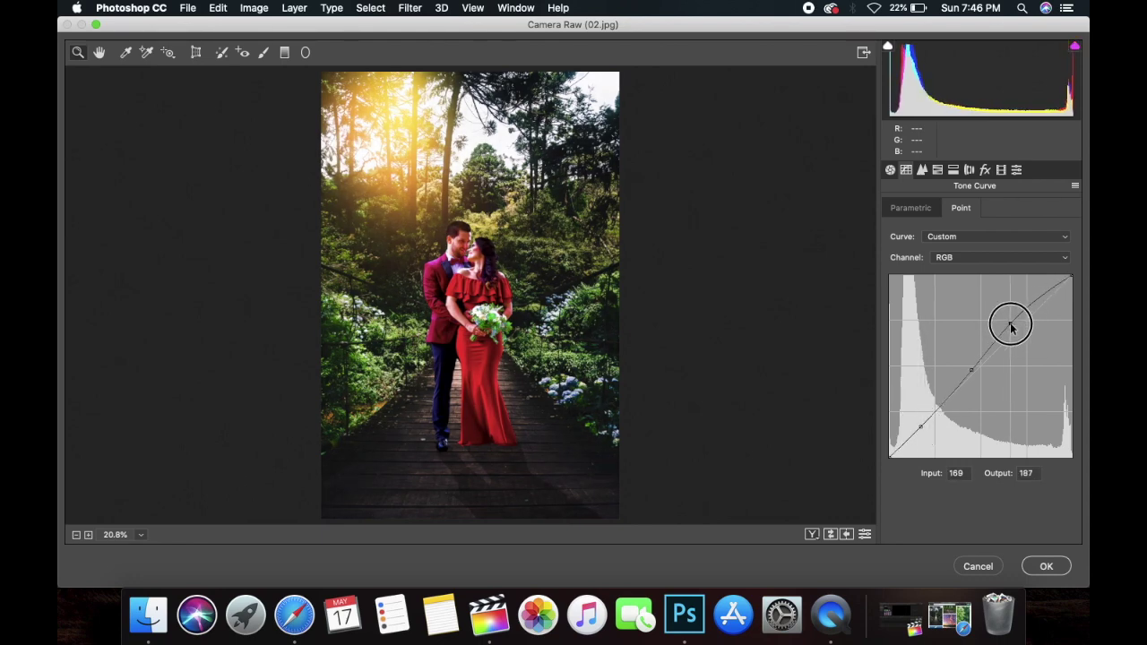
{"action": "left_click", "coordinate": [972, 369]}
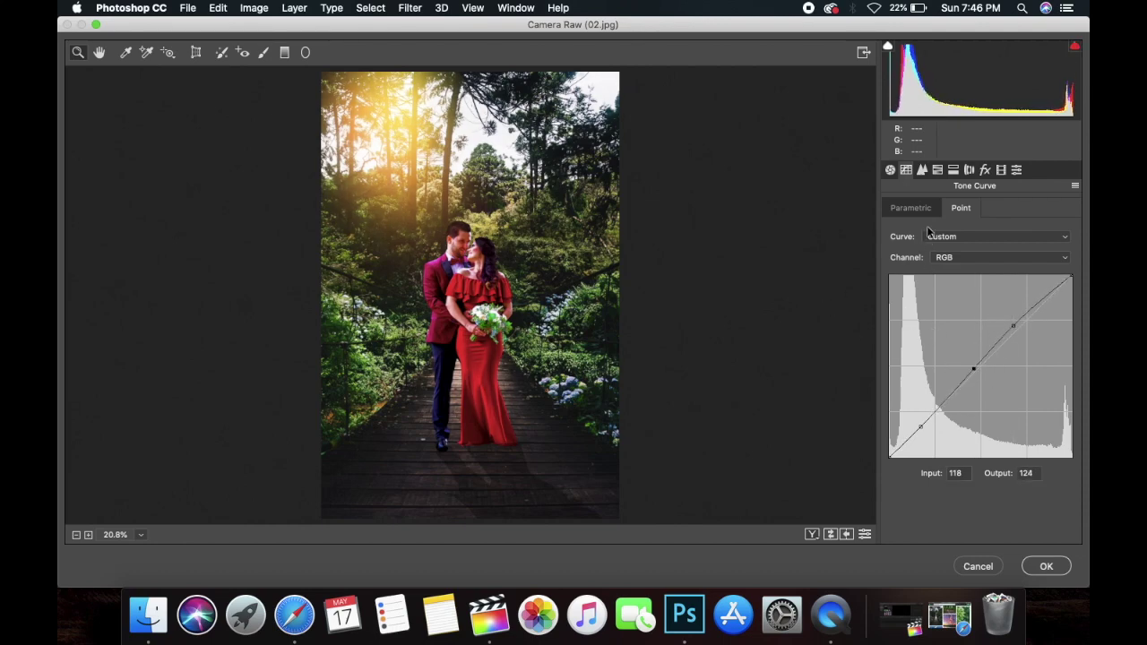
{"action": "left_click", "coordinate": [921, 170]}
Step: Set Sharpening Amount and Luminance noise reduction to 14, then Hue Oranges +8, Yellows -4, Reds 0
{"action": "left_click", "coordinate": [928, 353]}
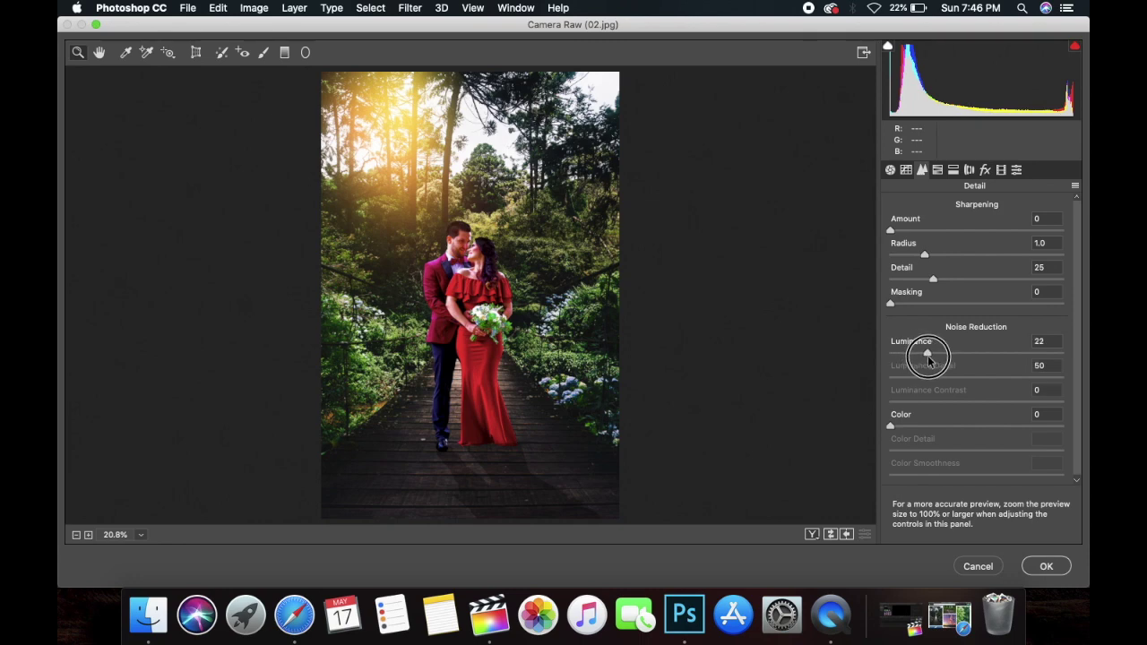
{"action": "left_click", "coordinate": [906, 230]}
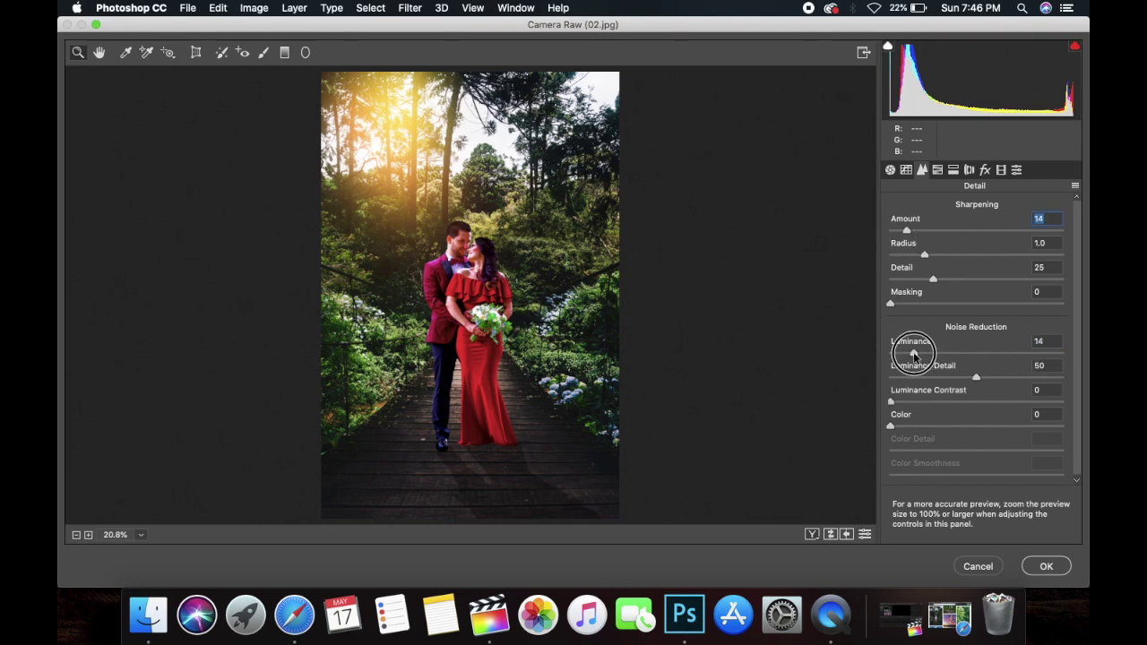
{"action": "left_click", "coordinate": [937, 169]}
{"action": "mouse_move", "coordinate": [980, 264]}
{"action": "left_mouse_down"}
{"action": "mouse_move", "coordinate": [960, 270]}
{"action": "mouse_move", "coordinate": [986, 263]}
{"action": "mouse_move", "coordinate": [1028, 294]}
{"action": "mouse_move", "coordinate": [985, 287]}
{"action": "mouse_move", "coordinate": [1008, 264]}
{"action": "mouse_move", "coordinate": [982, 273]}
{"action": "mouse_move", "coordinate": [991, 304]}
{"action": "mouse_move", "coordinate": [1006, 307]}
{"action": "mouse_move", "coordinate": [950, 307]}
{"action": "mouse_move", "coordinate": [977, 310]}
{"action": "left_mouse_up"}
{"action": "double_click", "coordinate": [980, 262]}
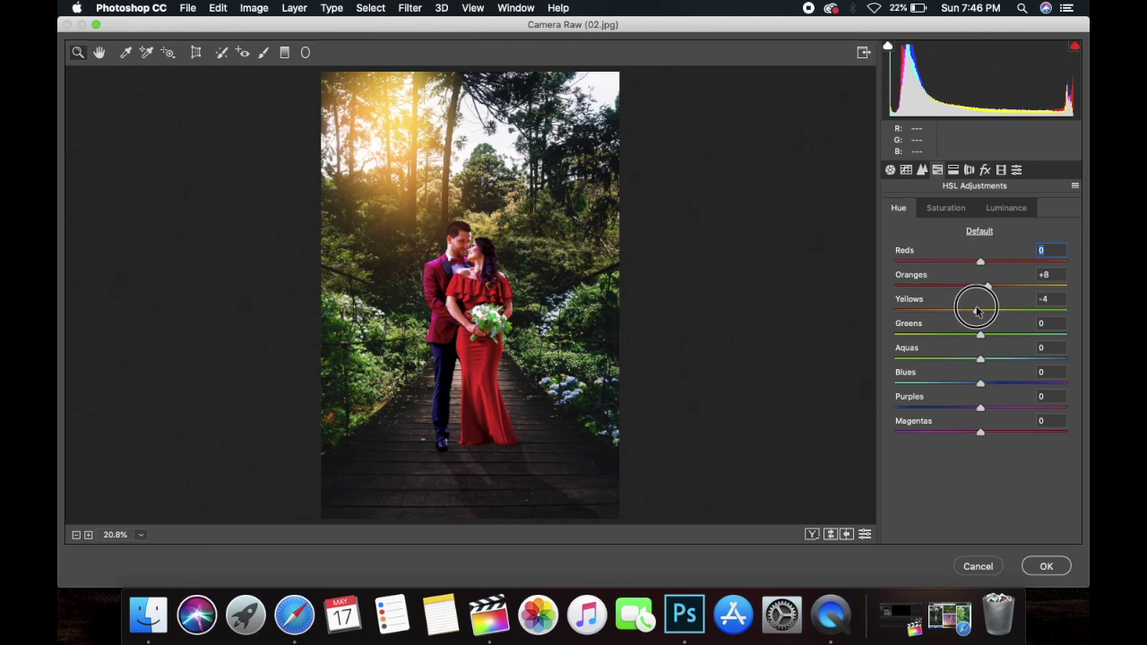
Step: Set HSL Saturation to Reds +3, Oranges -4, Yellows +13, Greens +18, Blues -3
{"action": "left_click", "coordinate": [949, 211]}
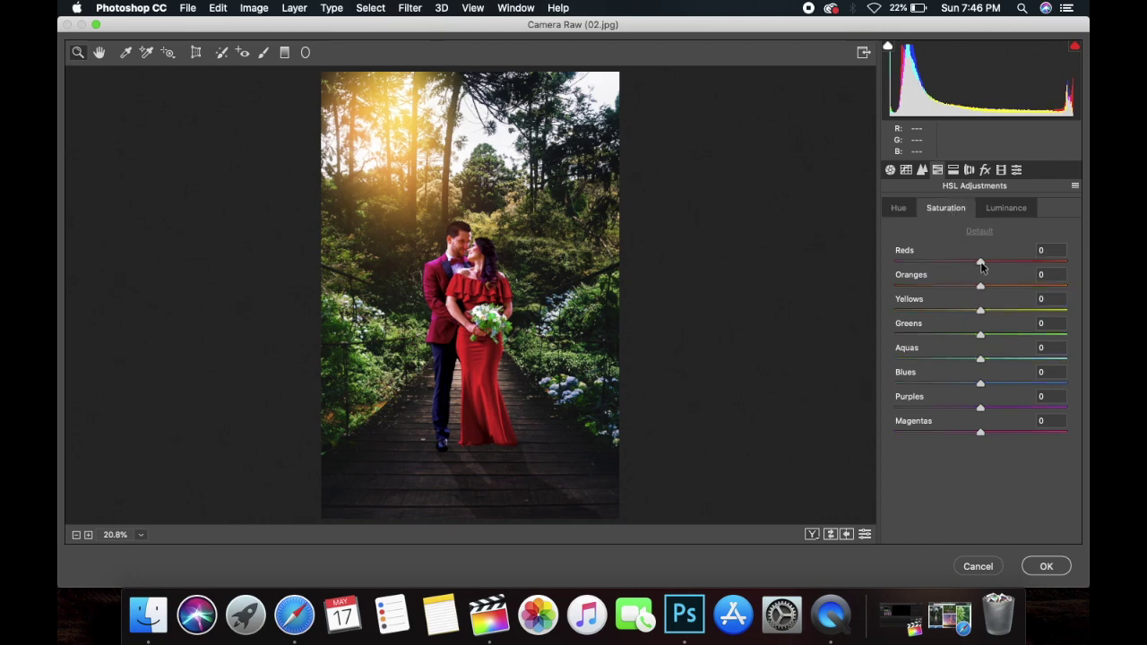
{"action": "mouse_move", "coordinate": [981, 266]}
{"action": "left_mouse_down"}
{"action": "mouse_move", "coordinate": [949, 266]}
{"action": "mouse_move", "coordinate": [998, 266]}
{"action": "mouse_move", "coordinate": [982, 264]}
{"action": "mouse_move", "coordinate": [978, 289]}
{"action": "mouse_move", "coordinate": [928, 289]}
{"action": "mouse_move", "coordinate": [980, 288]}
{"action": "mouse_move", "coordinate": [896, 311]}
{"action": "mouse_move", "coordinate": [1052, 335]}
{"action": "mouse_move", "coordinate": [995, 335]}
{"action": "mouse_move", "coordinate": [939, 310]}
{"action": "mouse_move", "coordinate": [1013, 324]}
{"action": "mouse_move", "coordinate": [994, 323]}
{"action": "left_mouse_up"}
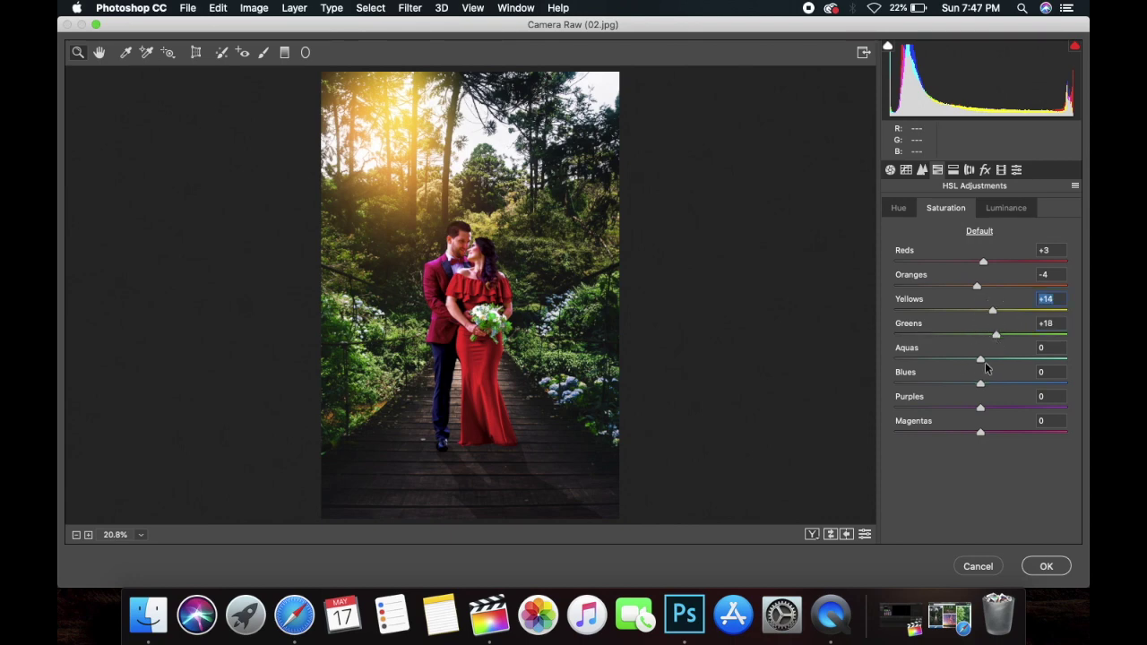
{"action": "mouse_move", "coordinate": [987, 385]}
{"action": "left_mouse_down"}
{"action": "mouse_move", "coordinate": [1047, 392]}
{"action": "mouse_move", "coordinate": [968, 385]}
{"action": "mouse_move", "coordinate": [985, 396]}
{"action": "mouse_move", "coordinate": [984, 376]}
{"action": "left_mouse_up"}
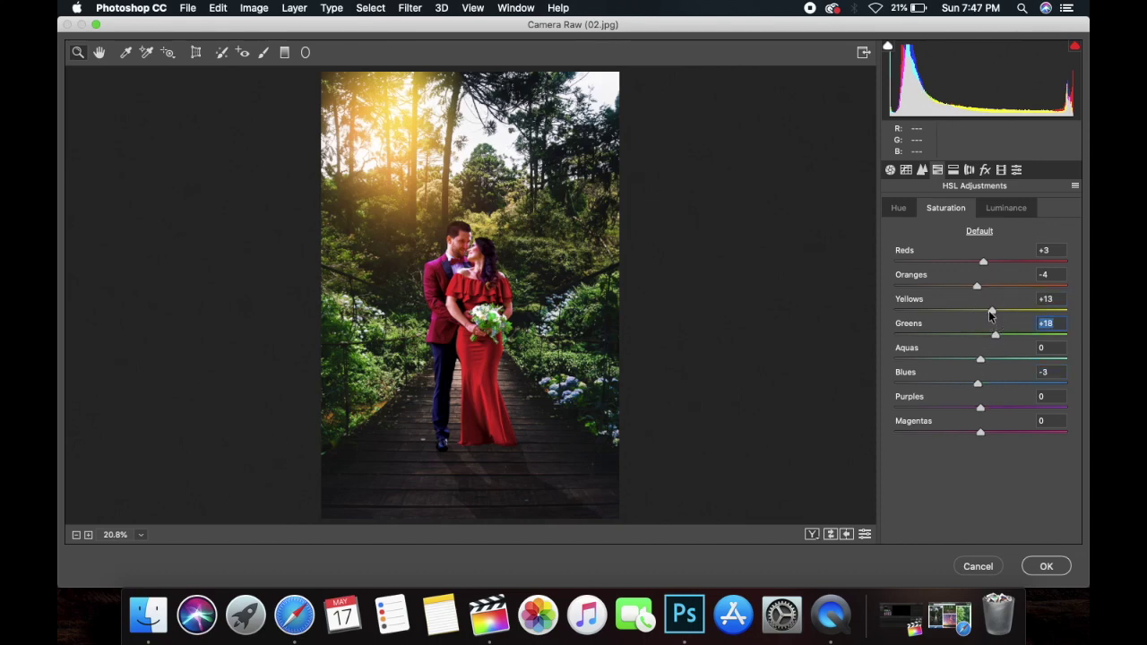
{"action": "left_click", "coordinate": [992, 213]}
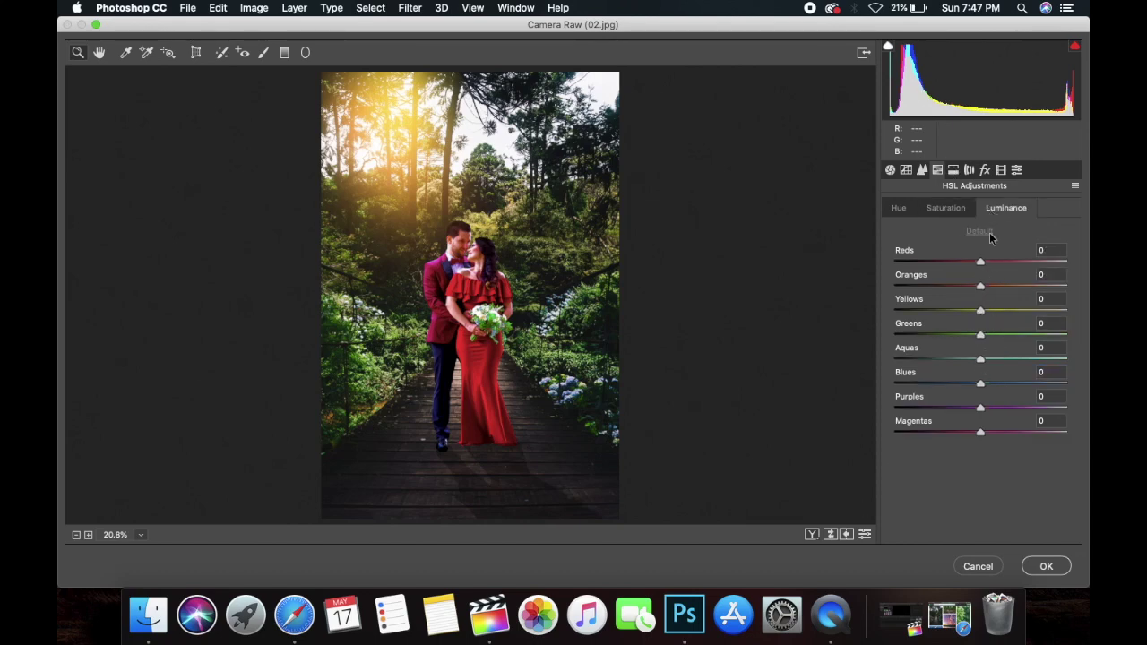
Step: Add a -19 Highlight Priority post-crop vignette and compare before and after
{"action": "left_click", "coordinate": [955, 171]}
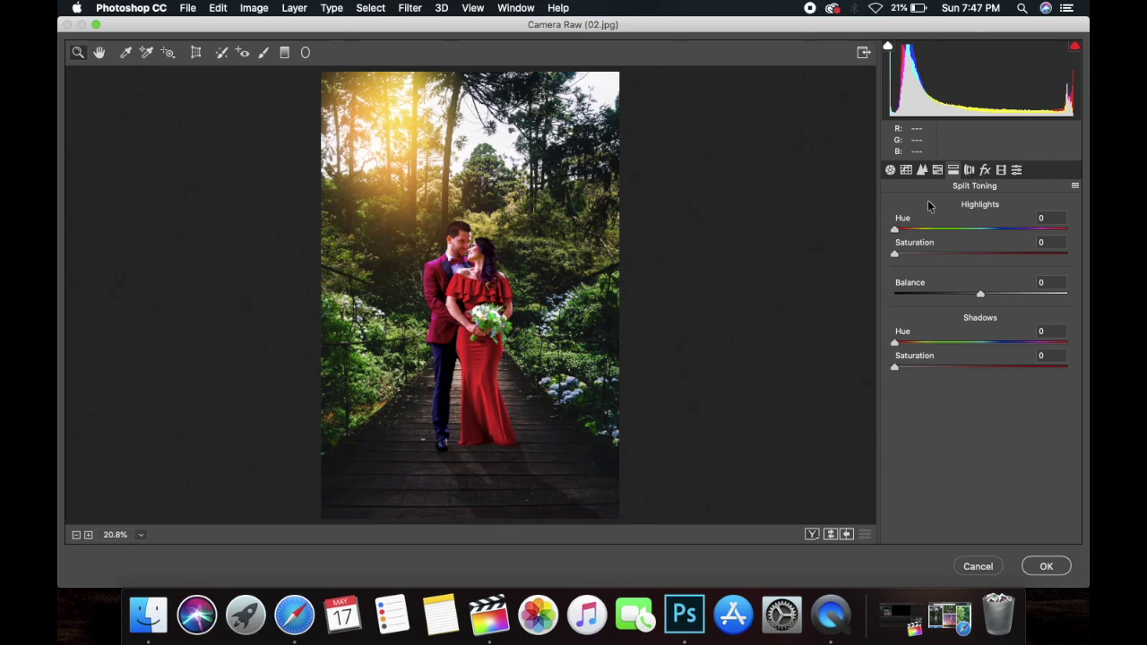
{"action": "left_click", "coordinate": [985, 171]}
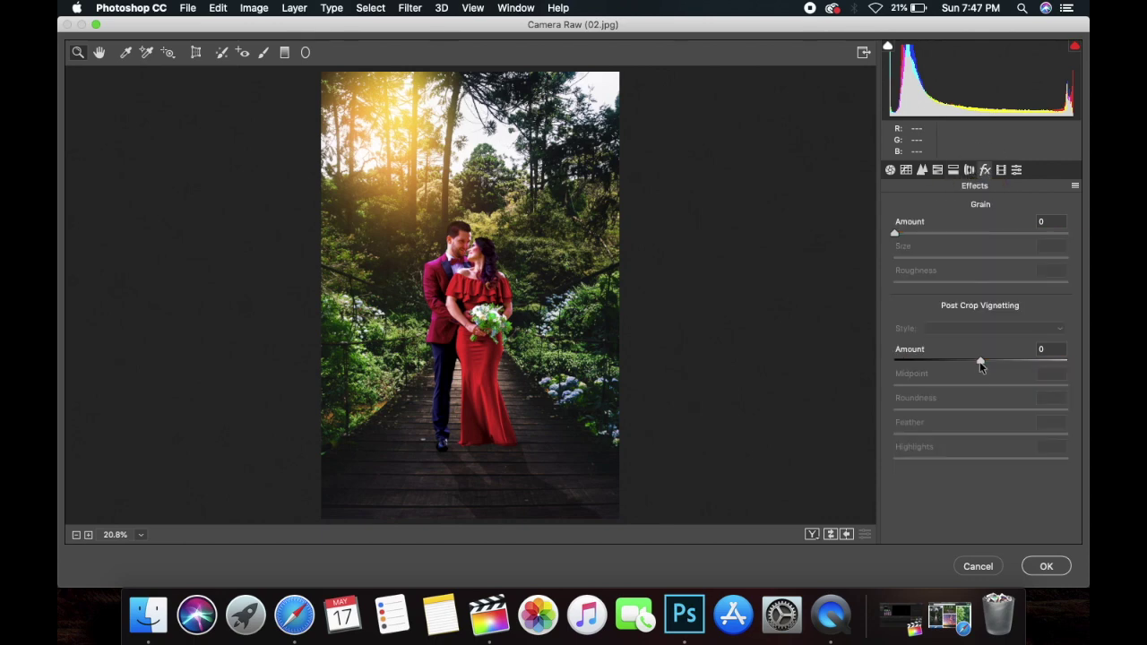
{"action": "mouse_move", "coordinate": [980, 364]}
{"action": "left_mouse_down"}
{"action": "mouse_move", "coordinate": [949, 360]}
{"action": "mouse_move", "coordinate": [963, 365]}
{"action": "left_mouse_up"}
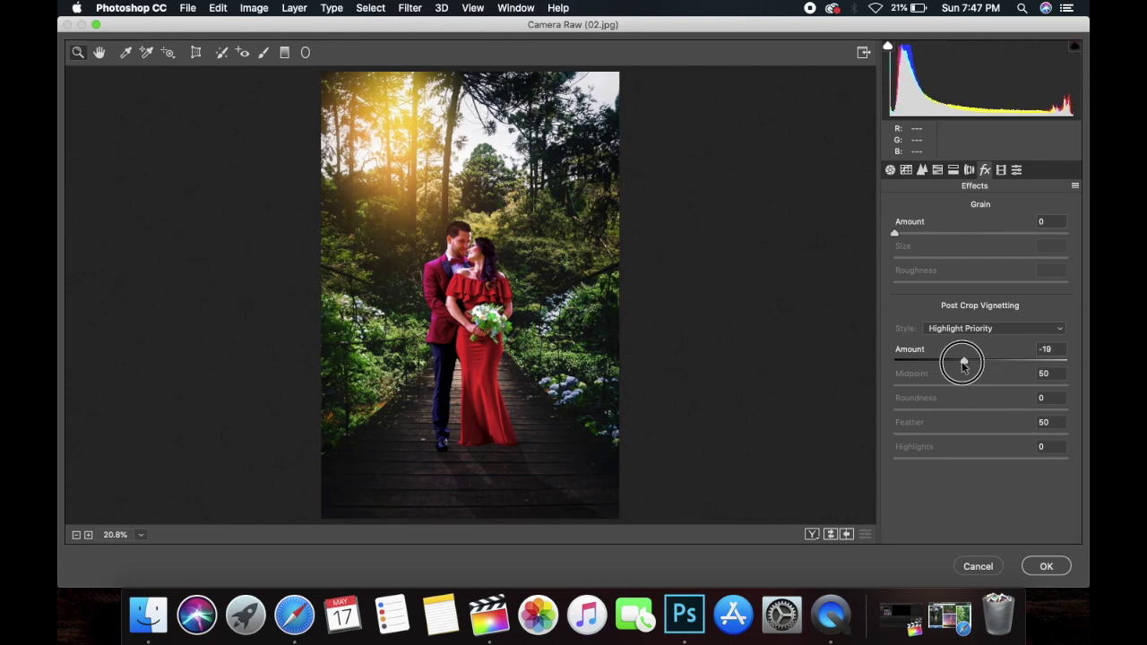
{"action": "left_click", "coordinate": [811, 534]}
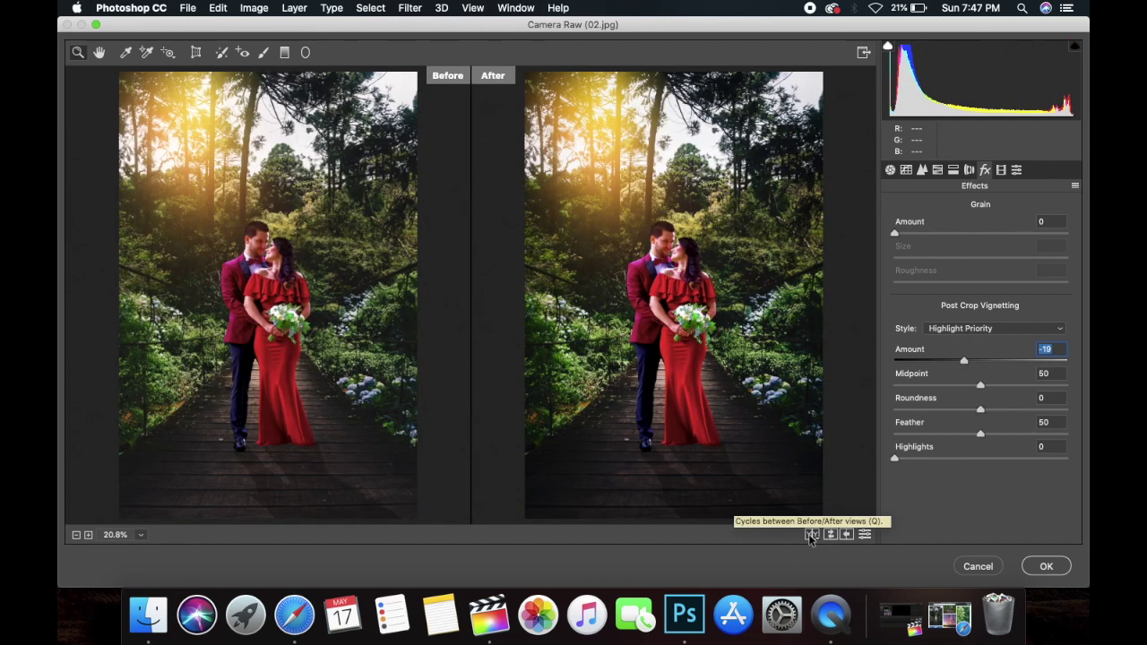
{"action": "key", "text": "Return"}
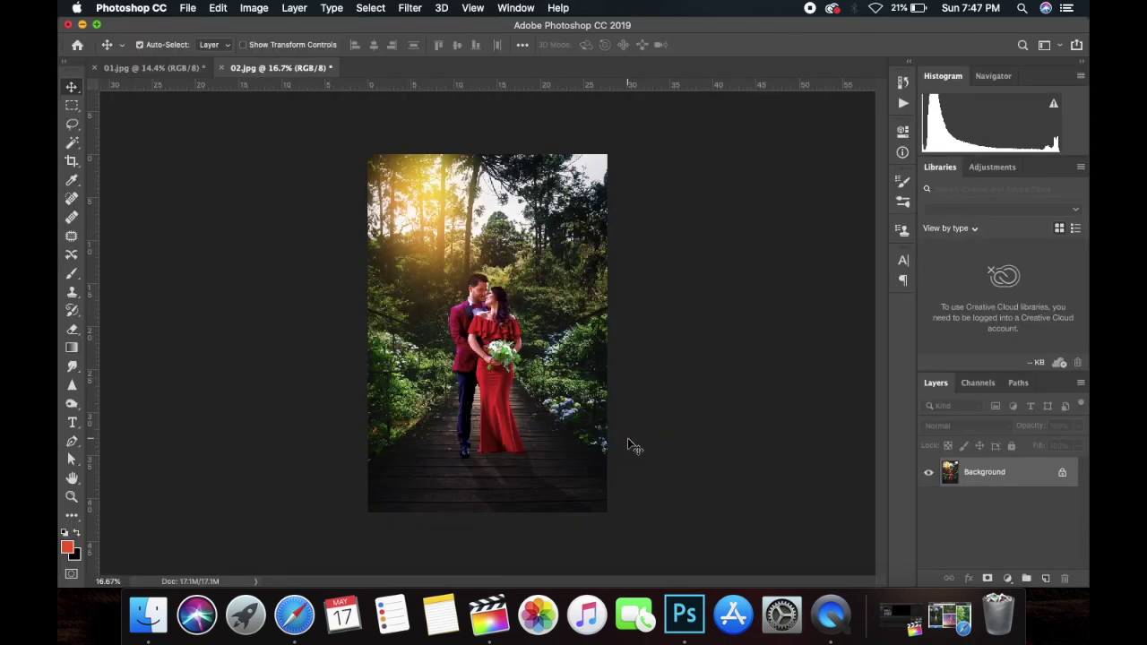